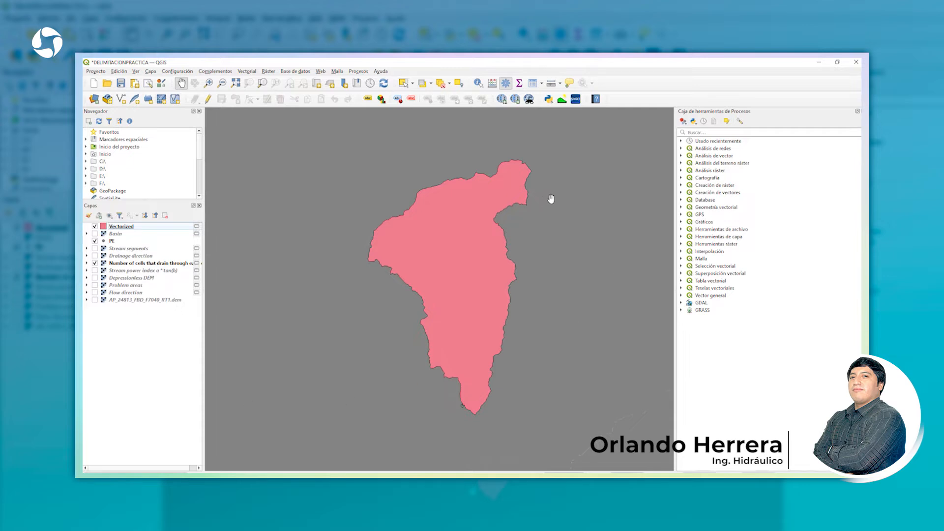
- Run the Centroides algorithm on the Vectorized layer, writing the output to a temporary layer, and close the dialog
left_click_drag(460, 228, 435, 244)
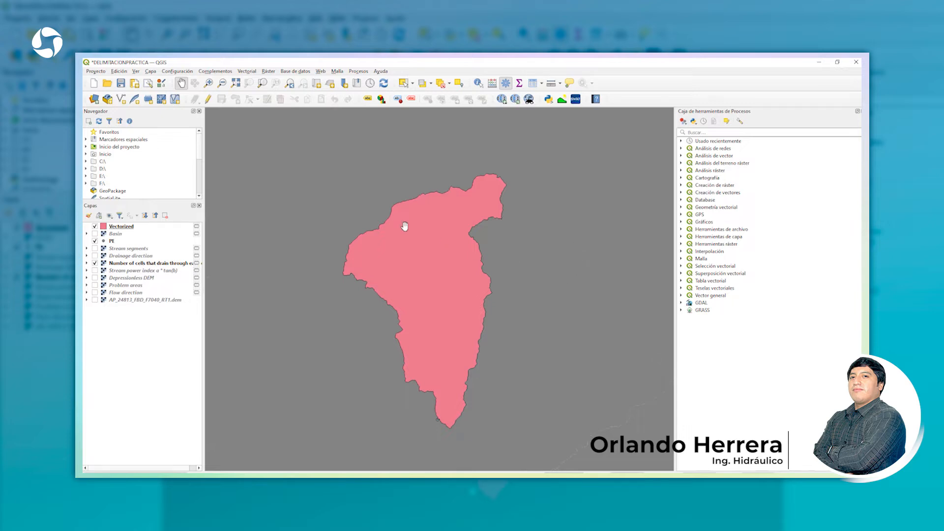
left_click_drag(391, 270, 397, 273)
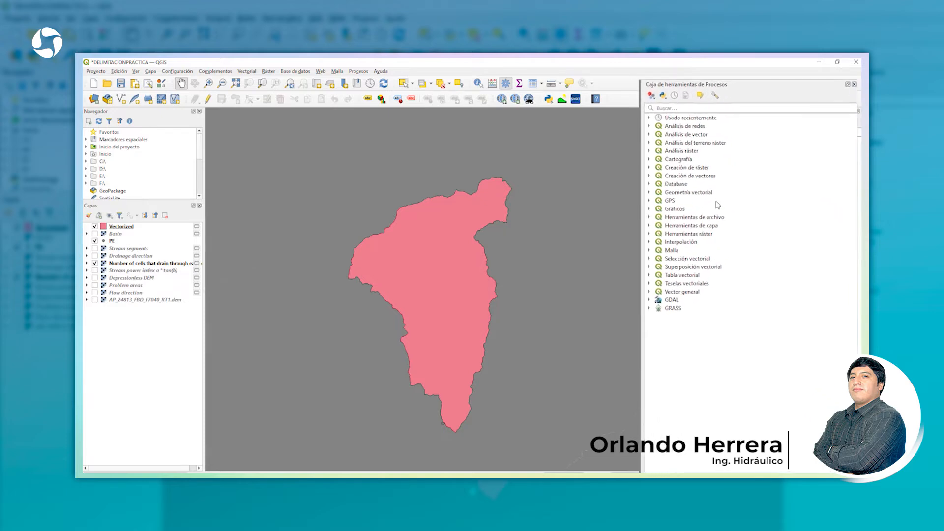
left_click(643, 191)
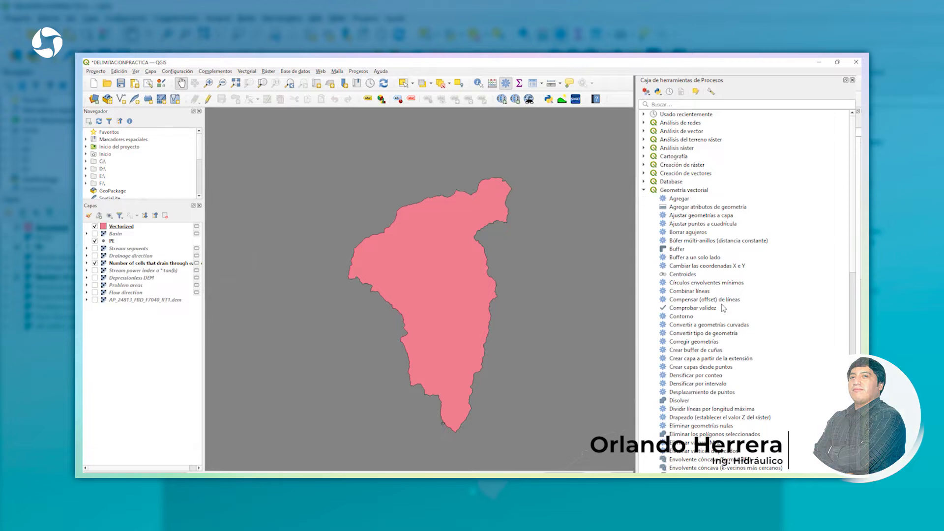
left_click(709, 281)
double_click(708, 280)
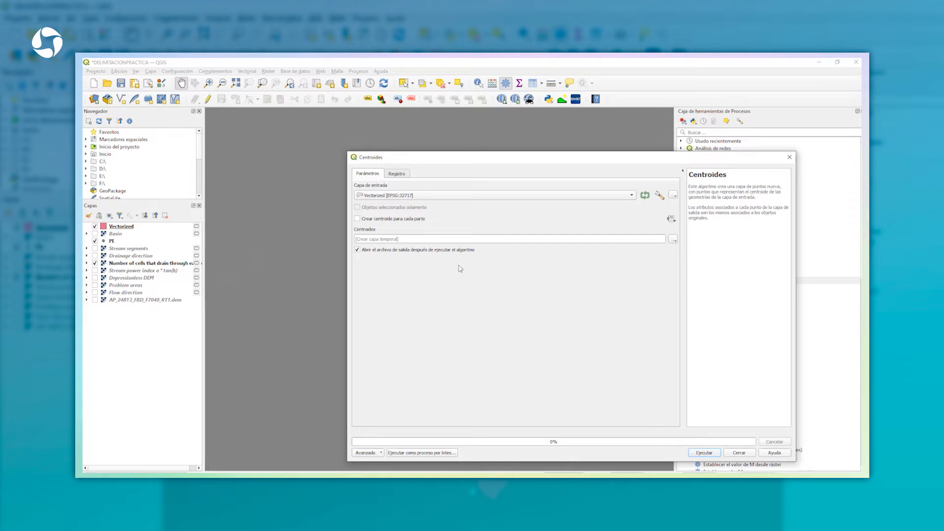
left_click(703, 453)
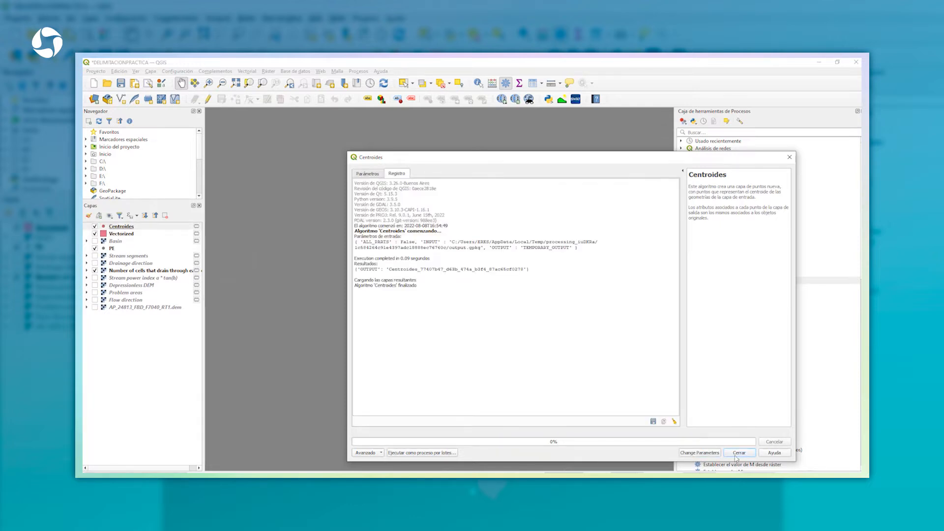
left_click(746, 454)
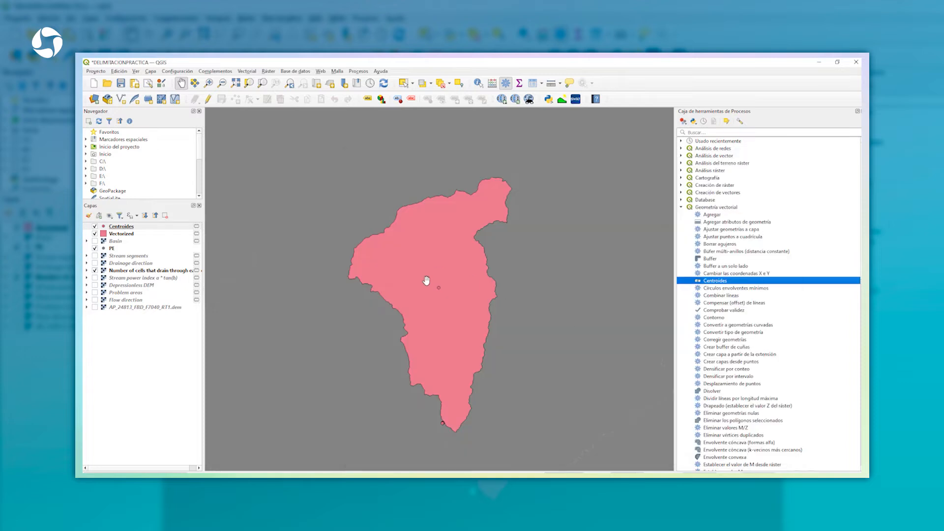
scroll(443, 416, "down", 1)
scroll(445, 388, "up", 2)
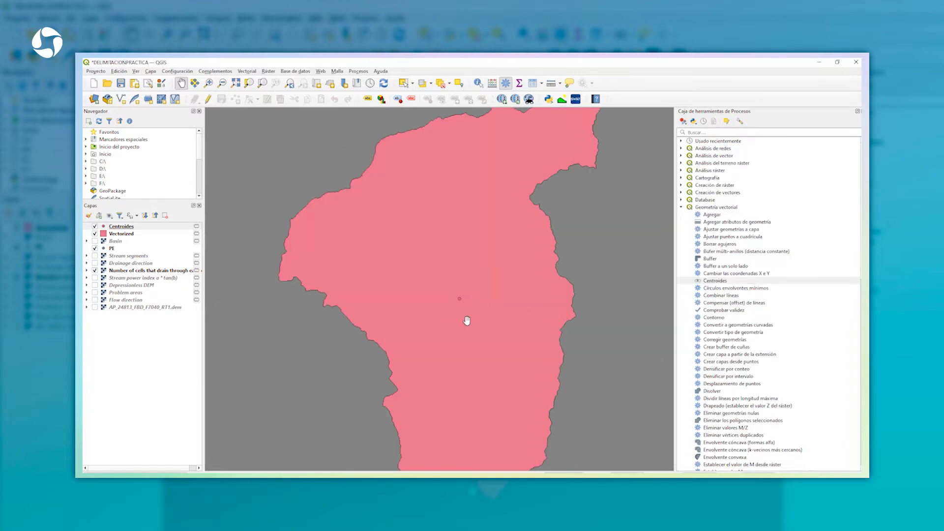
right_click(122, 227)
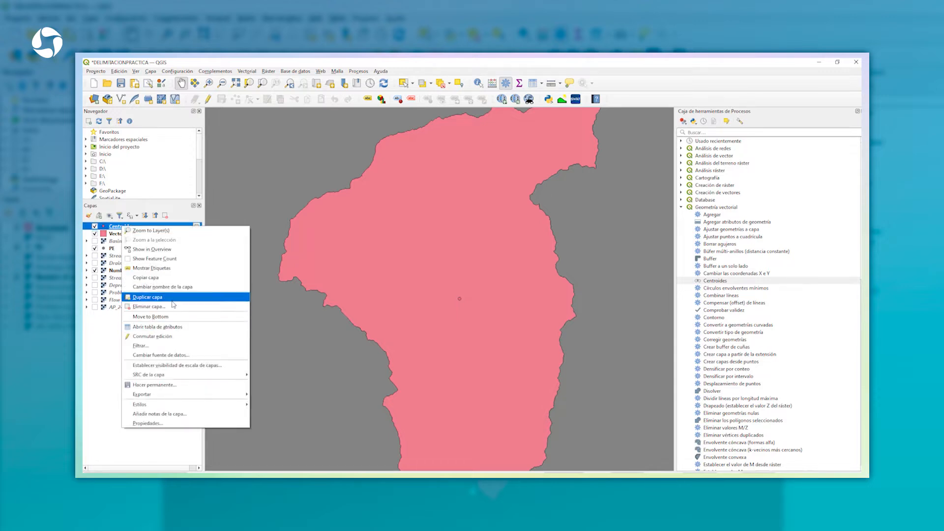
left_click(249, 182)
left_click_drag(472, 358, 347, 297)
left_click_drag(458, 343, 386, 301)
- Open the Vectorized layer's attribute table and inspect the small stray polygons at the basin outlet
right_click(117, 234)
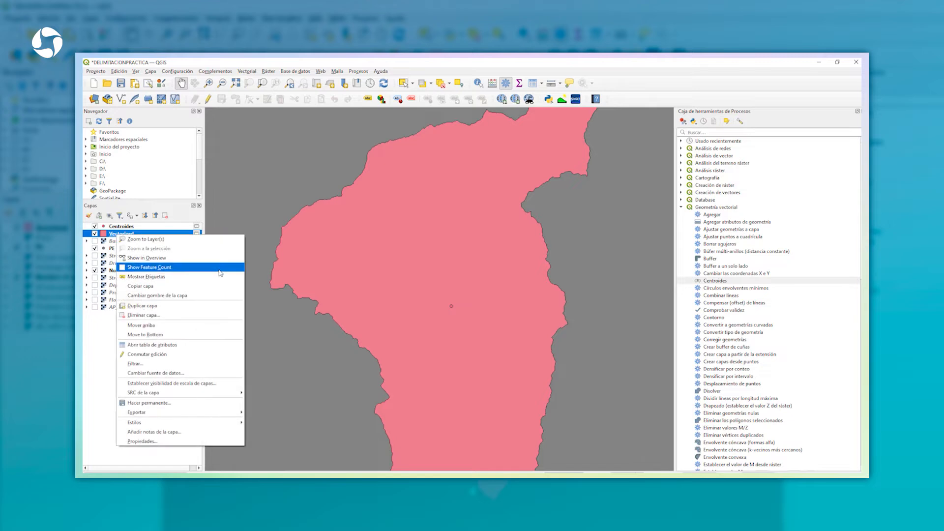
left_click(170, 345)
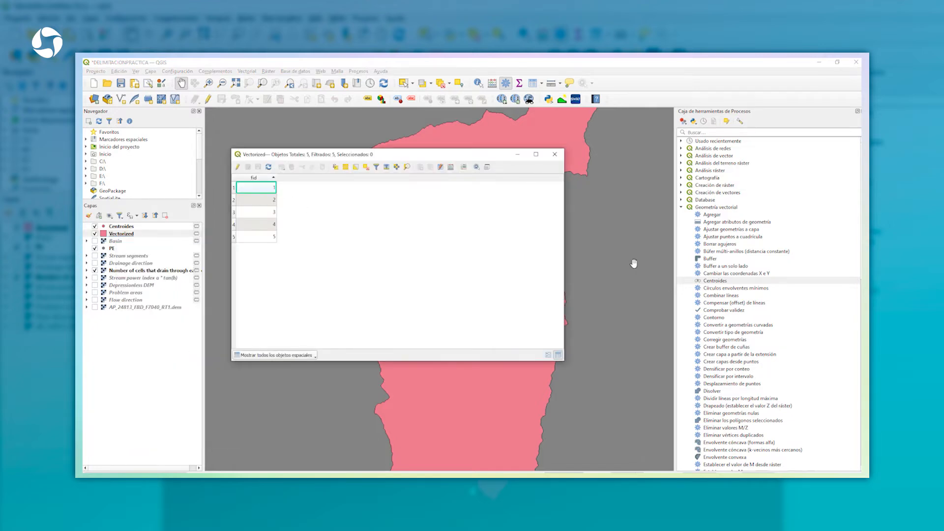
scroll(637, 253, "down", 3)
scroll(626, 352, "up", 3)
scroll(626, 353, "up", 4)
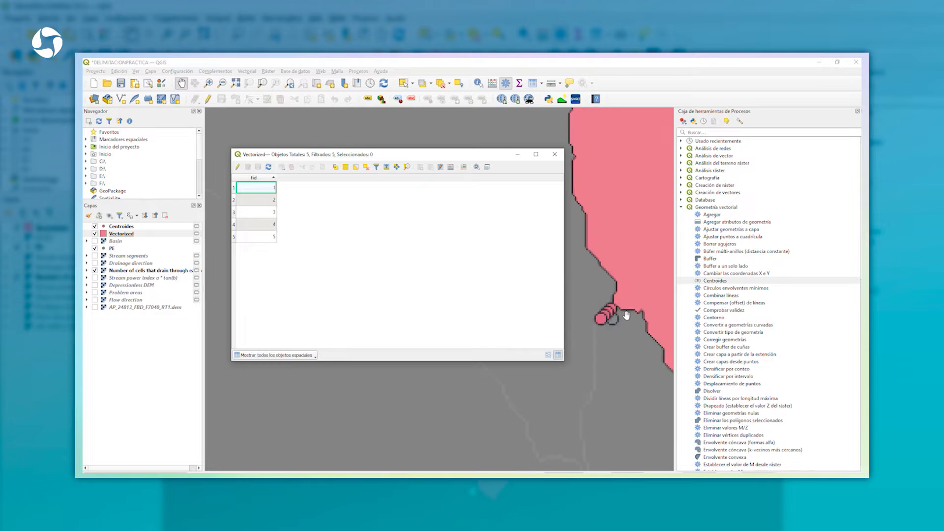
left_click_drag(615, 310, 619, 312)
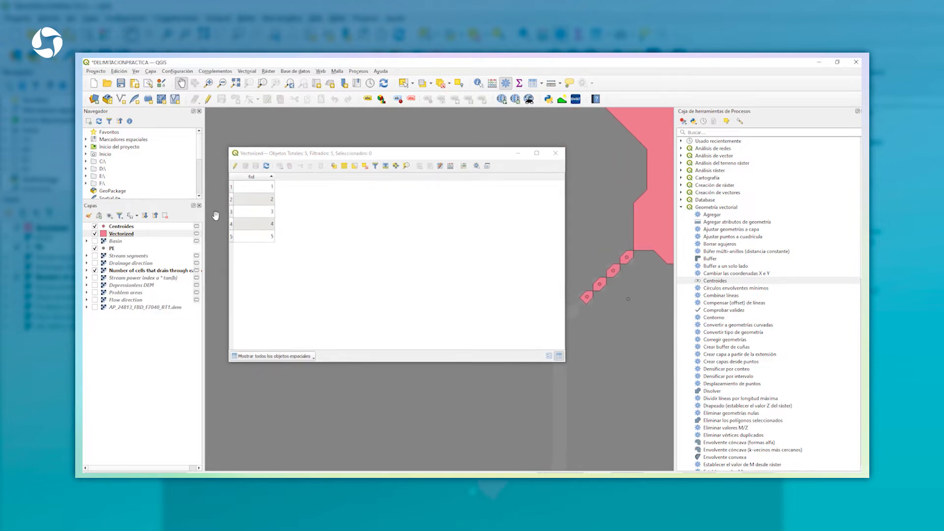
- Start editing the Vectorized layer and delete the four small stray polygons, fid 1 to 4
left_click(237, 167)
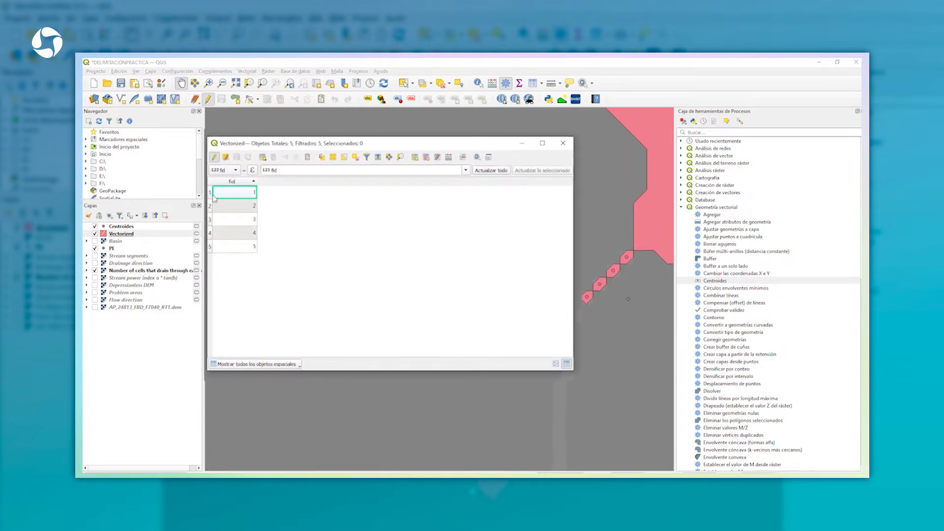
left_click(211, 193)
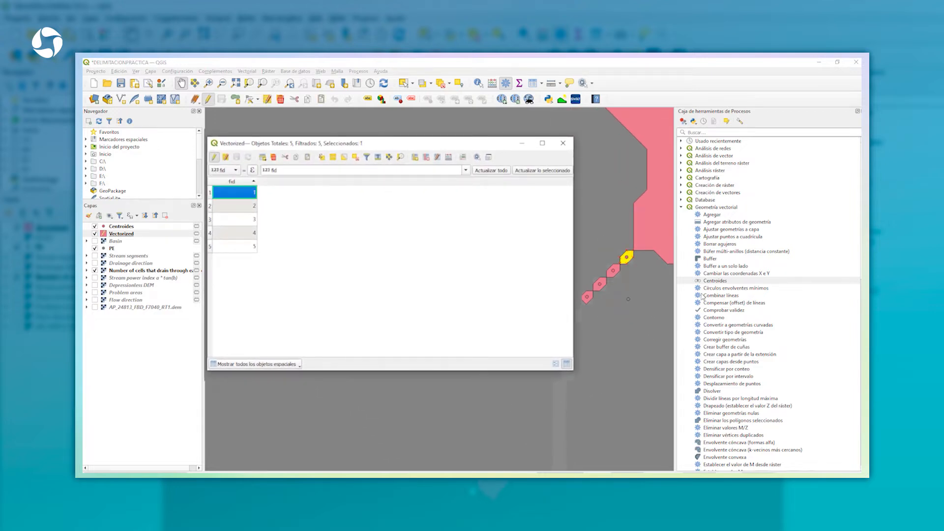
left_click(426, 157)
left_click(522, 333)
left_click(274, 157)
left_click(209, 193)
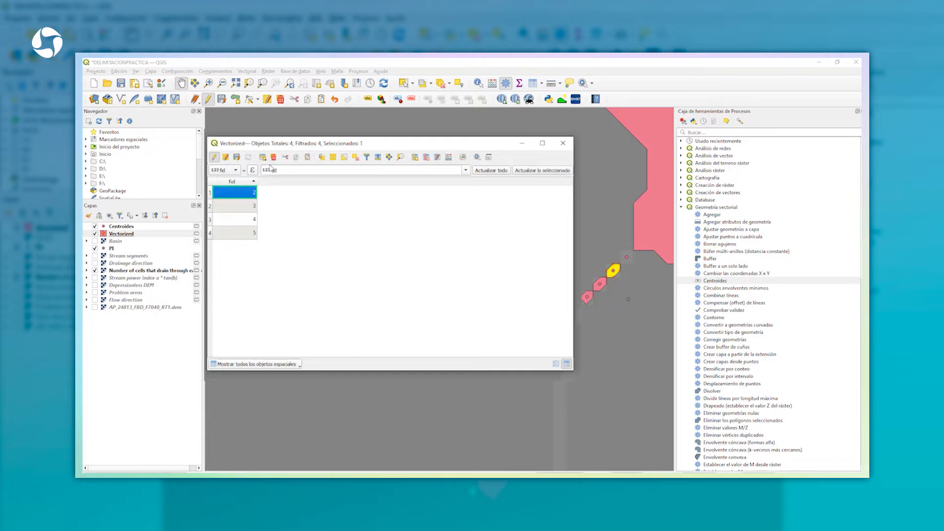
left_click(273, 157)
left_click(209, 192)
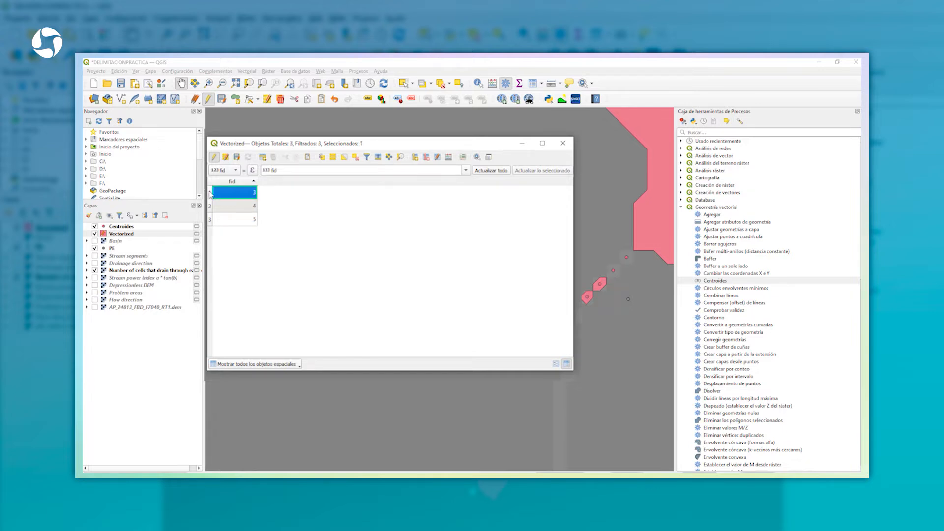
left_click(274, 157)
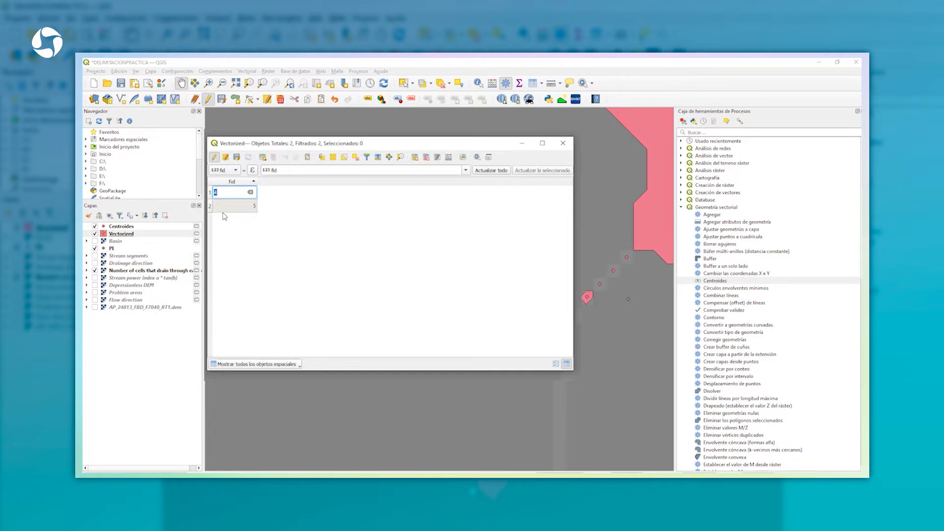
left_click(210, 193)
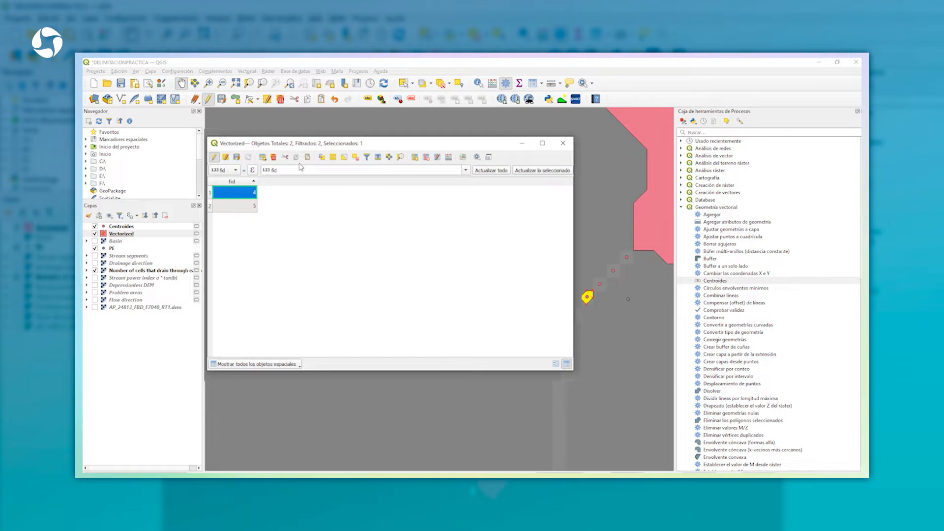
left_click(274, 157)
- Select the remaining basin polygon, save the Vectorized layer's edits and close its attribute table
left_click(227, 196)
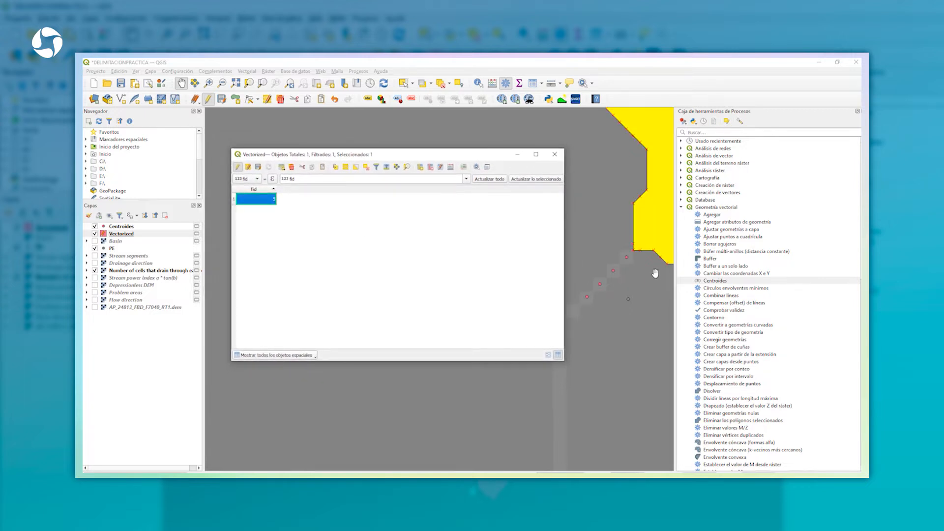
left_click_drag(623, 267, 625, 290)
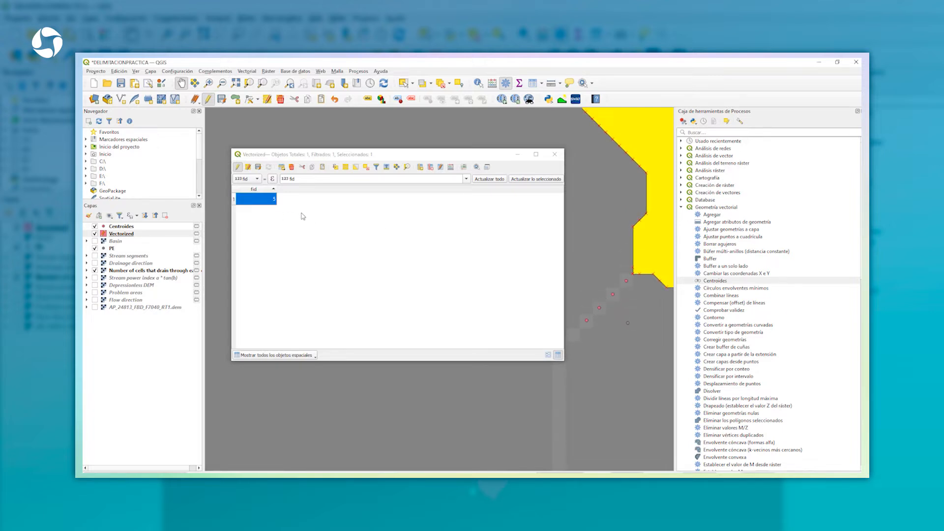
left_click(237, 167)
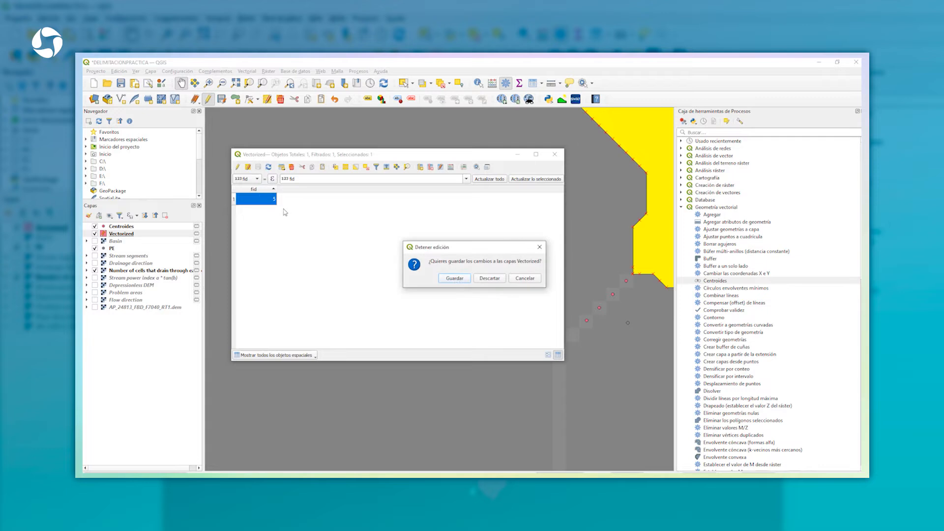
left_click(454, 278)
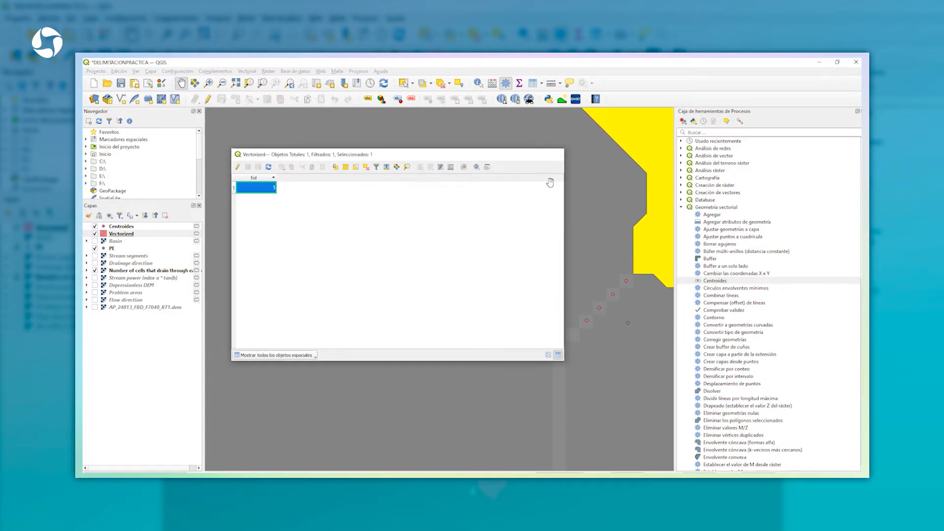
left_click(555, 154)
- Open the Centroides attribute table in edit mode and delete the points with fid 1 to 4
right_click(125, 227)
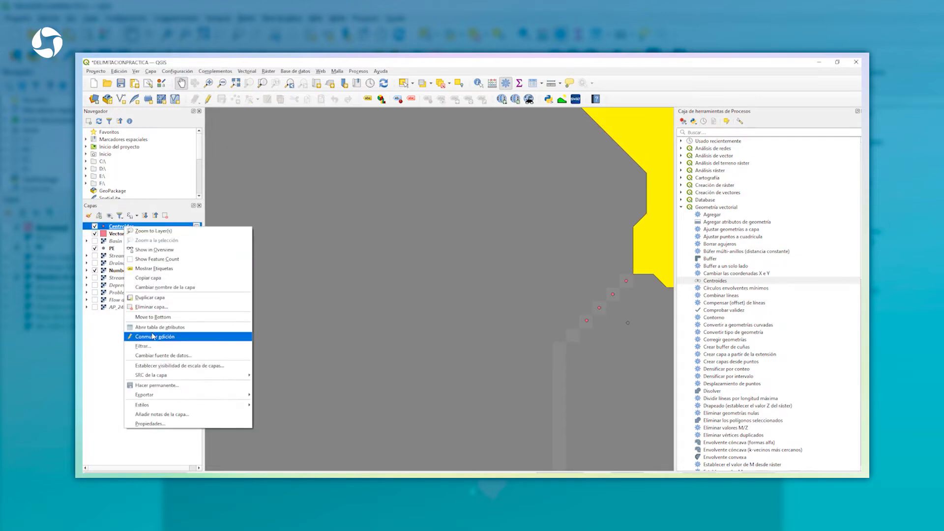
left_click(158, 327)
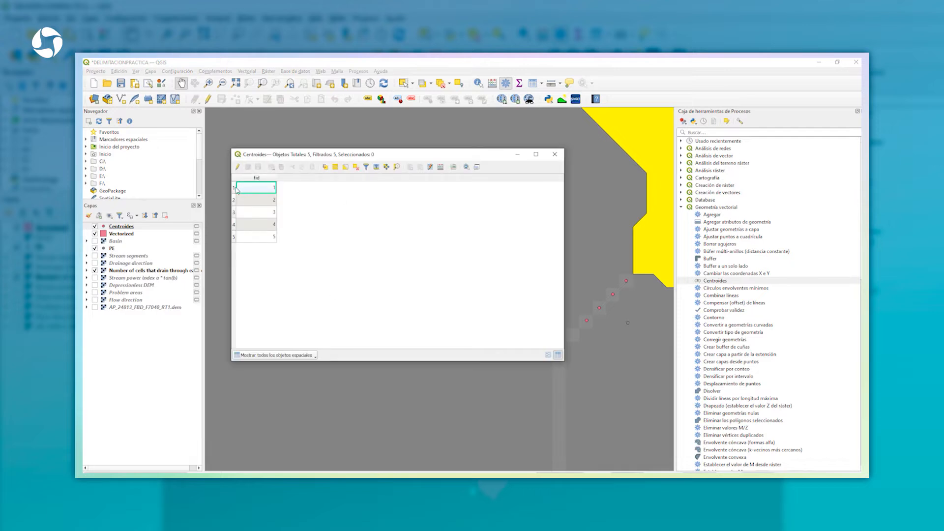
left_click(234, 189)
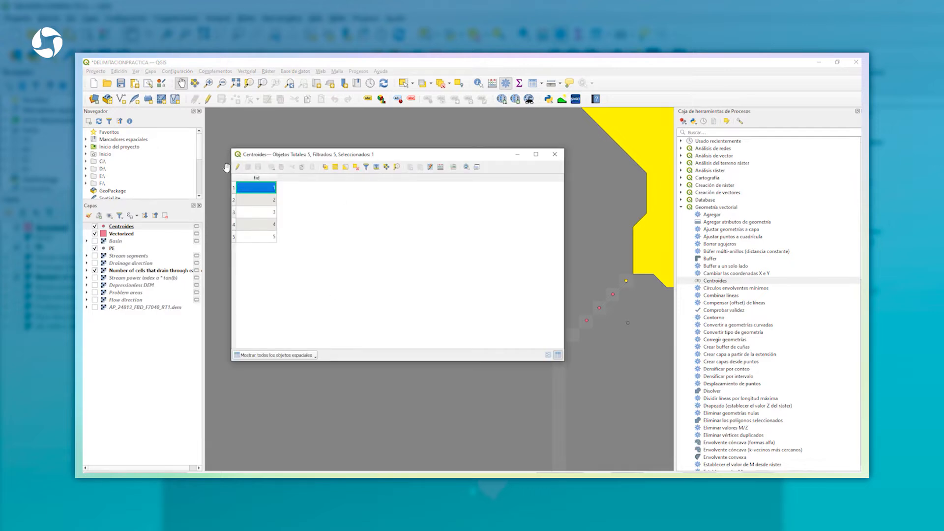
left_click(237, 167)
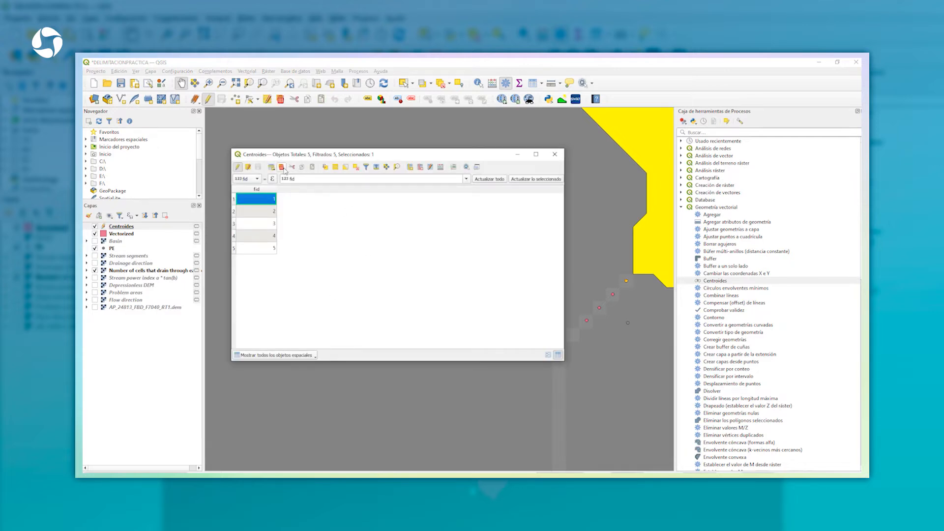
left_click(281, 167)
left_click(234, 199)
left_click(282, 167)
left_click(234, 199)
left_click(281, 168)
left_click(234, 199)
left_click(281, 168)
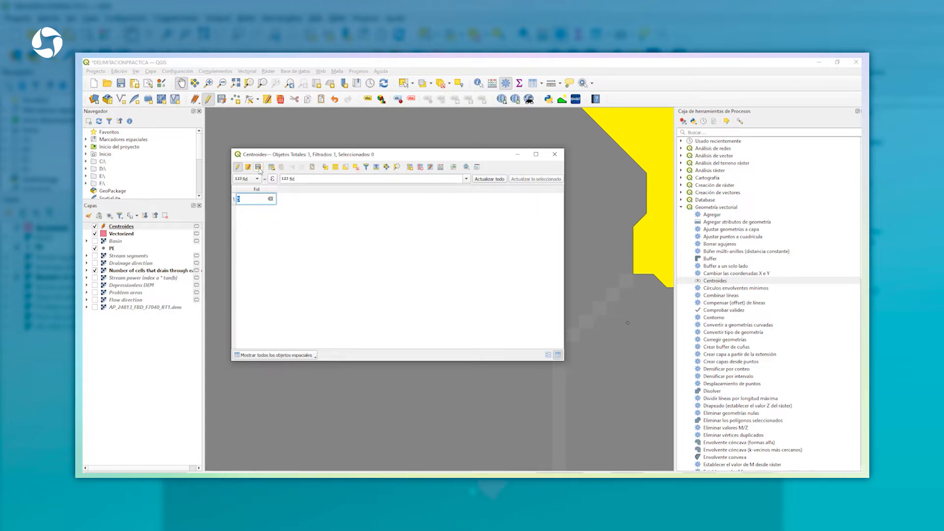
- Stop editing the Centroides layer, saving its changes, and close the attribute table
left_click(238, 166)
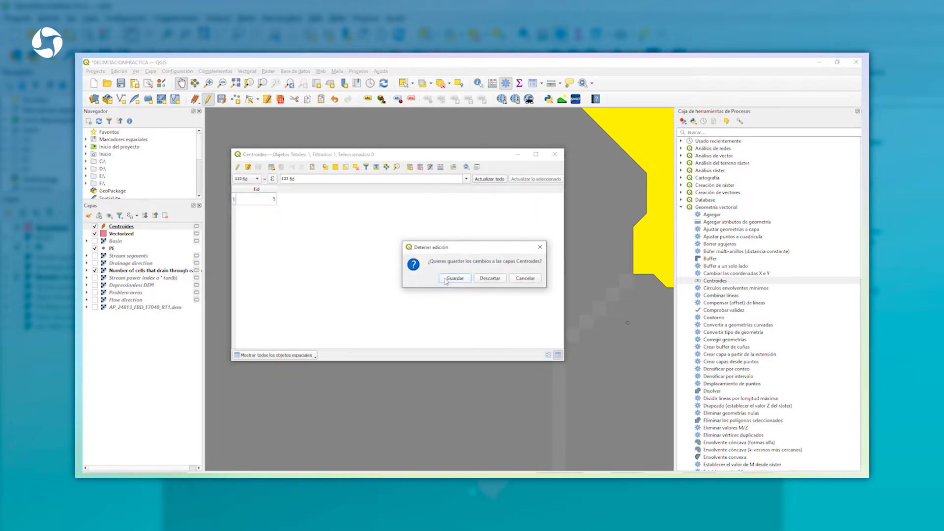
left_click(443, 277)
left_click(554, 154)
- Open the Centroides attribute table in edit mode and delete its fid field
scroll(525, 217, "down", 4)
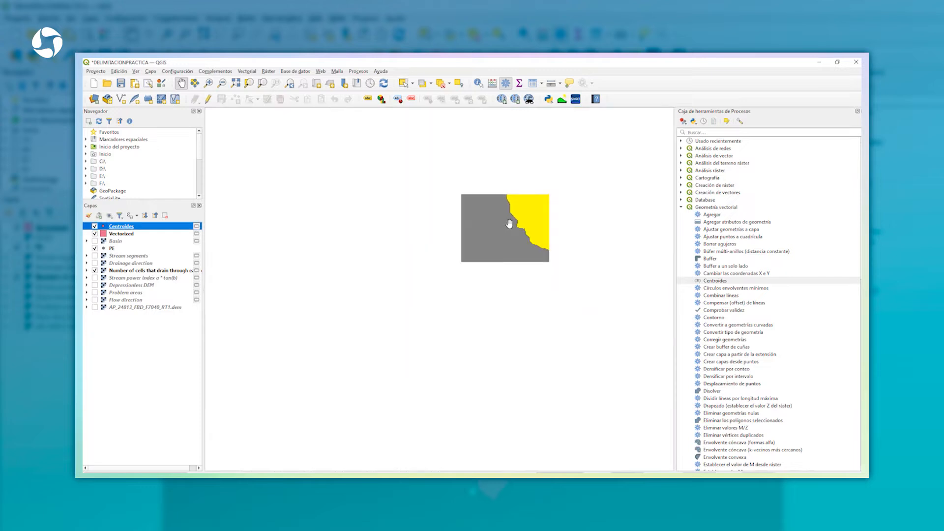
left_click_drag(543, 179, 468, 379)
scroll(449, 245, "down", 3)
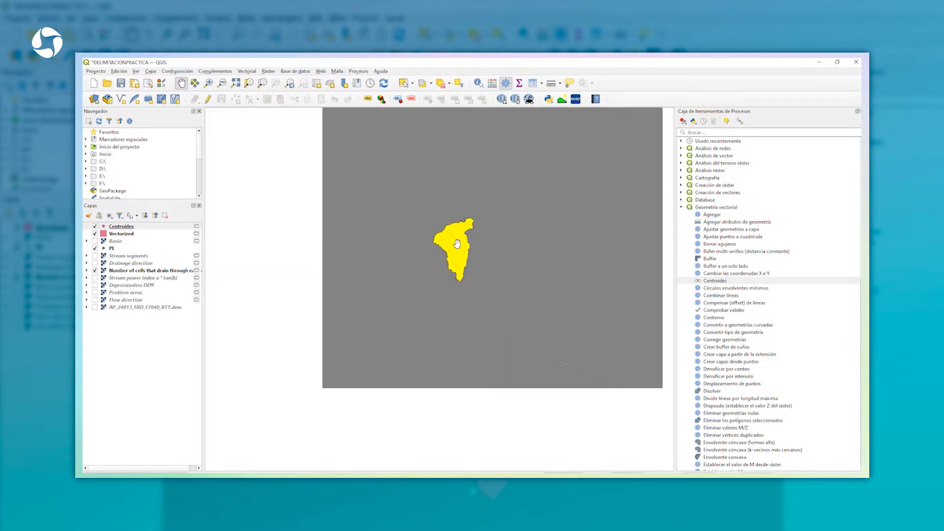
scroll(455, 244, "up", 3)
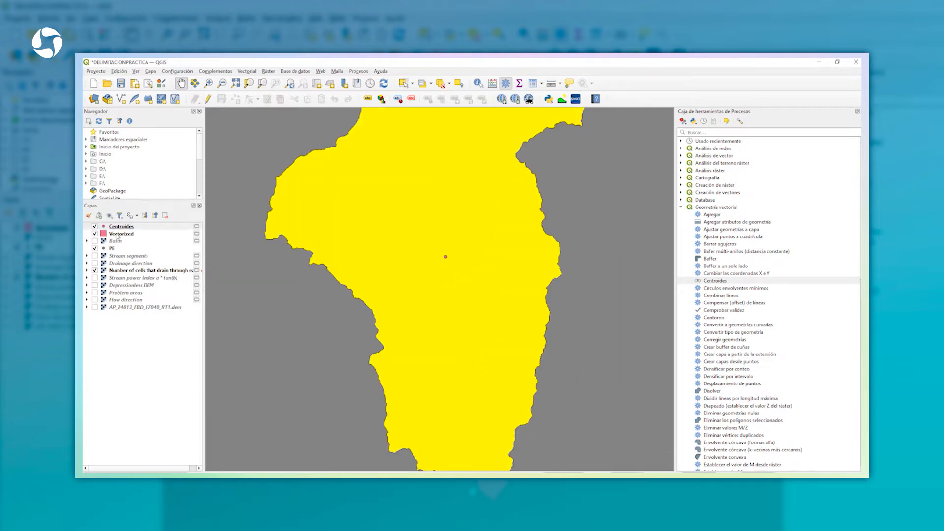
left_click_drag(449, 257, 447, 276)
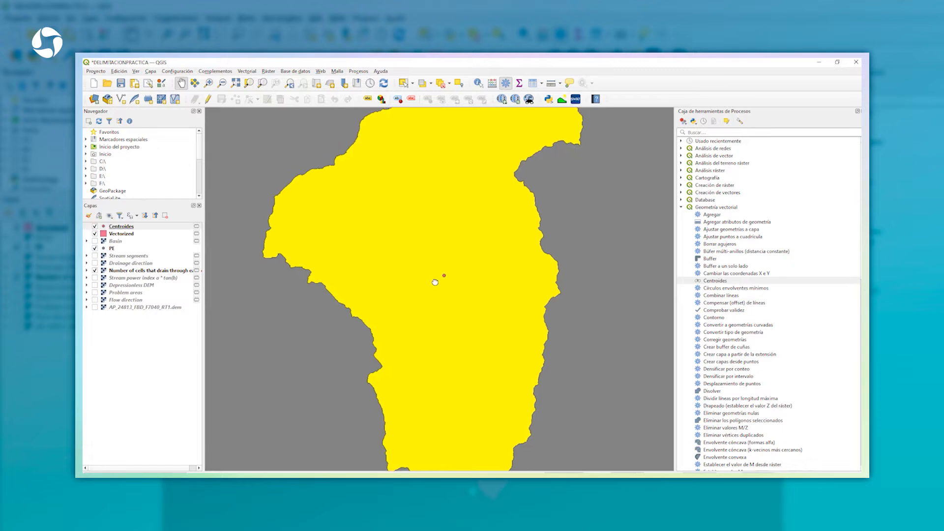
right_click(130, 226)
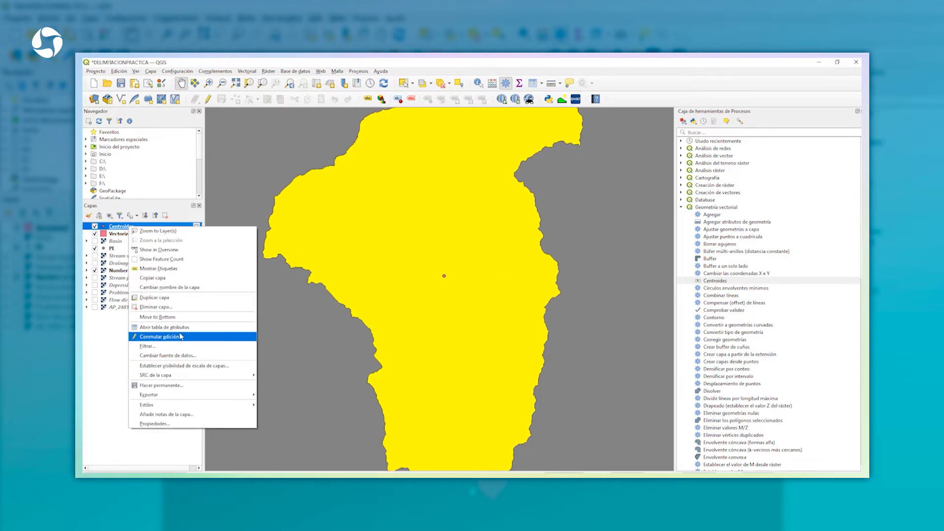
left_click(198, 328)
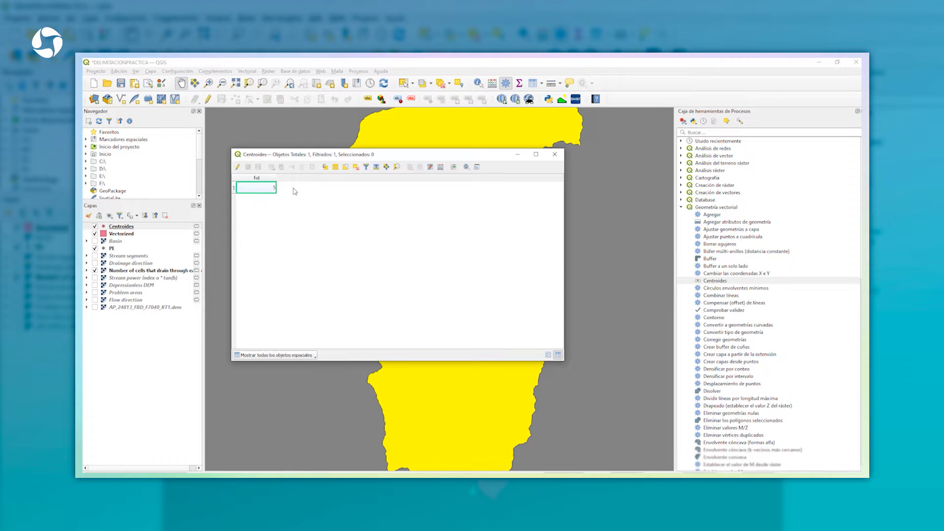
left_click(238, 167)
left_click(420, 167)
left_click(389, 216)
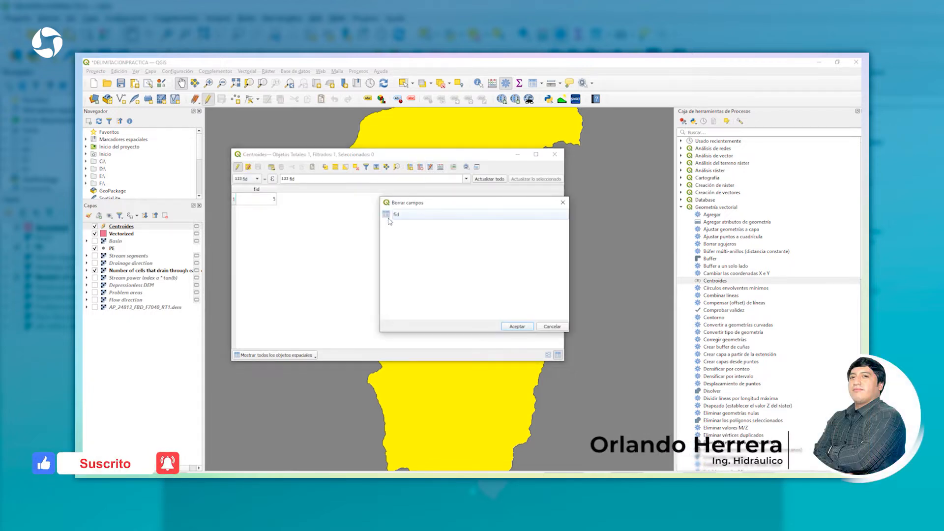
left_click(411, 220)
left_click(517, 327)
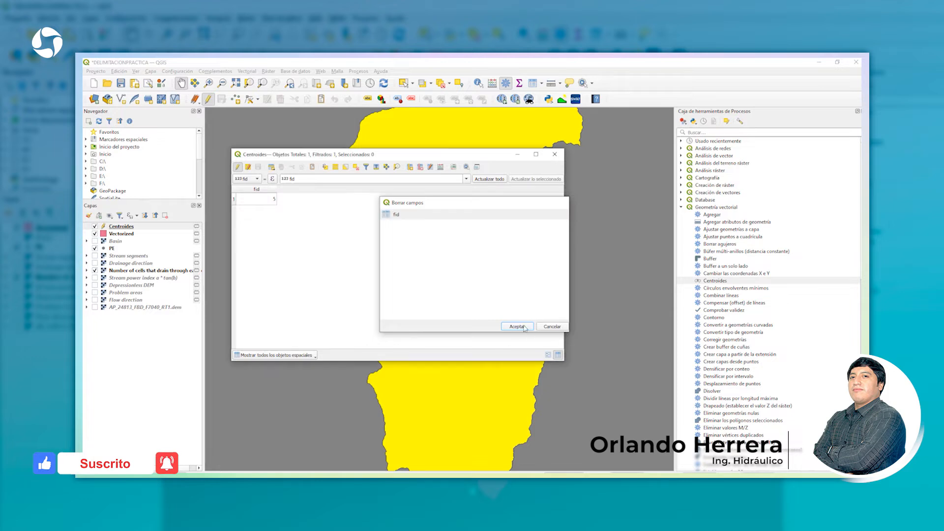
- Add a decimal (real) field XCENTROIDE to the Centroides layer, calculated with the expression $x
left_click(441, 167)
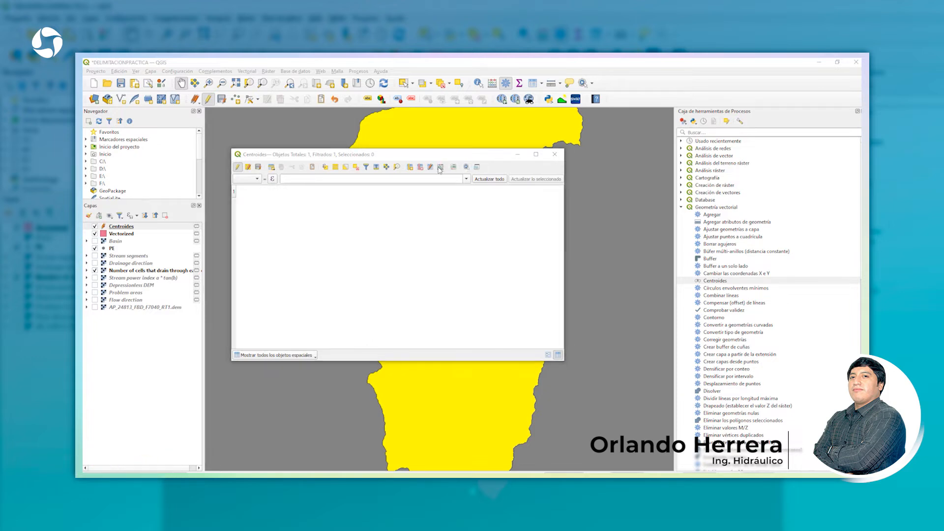
left_click(468, 220)
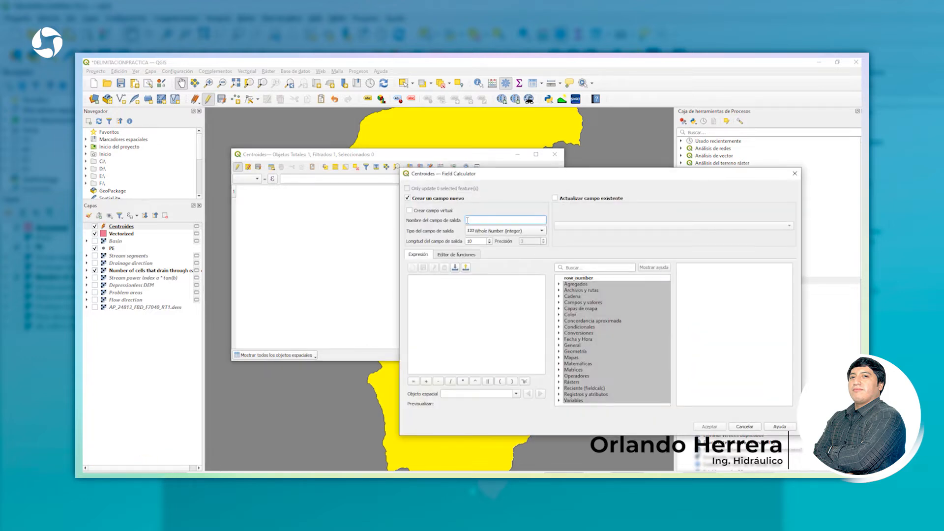
type("centroide")
left_click_drag(495, 218, 392, 217)
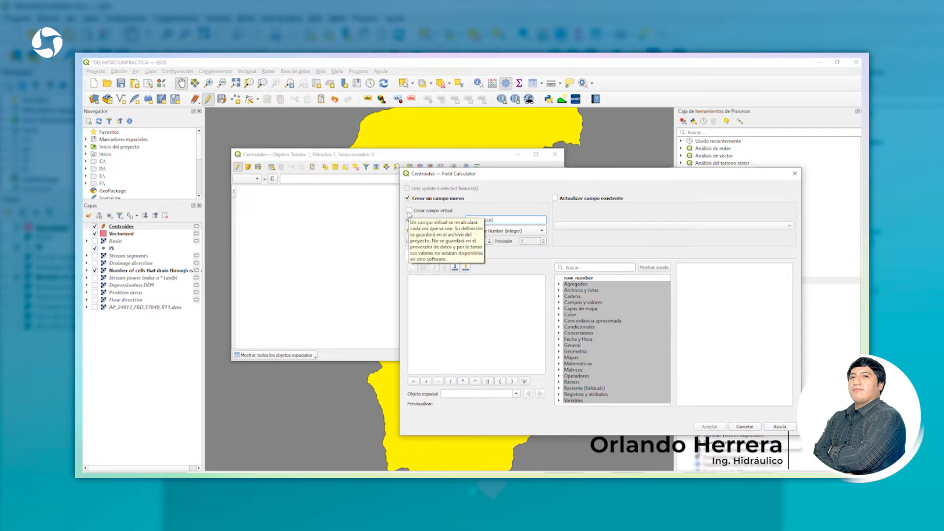
left_click(495, 231)
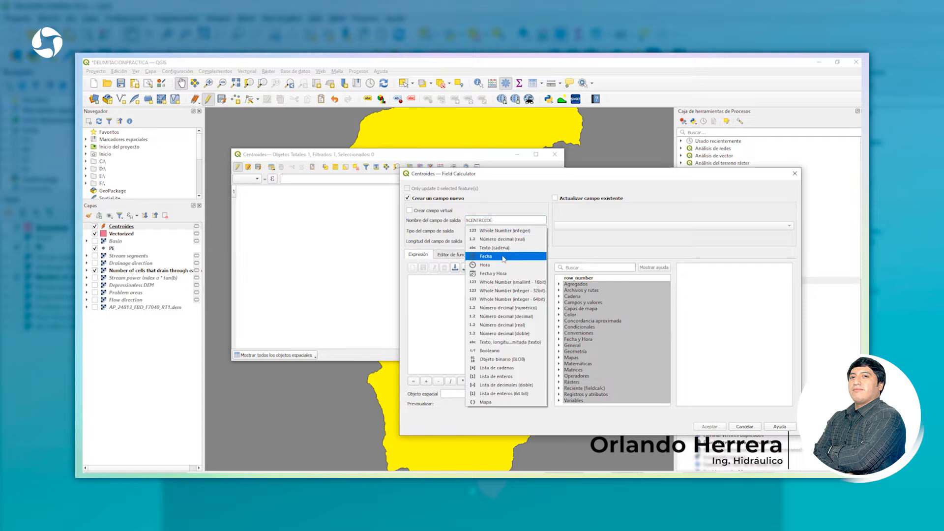
left_click(509, 240)
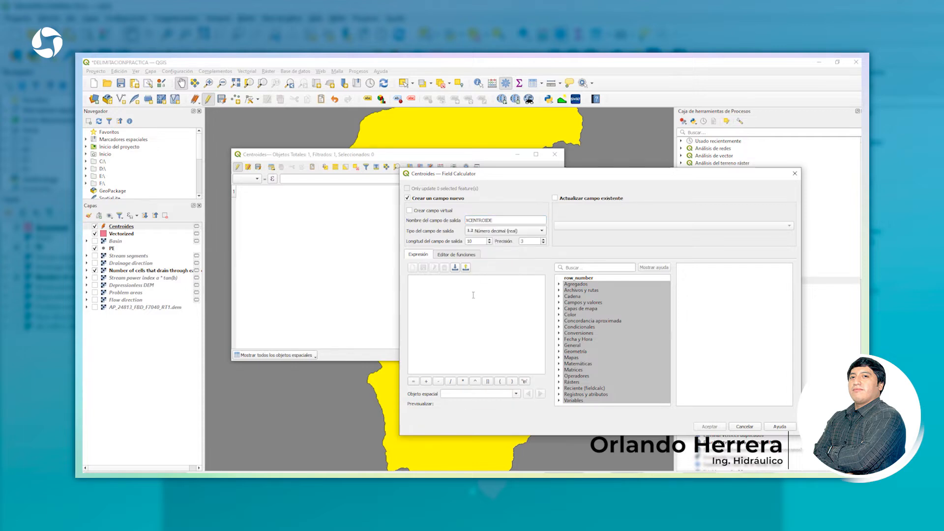
type("$x")
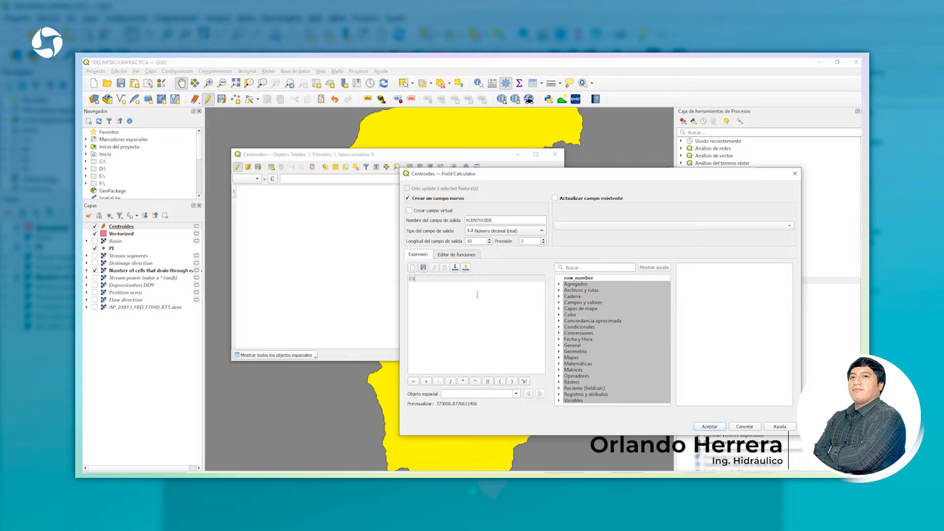
left_click(708, 426)
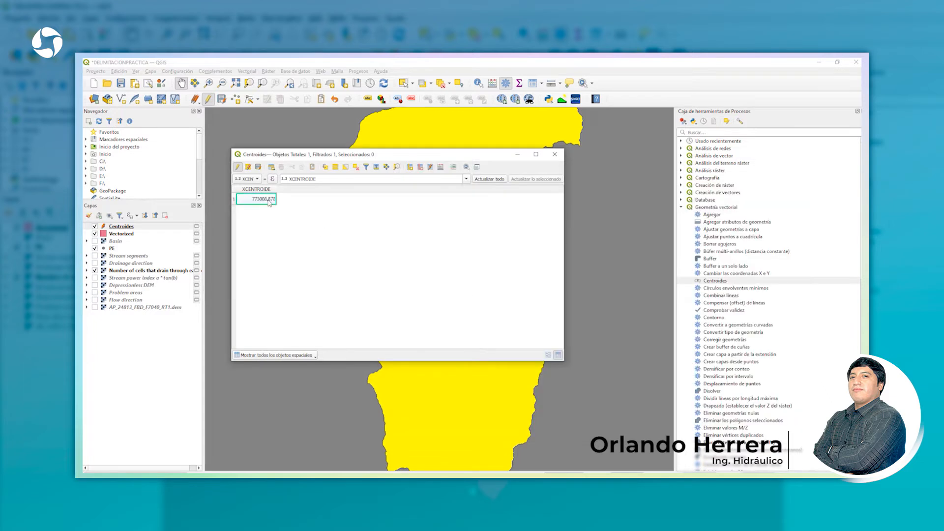
- Add a decimal (real) field YCENTROIDE to the Centroides layer, calculated with $y, and close the attribute table
left_click(440, 168)
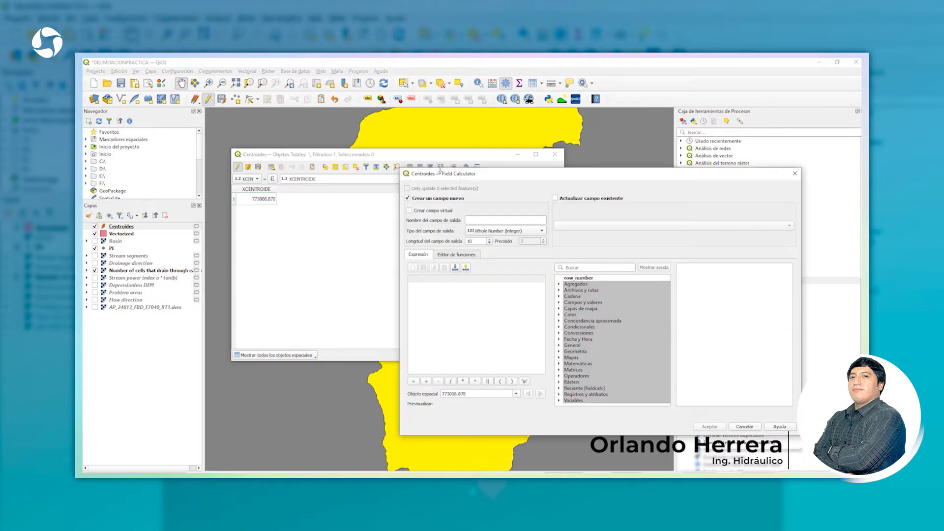
left_click(486, 221)
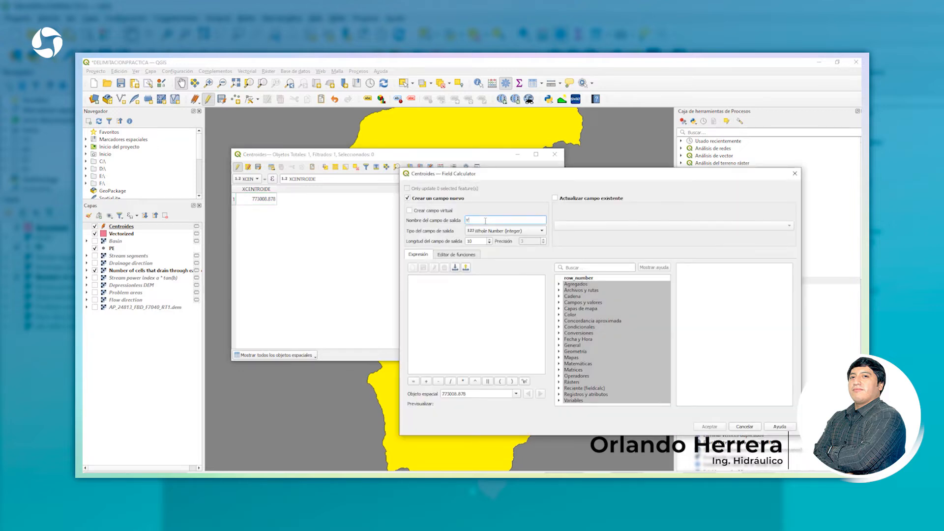
left_click(490, 231)
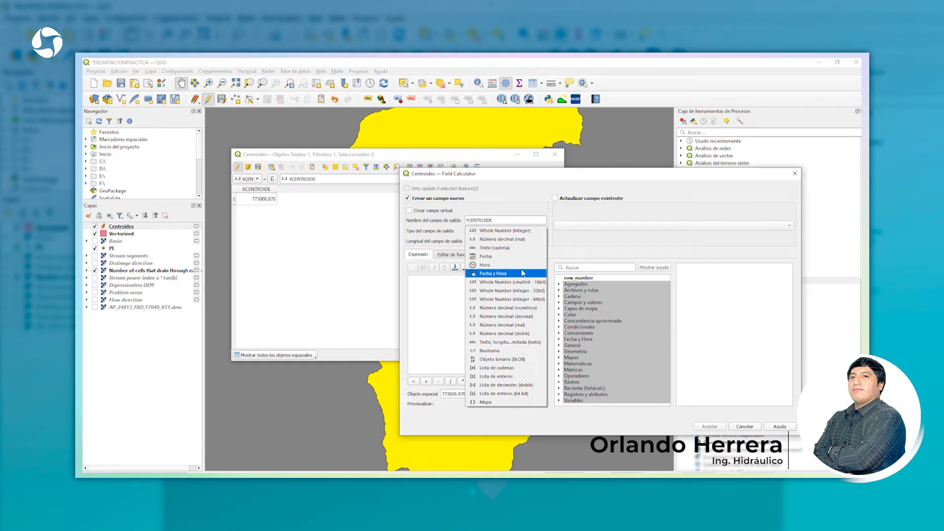
left_click(510, 240)
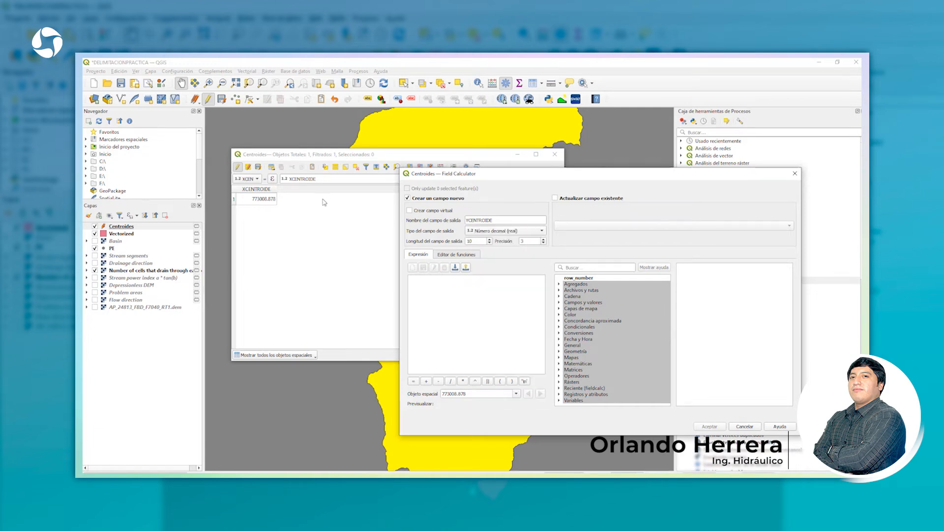
left_click(443, 296)
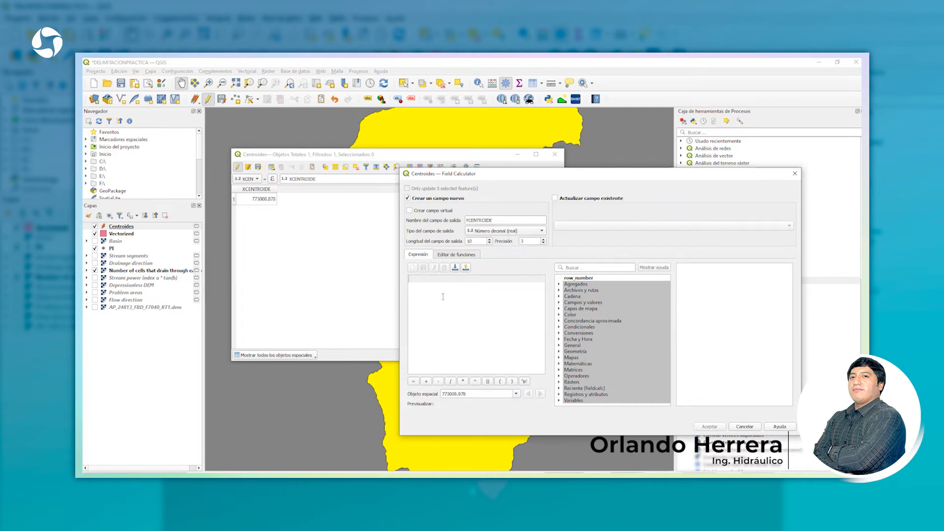
type("$y")
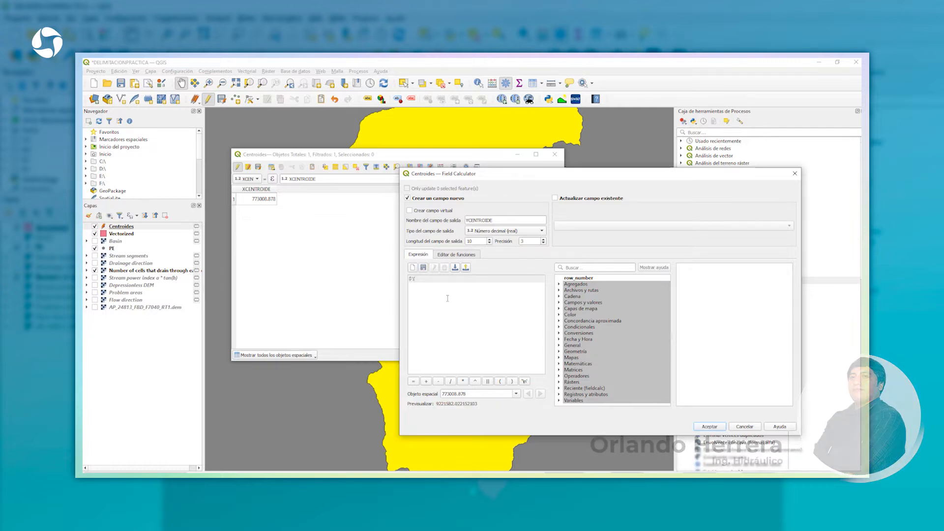
left_click(710, 427)
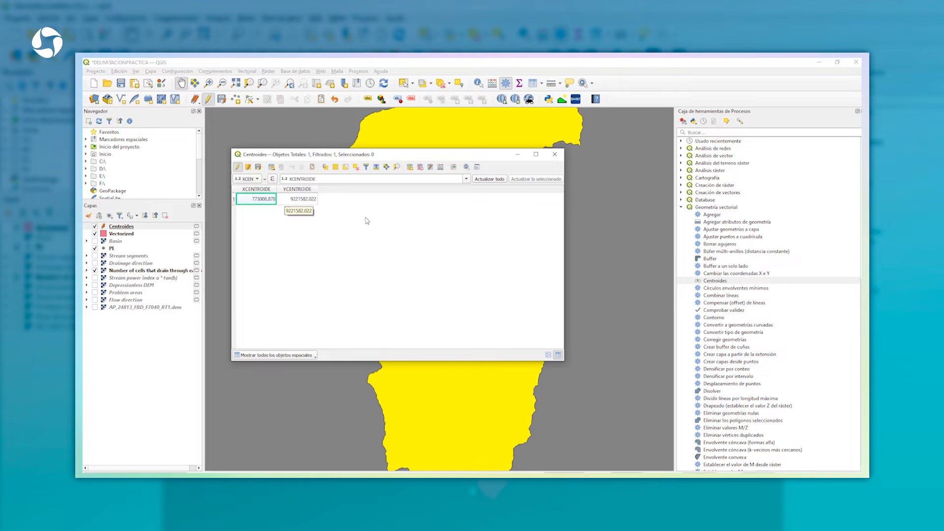
left_click(554, 154)
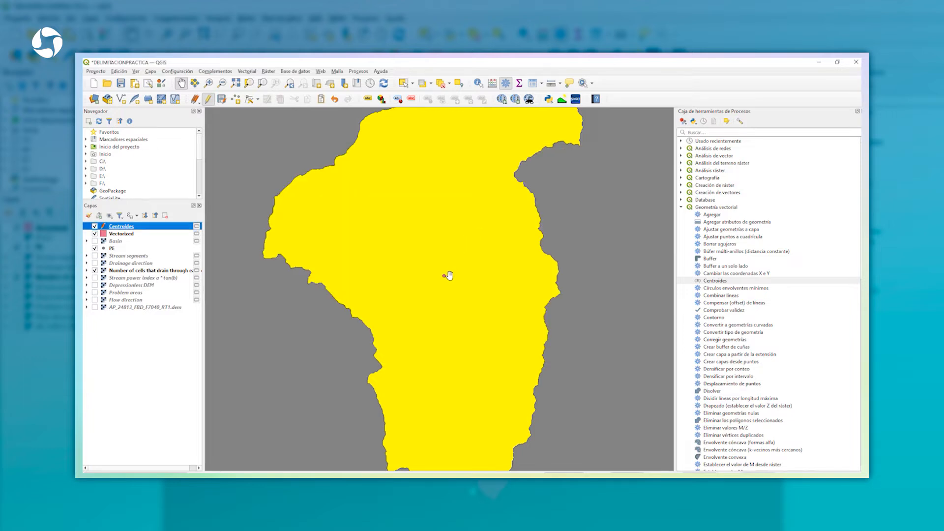
- Open the Vectorized layer's attribute table in edit mode and delete its fid field
scroll(447, 276, "down", 2)
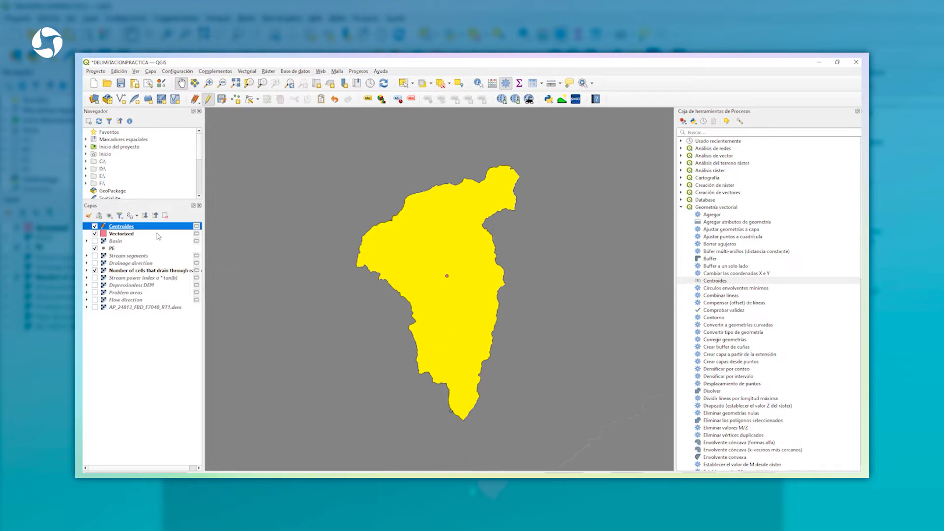
left_click(130, 234)
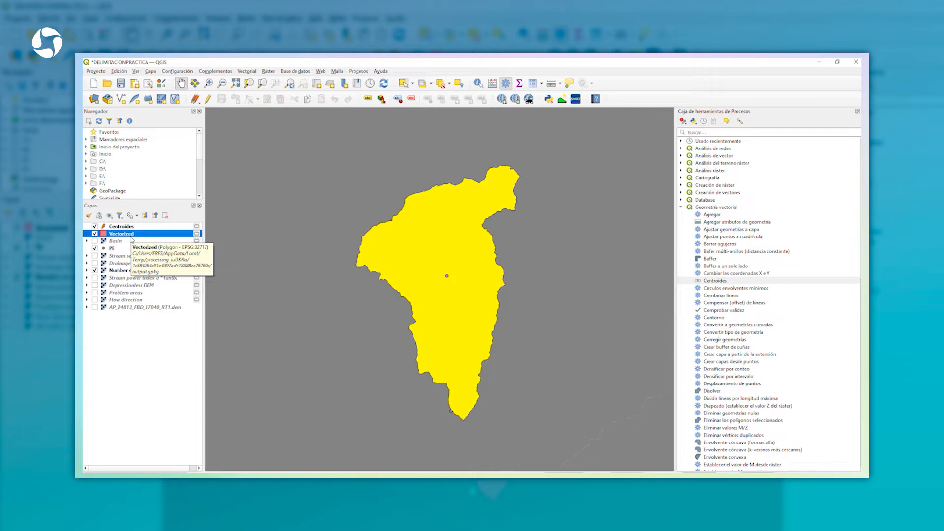
right_click(131, 237)
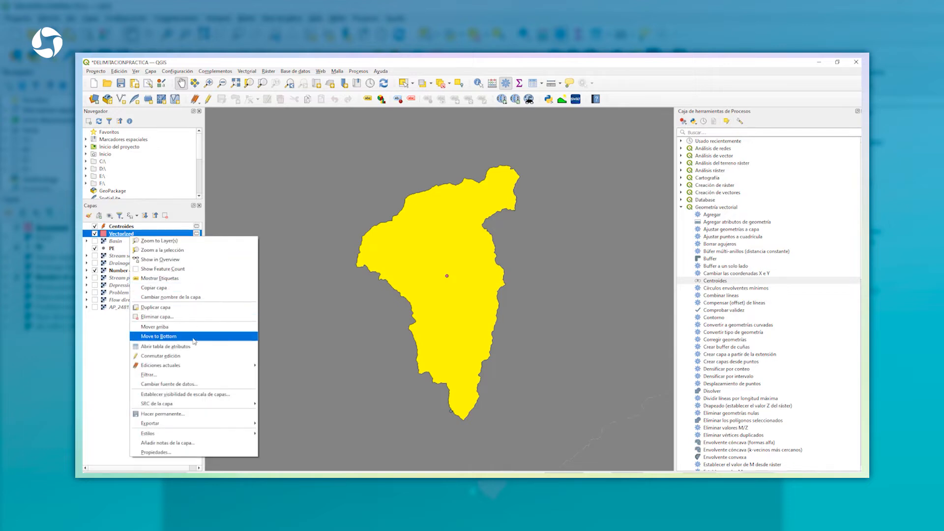
left_click(182, 346)
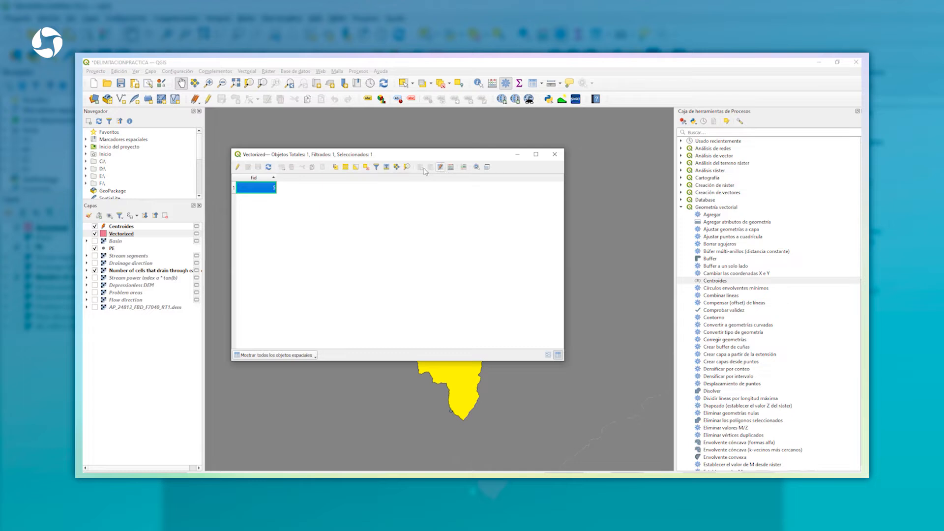
left_click(238, 167)
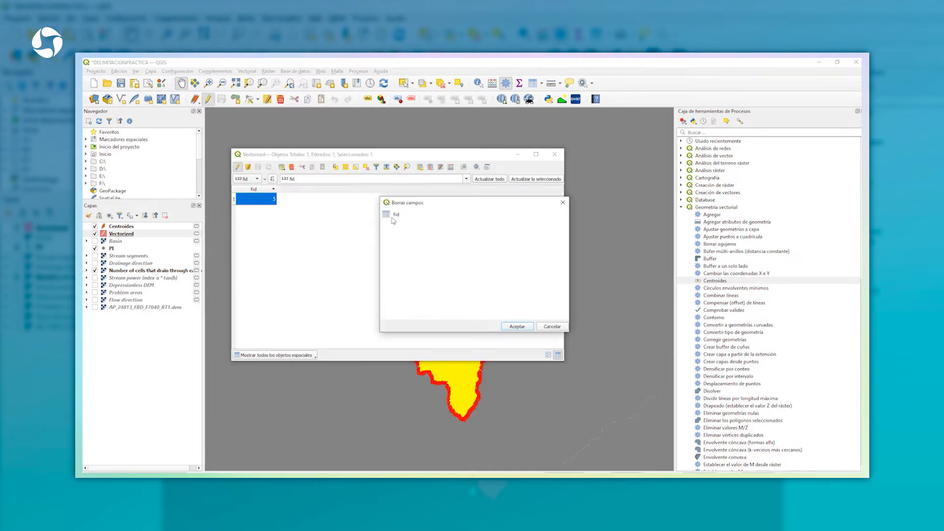
left_click(391, 215)
left_click(517, 327)
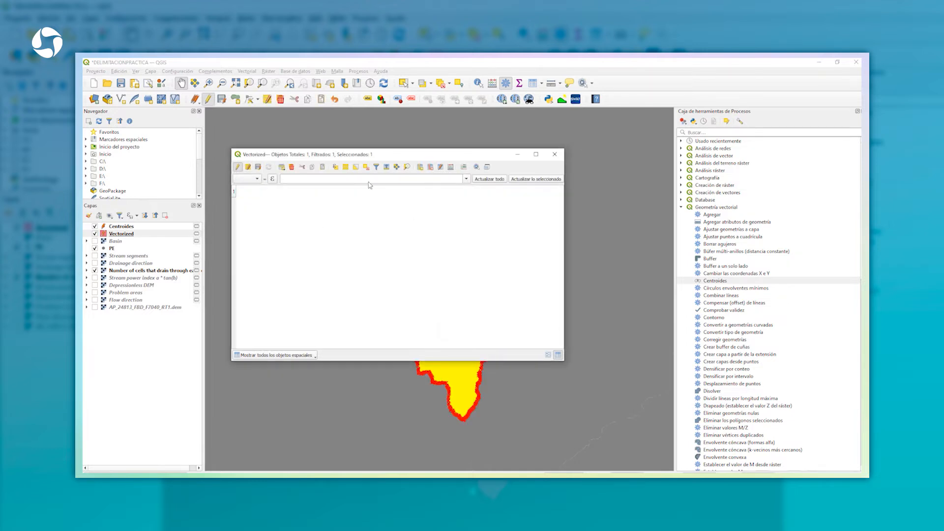
- Add a decimal (real) field AREA to the Vectorized layer, calculated in square kilometres with $area/1000000
left_click(450, 167)
left_click(484, 222)
type("AREA")
left_click(501, 231)
left_click(499, 241)
left_click(472, 280)
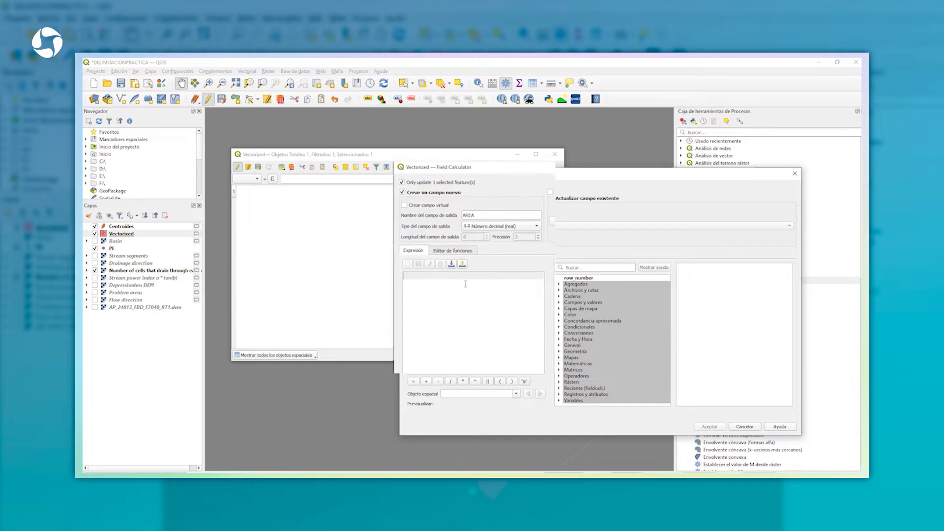
type("$area")
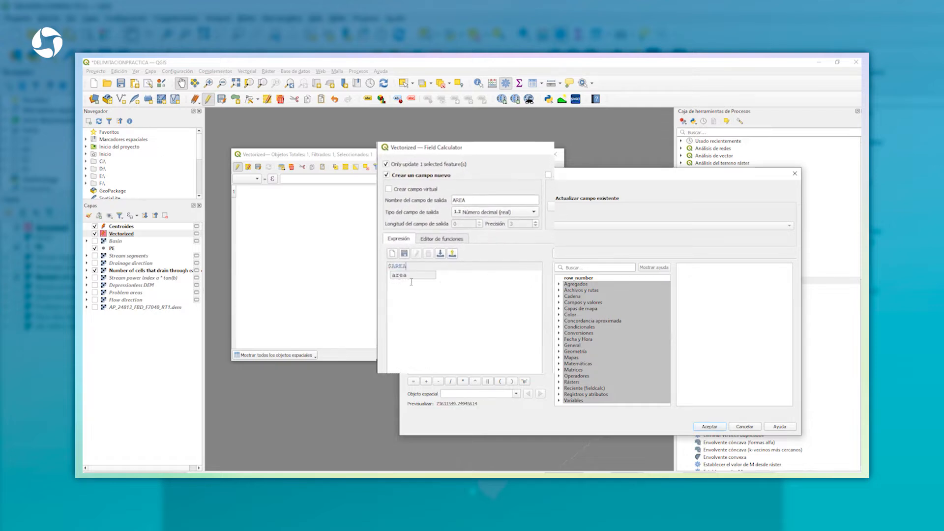
type("/1000000")
left_click(714, 428)
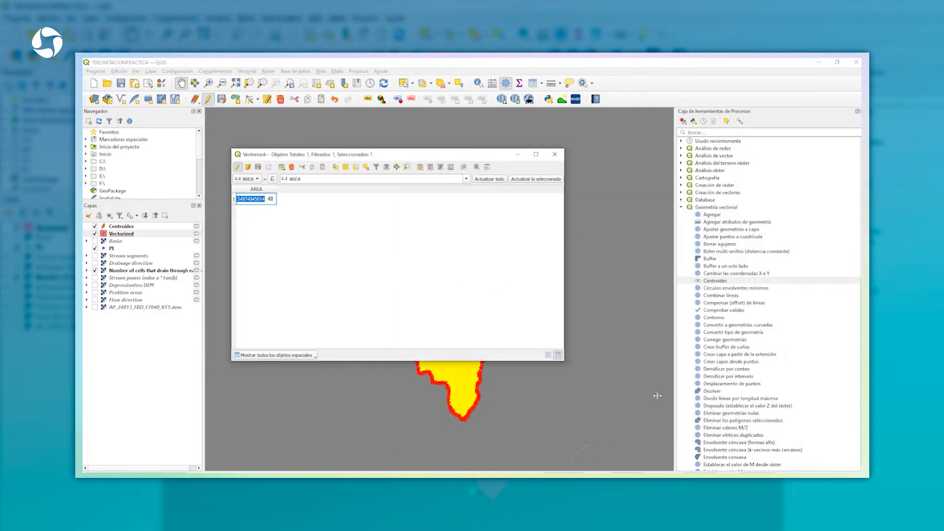
- Add a text (string) field PERIMETRO to the Vectorized layer, calculated in kilometres with $perimeter/1000
left_click(450, 166)
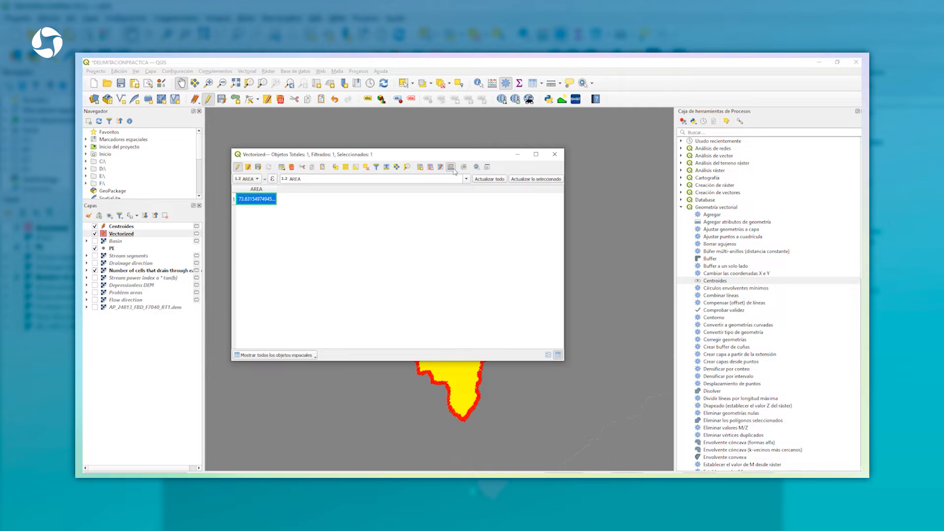
type("PERIMETRO")
left_click(471, 216)
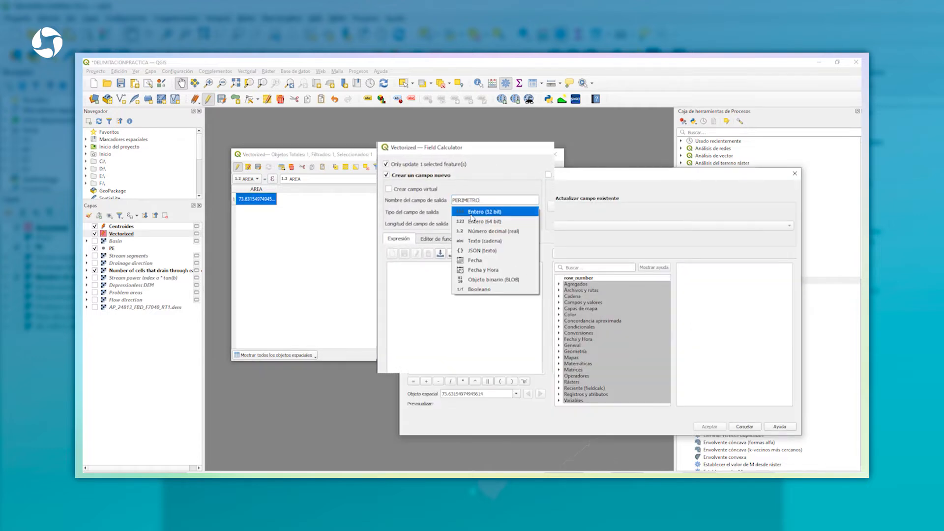
left_click(478, 231)
left_click(450, 287)
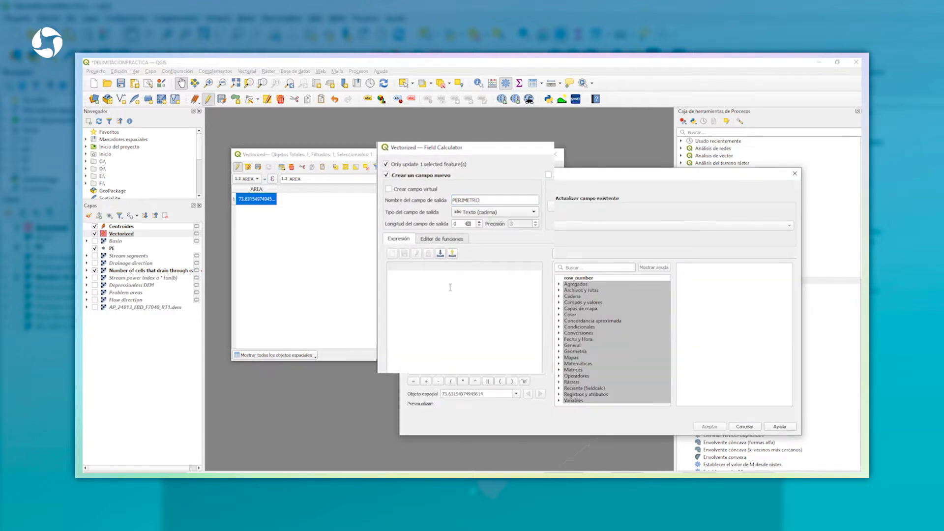
type("4")
key("BackSpace")
type("$PERI")
left_click(425, 277)
type("/1000")
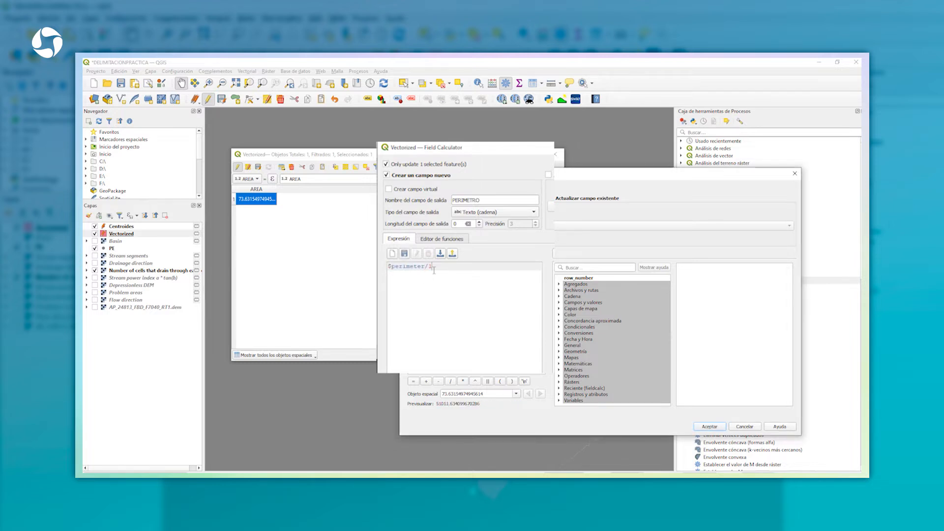
left_click(710, 426)
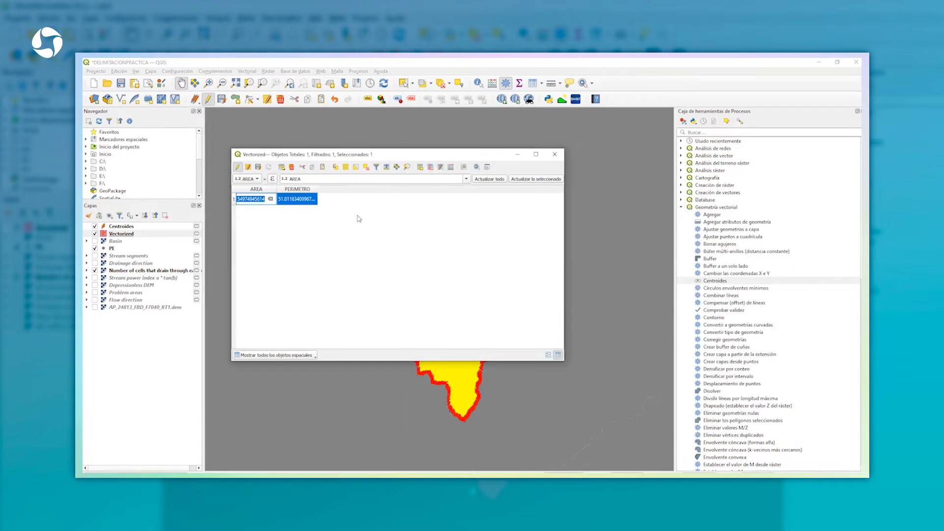
left_click(357, 215)
- Set up a new calculated field named INDICE K of decimal (real) type for the Vectorized layer
left_click(449, 168)
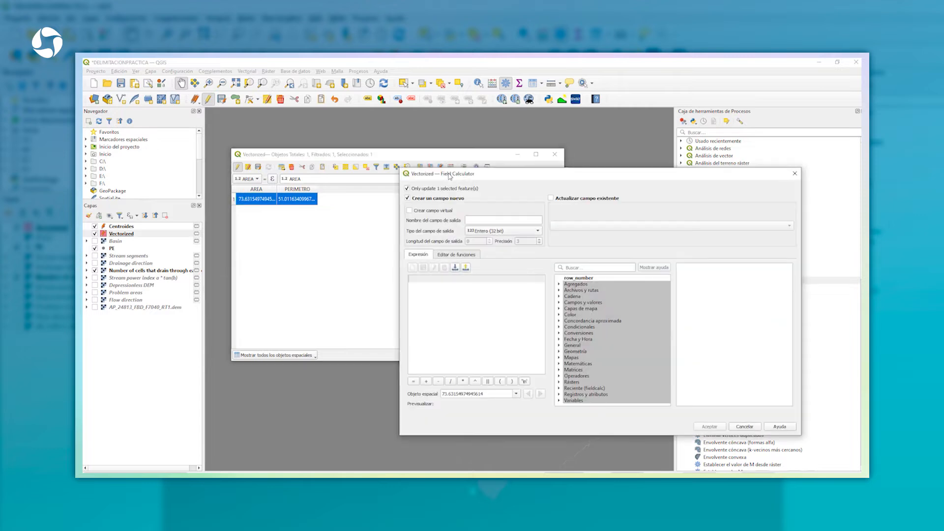
left_click(504, 219)
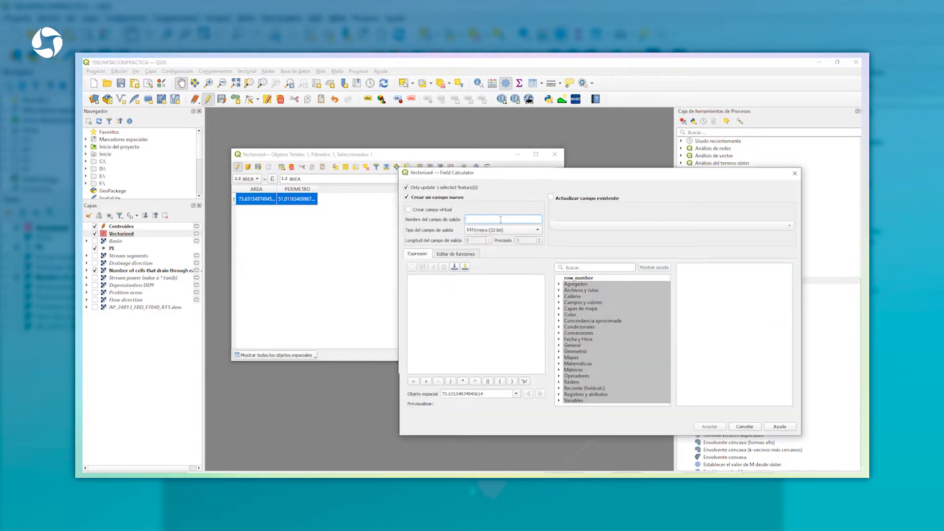
type("INDE")
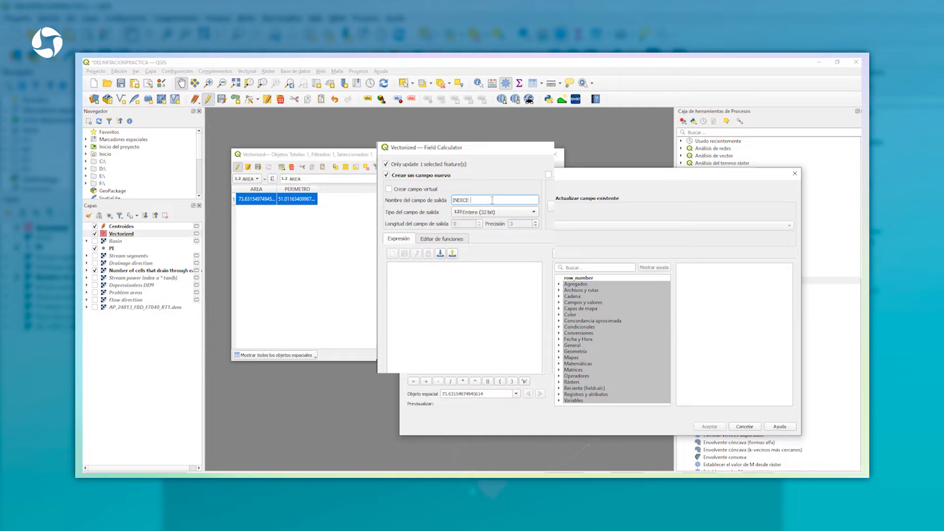
type("CE K")
left_click(495, 212)
left_click(494, 240)
left_click(432, 275)
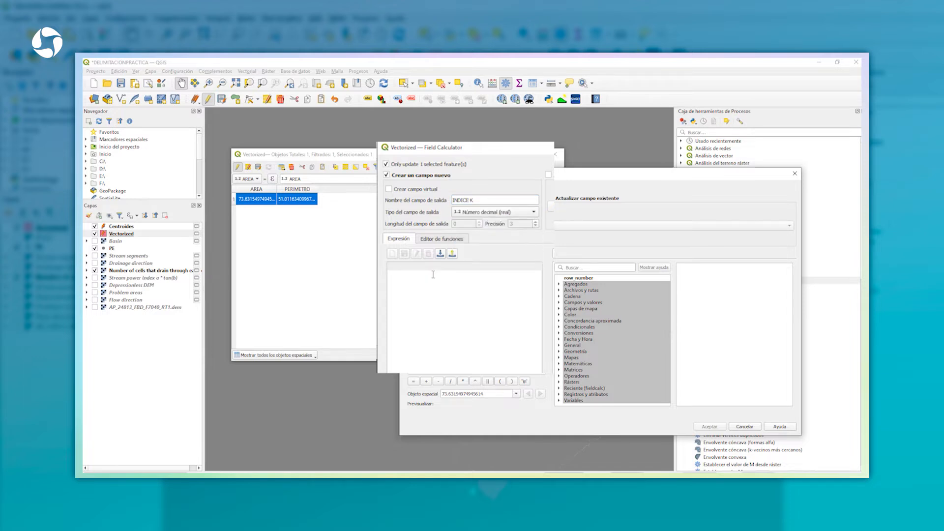
- Begin the INDICE K expression with 0.25*$perimeter
type("0.25*")
type("$PERIMET")
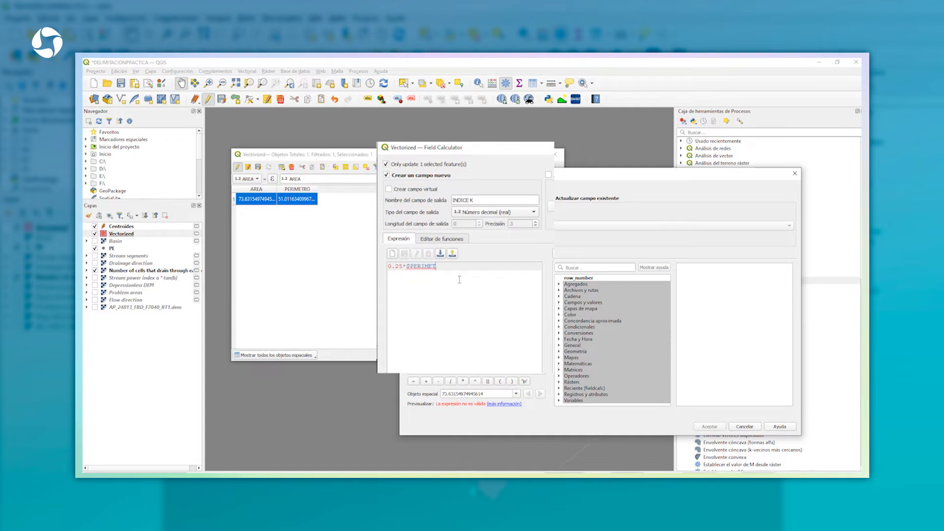
key("BackSpace")
key("BackSpace")
key("BackSpace")
key("BackSpace")
key("BackSpace")
key("BackSpace")
type("$PER")
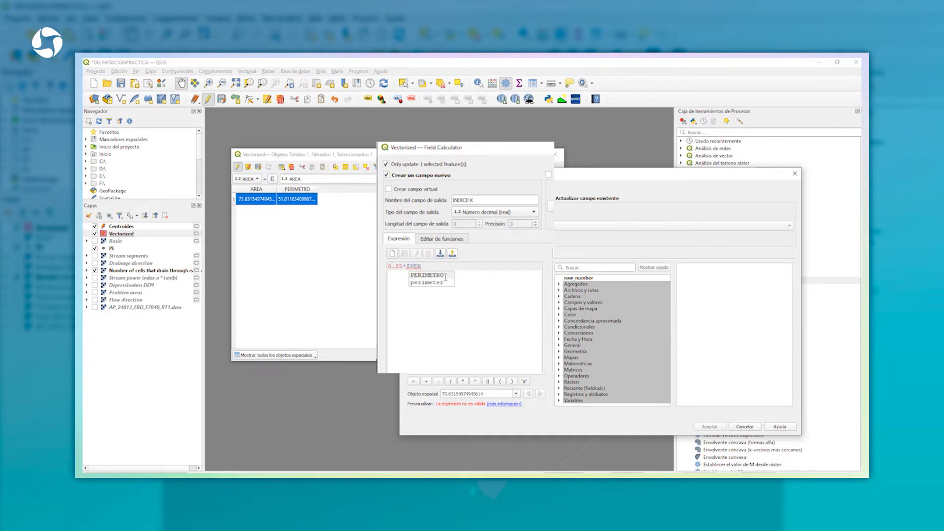
double_click(442, 283)
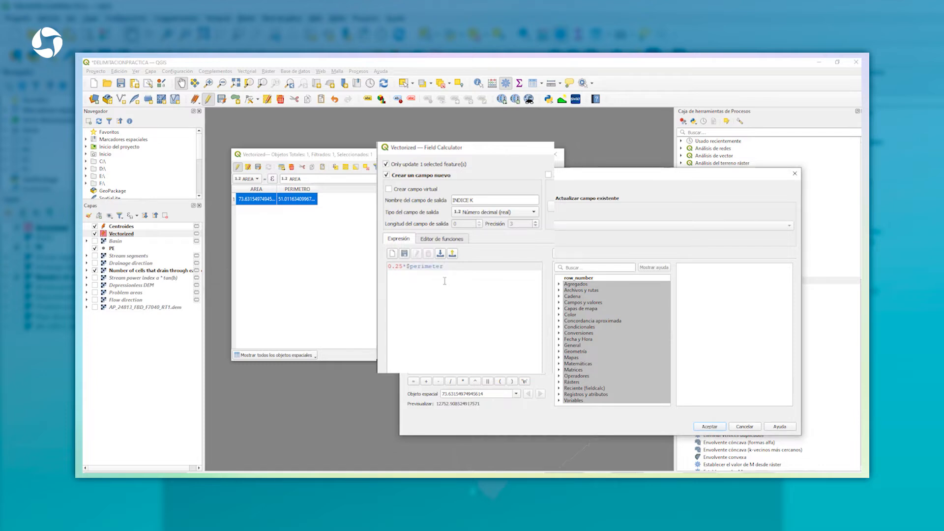
- Complete the INDICE K expression with / ( $area ^ 0.5 ), create the field and close the attribute table
left_click(501, 383)
left_click(500, 383)
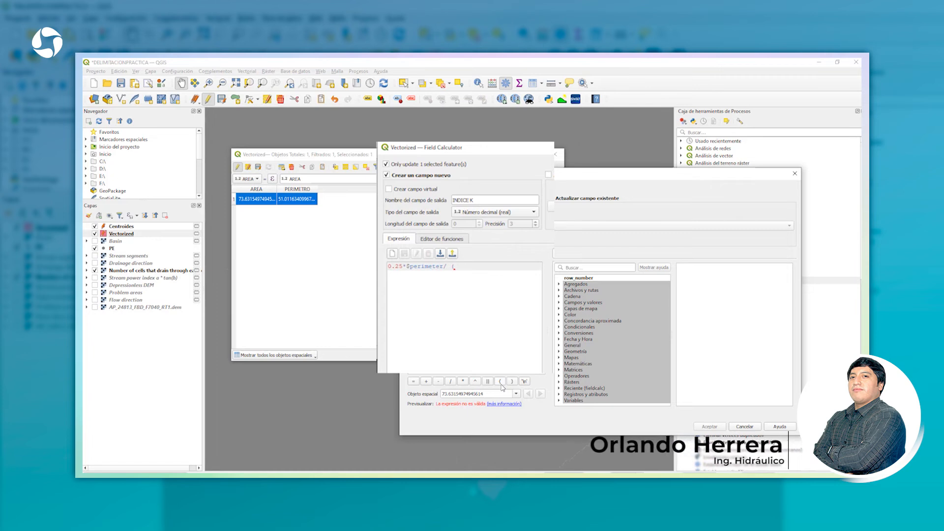
type("$AREA")
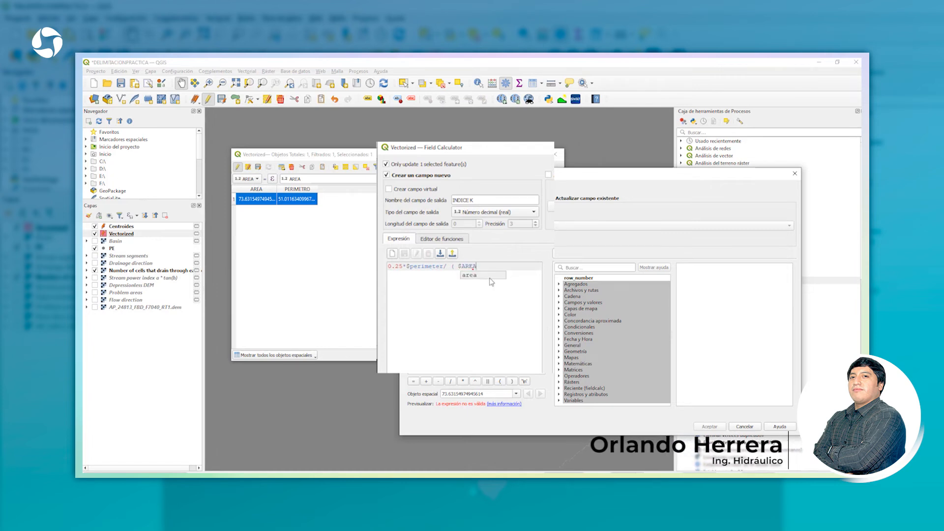
left_click(488, 276)
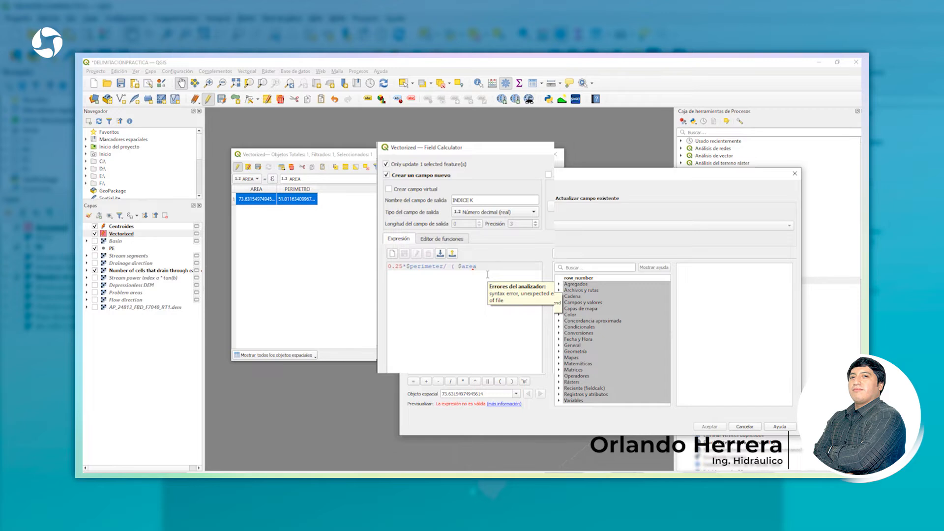
left_click(475, 383)
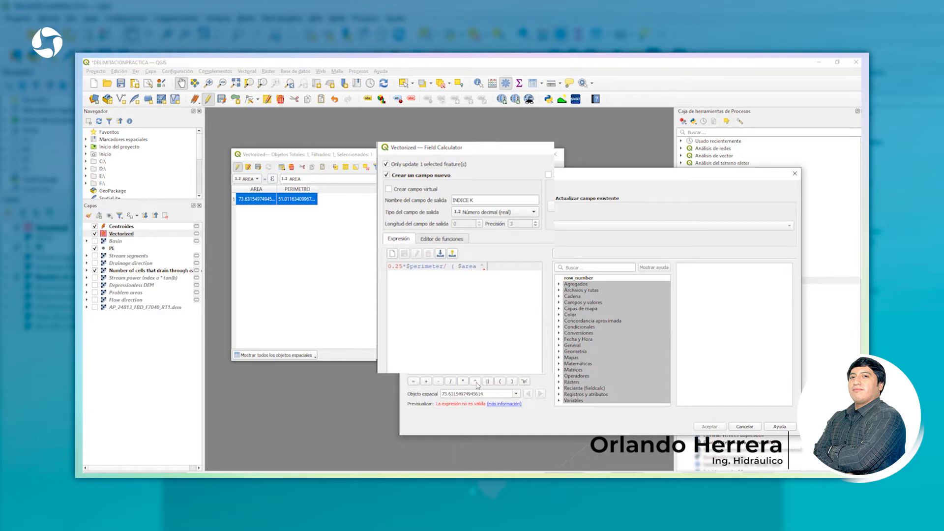
type("0.5")
left_click(511, 382)
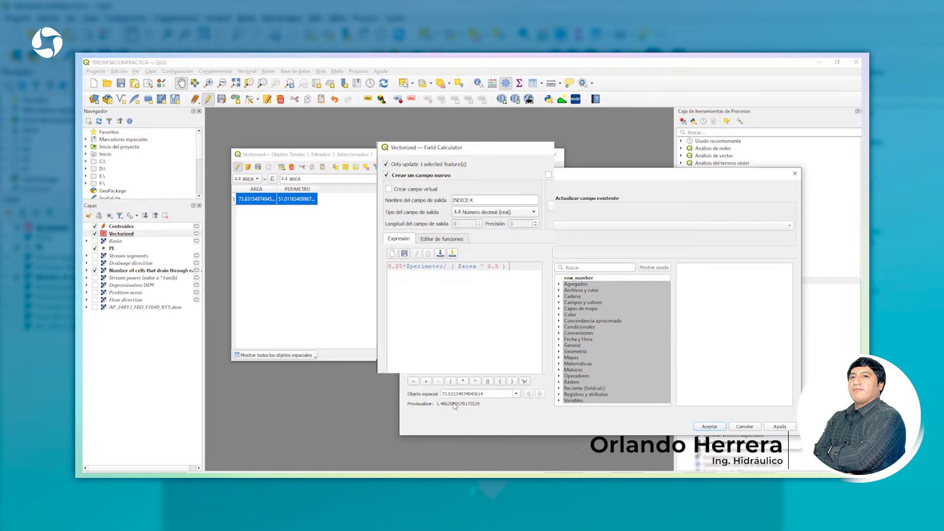
left_click(710, 427)
left_click(362, 240)
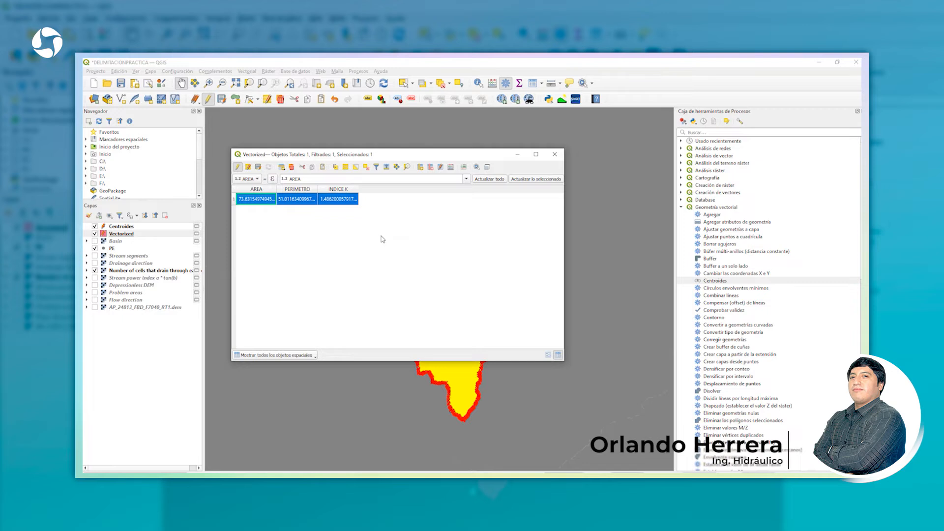
left_click(554, 155)
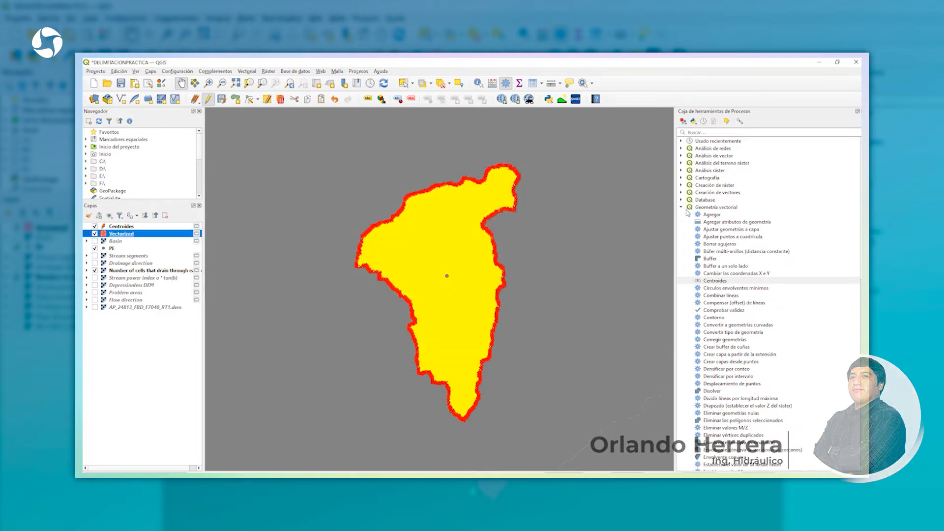
- Open the GRASS raster tool r.stream.extract from the processing toolbox, moving its dialog clear of the basin
left_click(681, 207)
left_click_drag(586, 211, 461, 261)
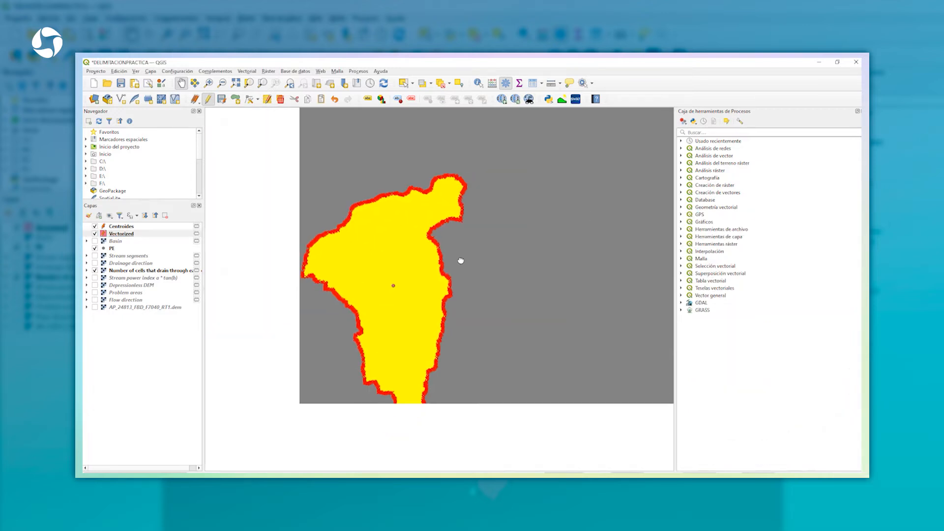
left_click_drag(441, 299, 457, 270)
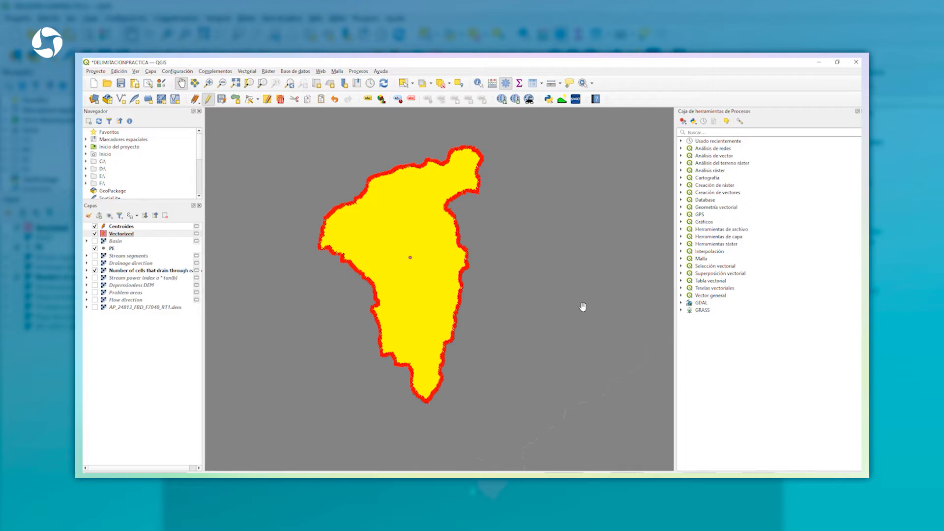
left_click(681, 310)
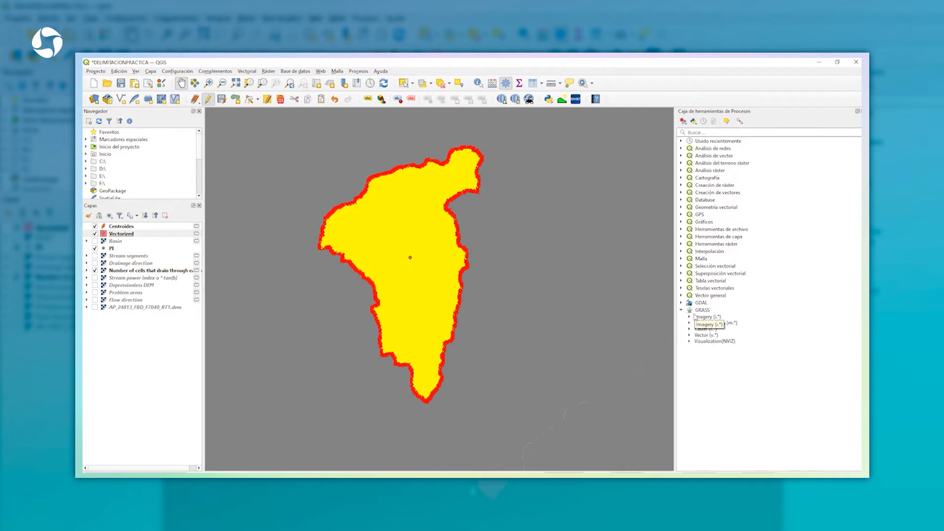
left_click(690, 329)
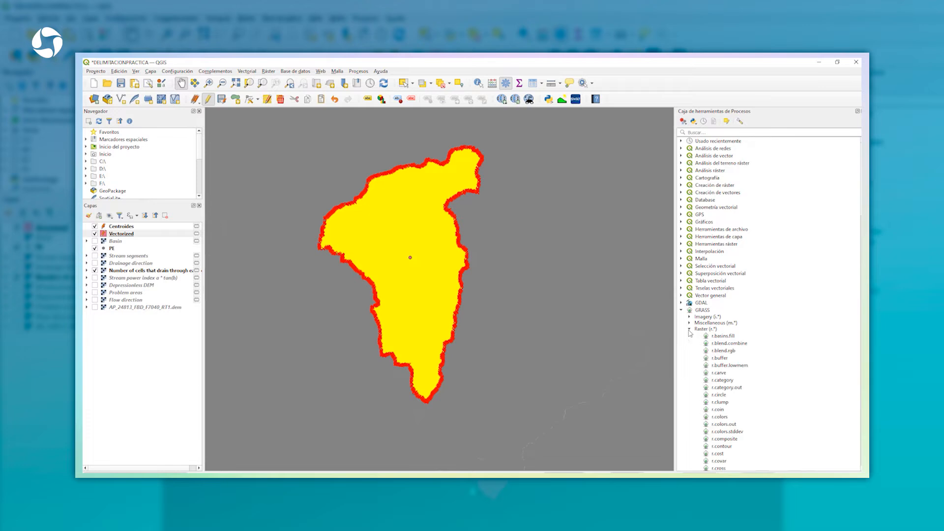
scroll(736, 369, "down", 20)
left_click(737, 451)
double_click(737, 451)
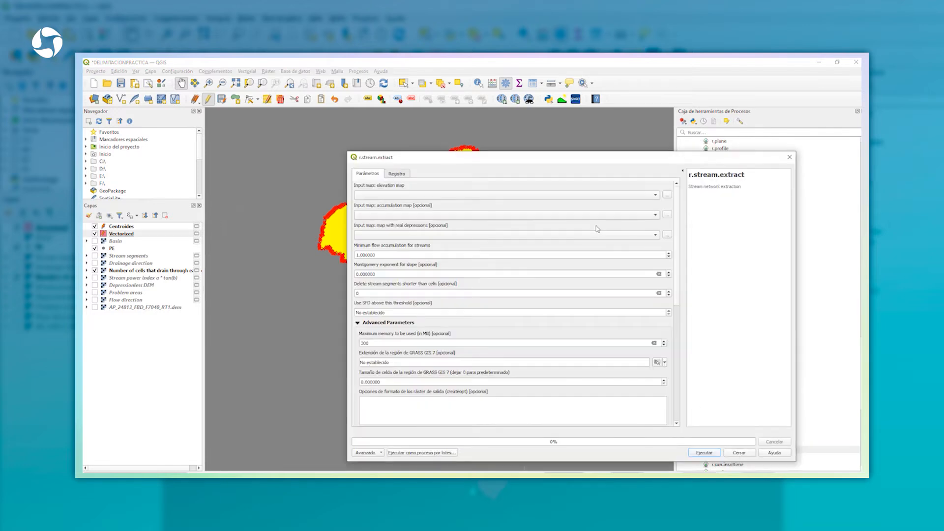
left_click_drag(601, 158, 675, 165)
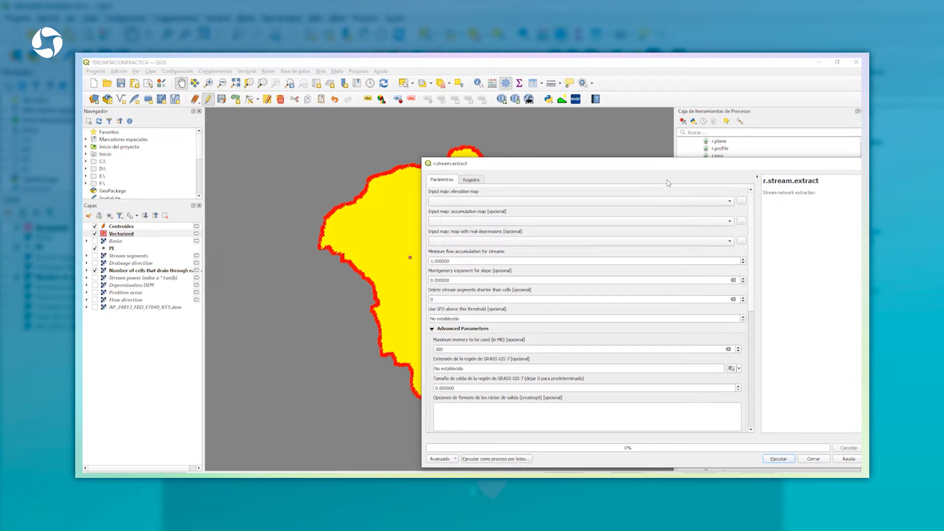
- Use Depressionless DEM as the elevation map and Number of cells that drain through each cell as the accumulation map
left_click(670, 201)
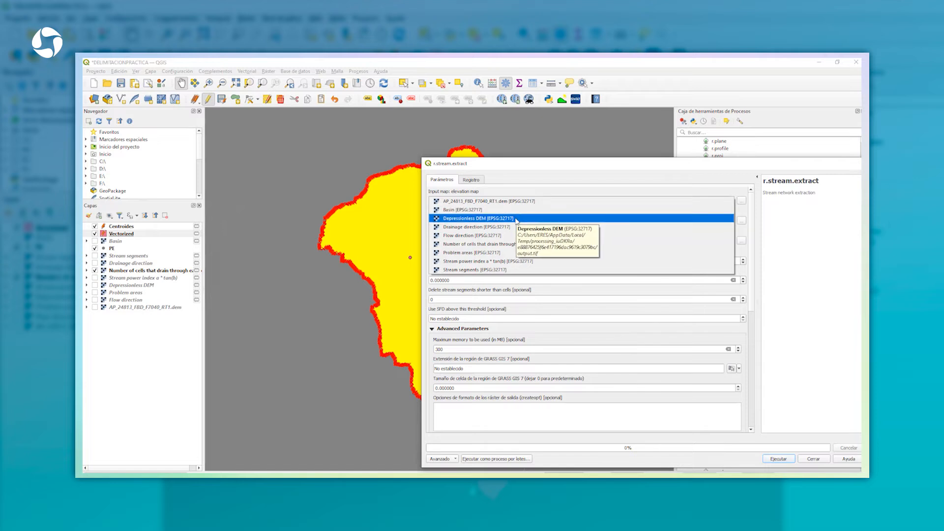
left_click(516, 221)
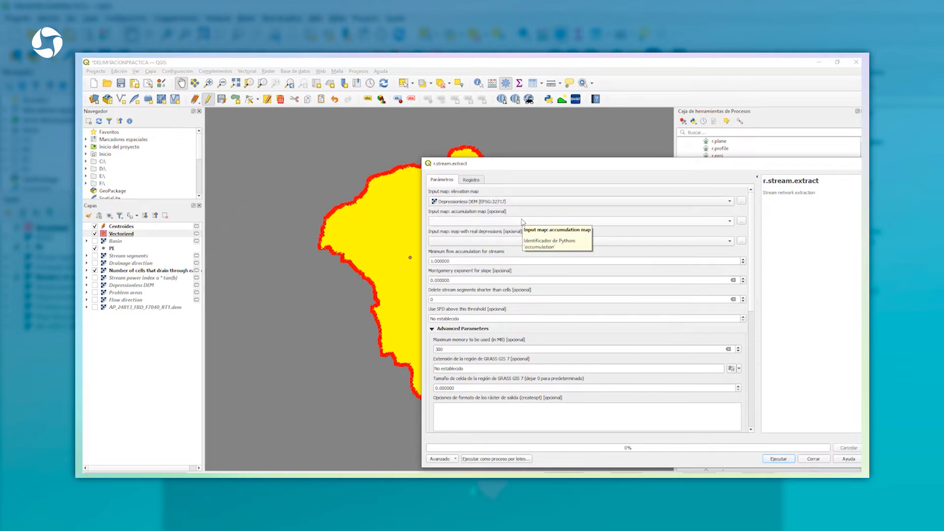
left_click(731, 221)
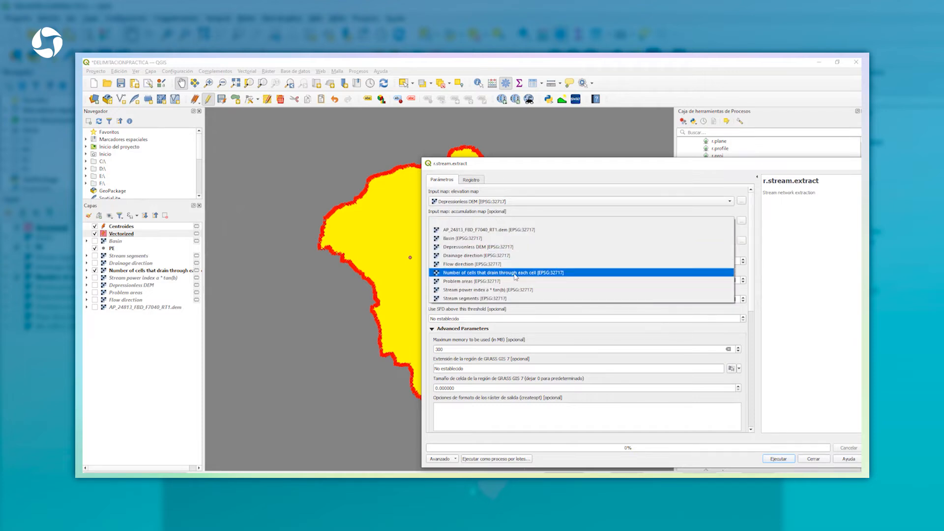
left_click(475, 273)
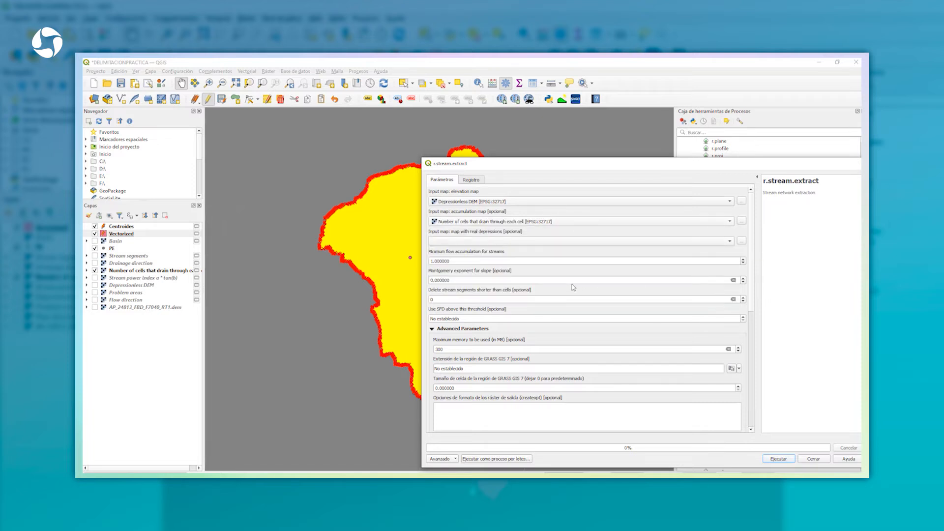
- Set the minimum flow accumulation for streams to 2500 and run the stream extraction with temporary outputs
left_click_drag(450, 261, 415, 259)
type("2500")
left_click(540, 254)
left_click_drag(751, 306, 786, 445)
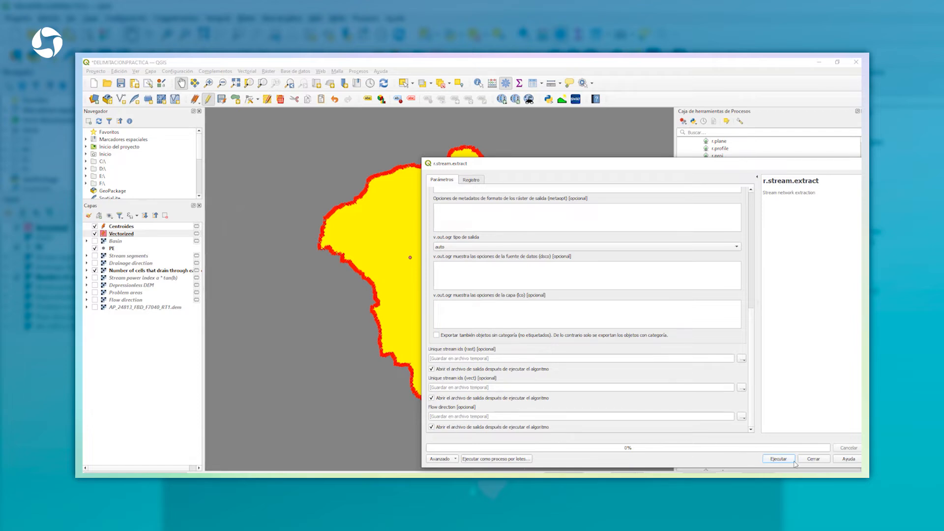
left_click(779, 459)
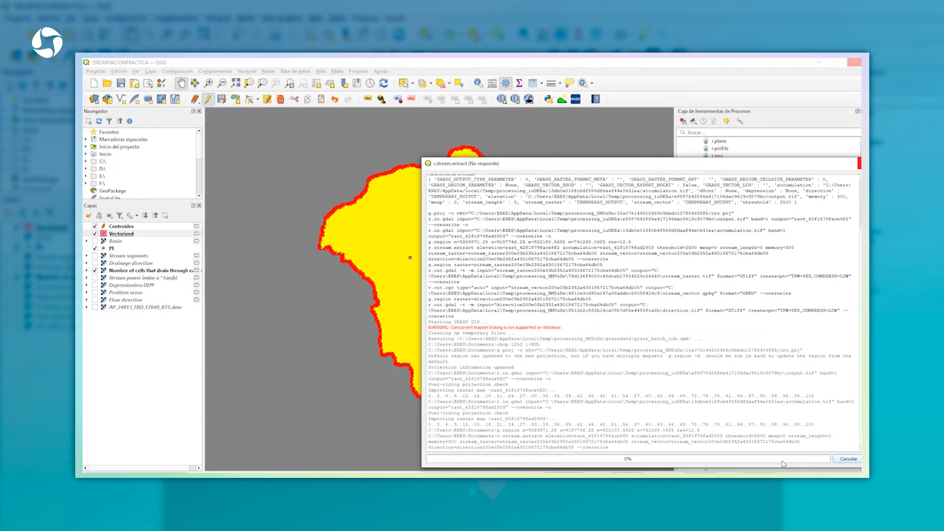
- Hide and show the Unique stream ids (vect) layer to compare the vector streams with the raster streams
left_click(95, 234)
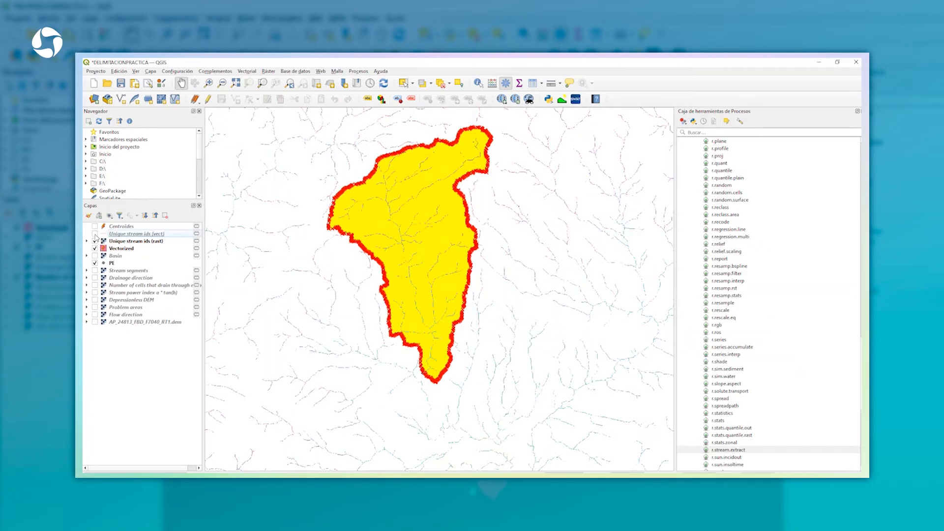
left_click(96, 235)
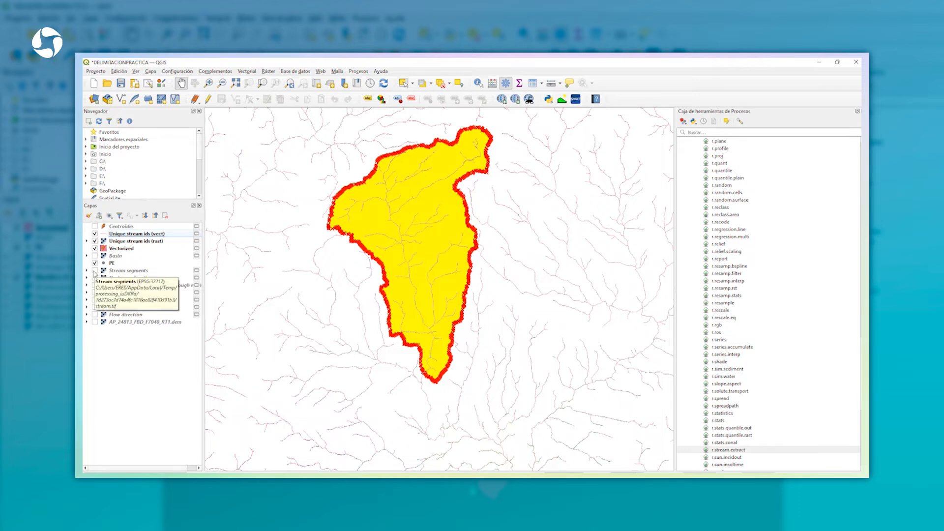
- Search the processing toolbox for RUTA and open Ruta más corta (punto a punto), moving its dialog into full view
scroll(738, 344, "up", 12)
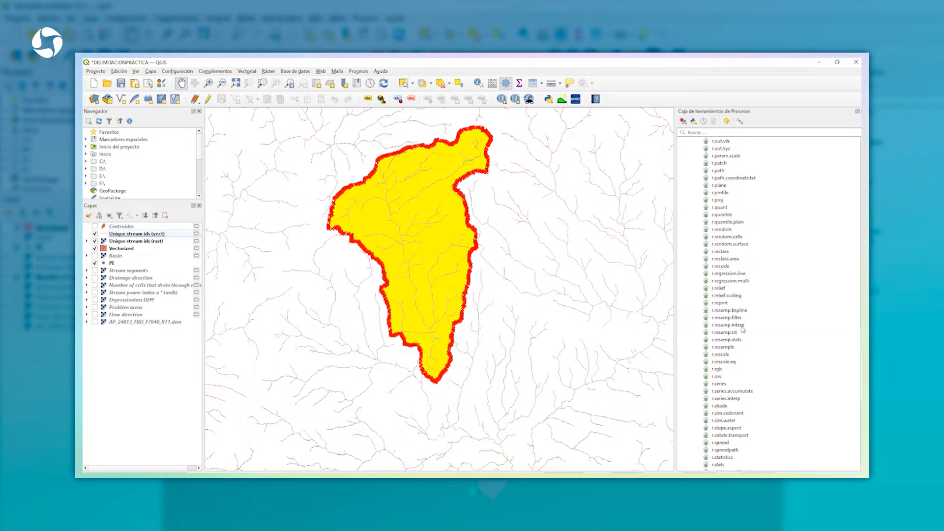
left_click(721, 133)
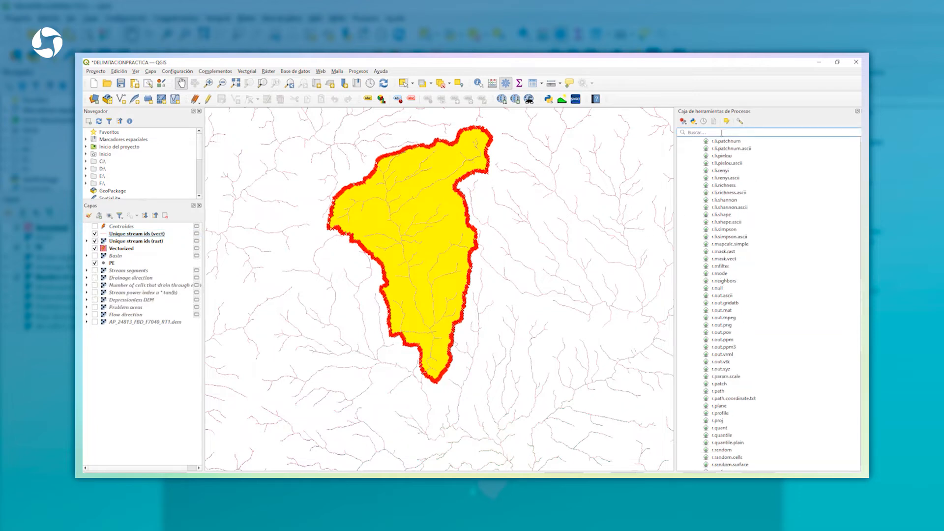
type("RUTA")
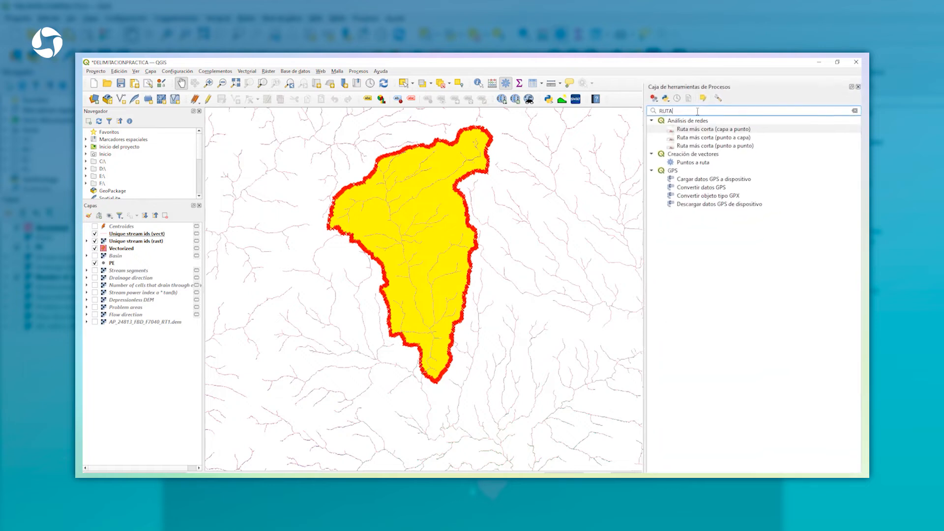
double_click(735, 145)
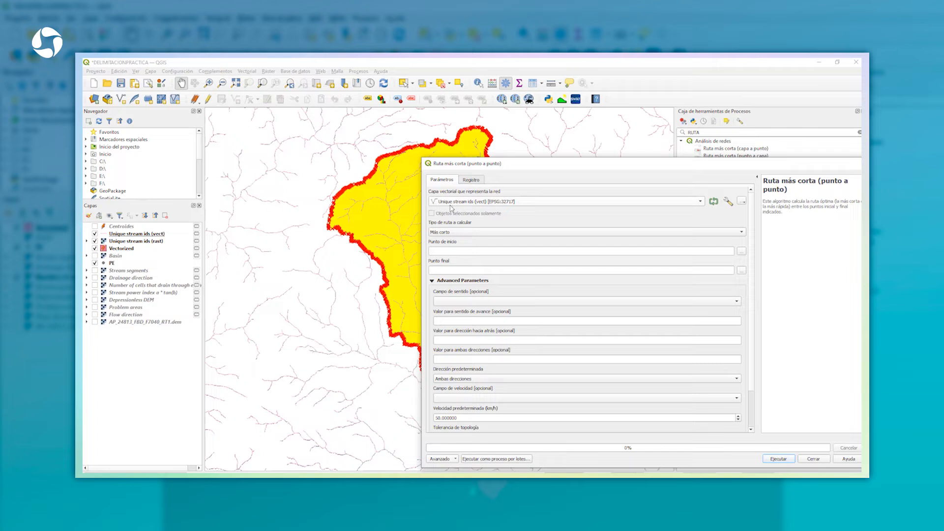
left_click_drag(511, 165, 476, 127)
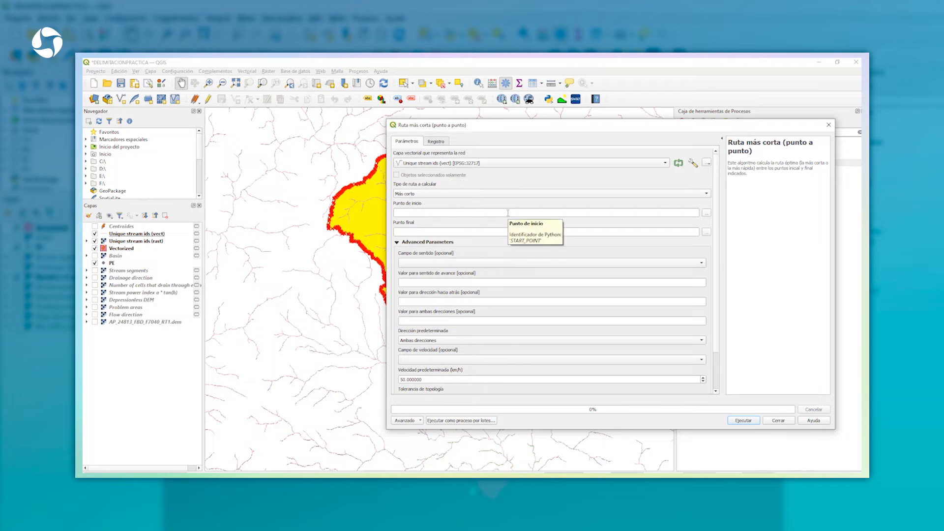
- Pick the route's start point at the upstream end of the main stream in the basin's northern tip, about 776402, 9227495
left_click(706, 215)
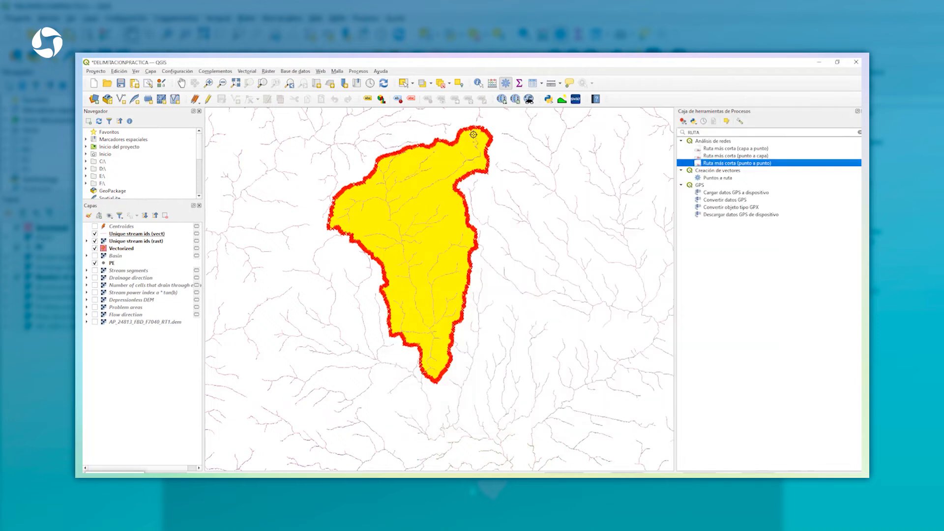
scroll(473, 134, "up", 6)
scroll(448, 180, "up", 5)
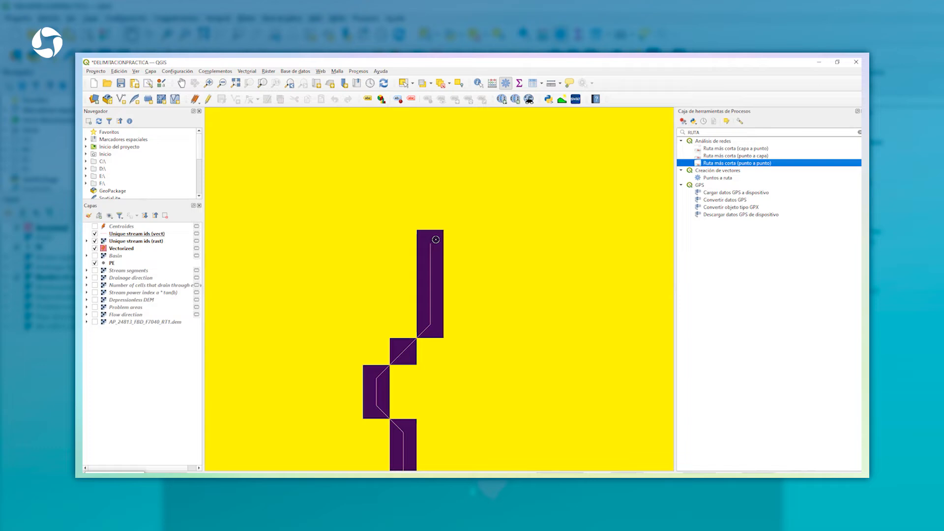
left_click(435, 234)
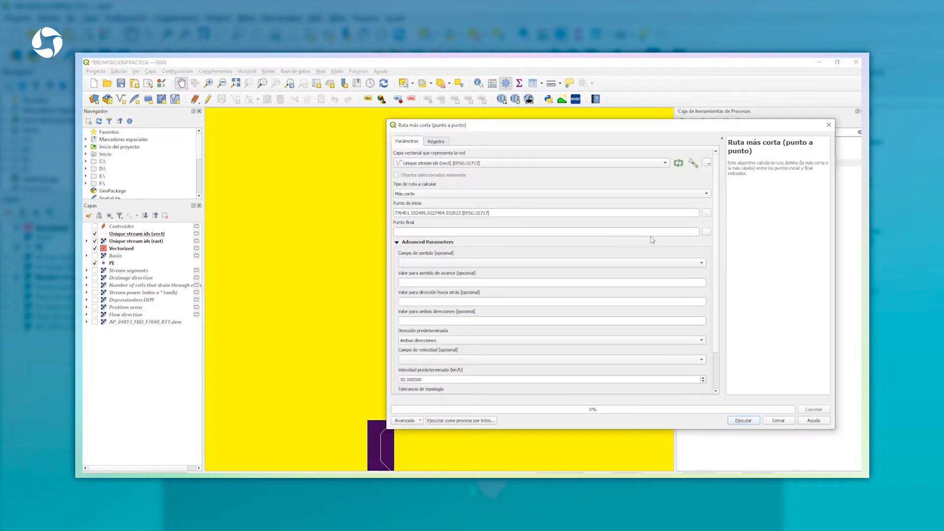
- Pick the route's end point on the stream at the basin's southern outlet, about 773261, 9213602
left_click(706, 232)
scroll(573, 190, "down", 5)
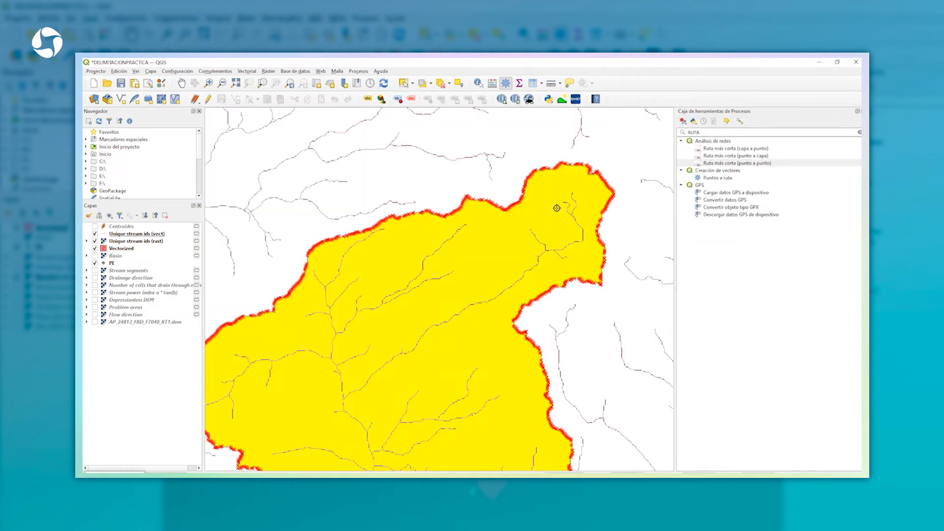
scroll(556, 208, "down", 5)
scroll(557, 238, "up", 5)
scroll(401, 133, "up", 3)
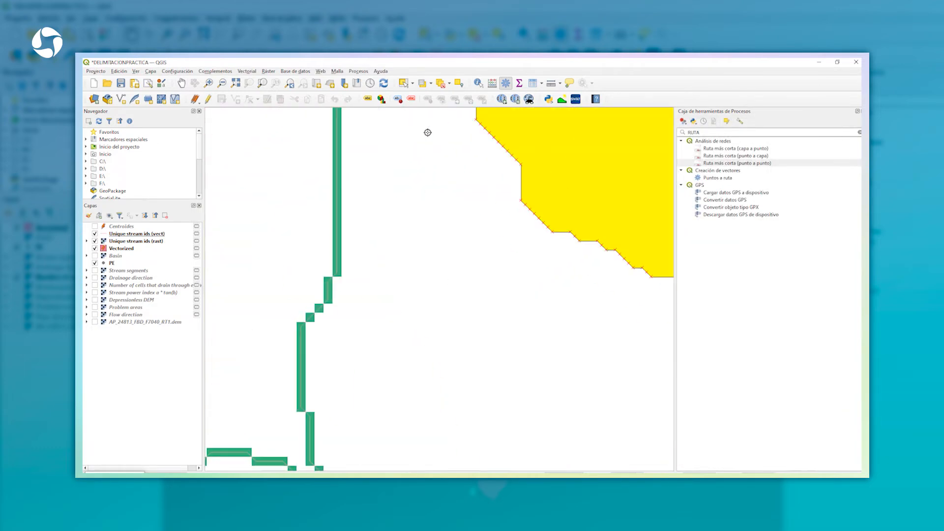
scroll(438, 247, "up", 6)
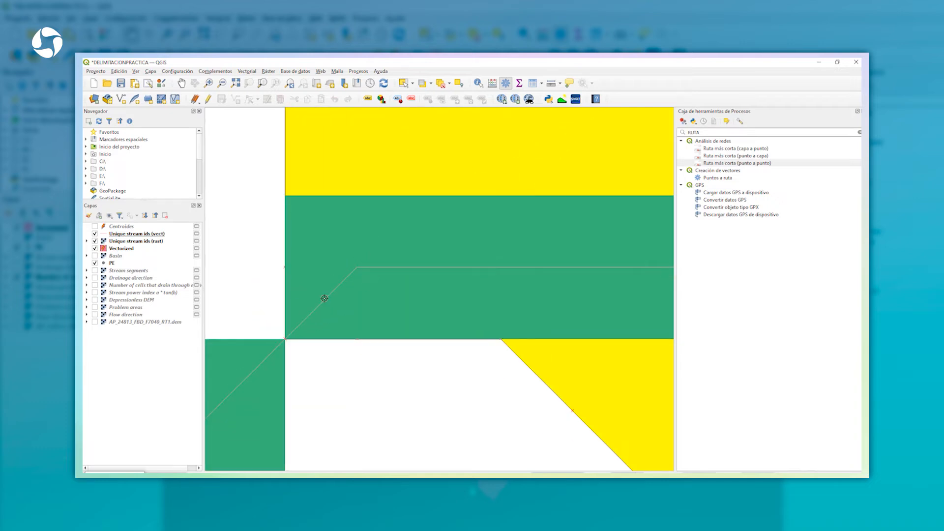
left_click(352, 282)
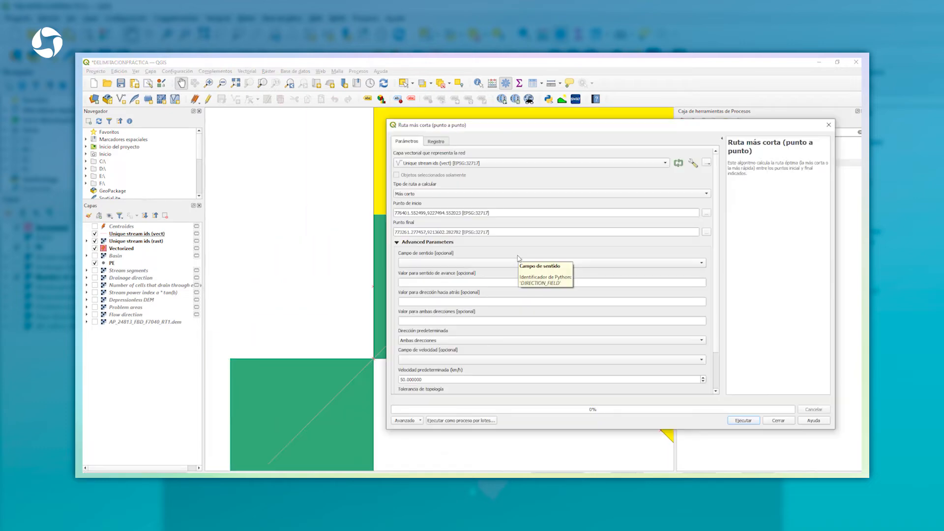
- Run the shortest-path calculation on Unique stream ids (vect) as a temporary layer and close the dialog
scroll(719, 325, "down", 3)
scroll(719, 328, "down", 1)
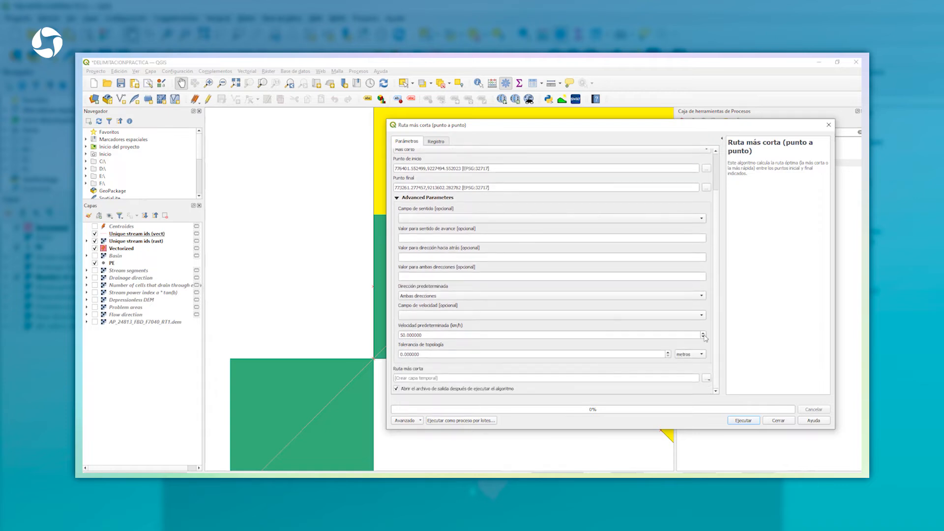
left_click(743, 420)
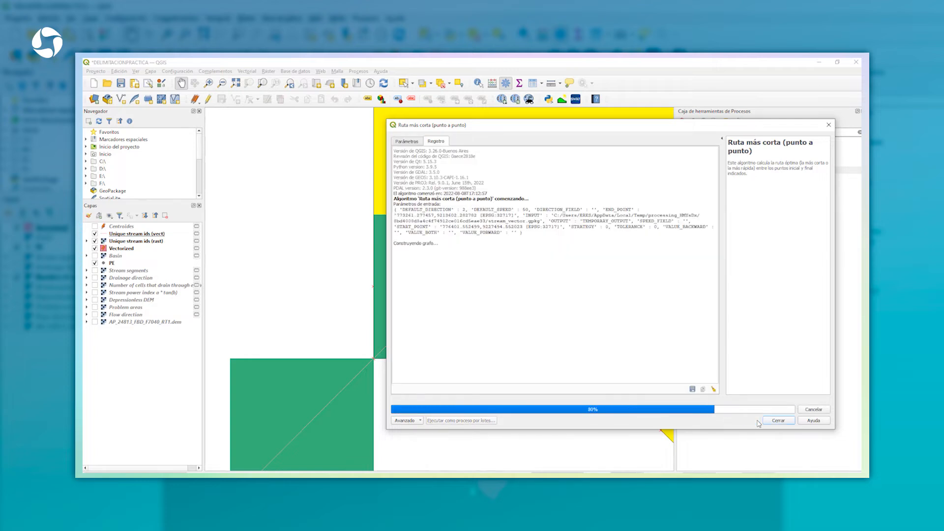
key("Escape")
- Hide the Unique stream ids raster and vector layers and examine the Ruta más corta line inside the basin
scroll(445, 295, "down", 10)
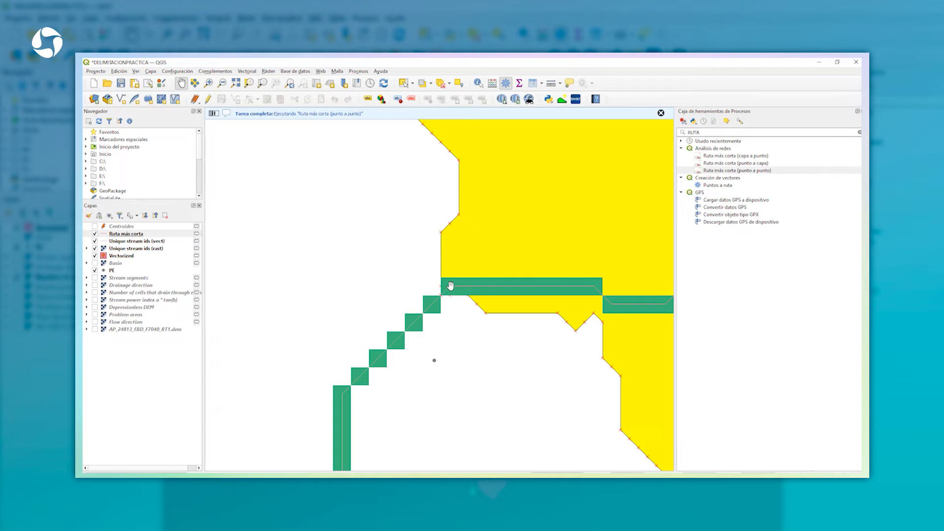
scroll(337, 362, "down", 5)
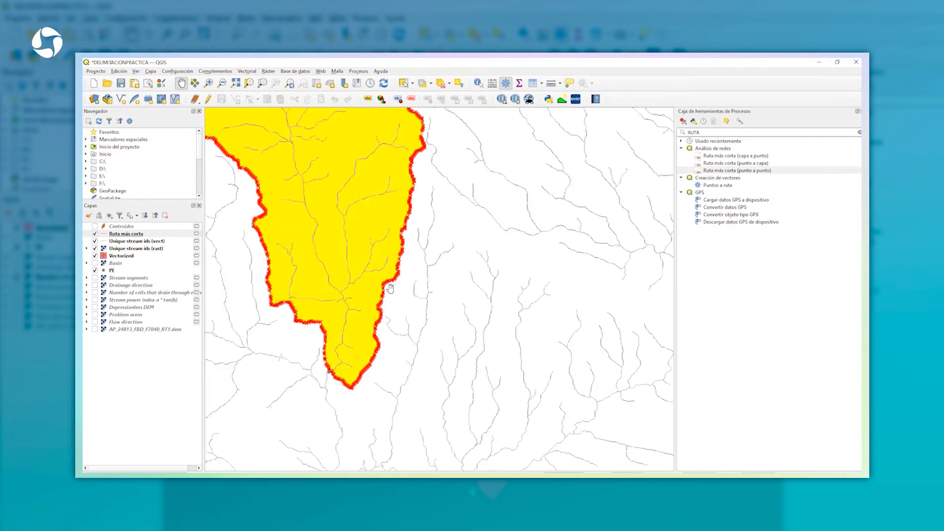
scroll(405, 363, "up", 3)
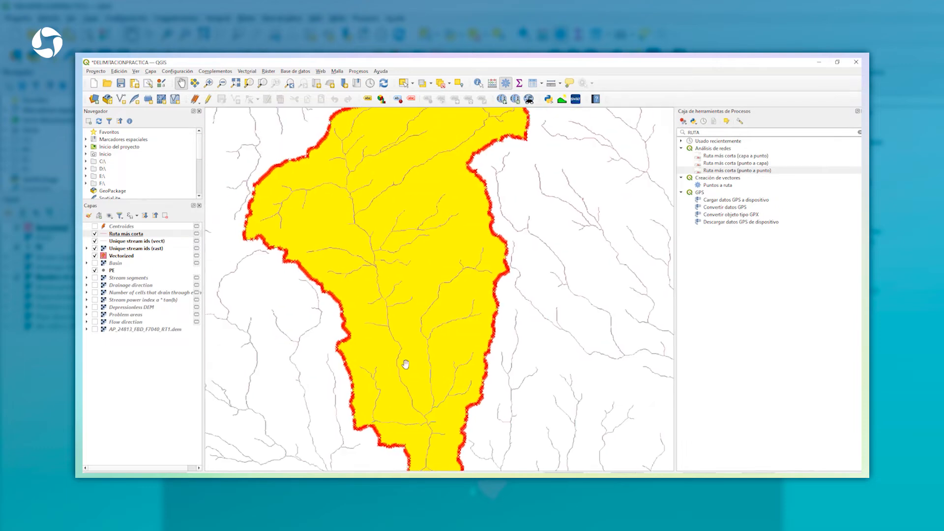
left_click(95, 249)
left_click(95, 241)
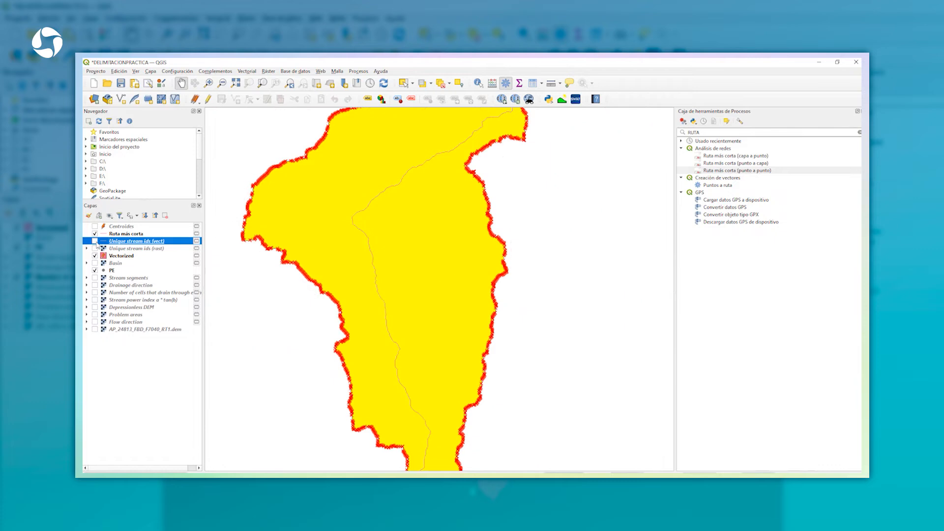
left_click_drag(432, 249, 424, 343)
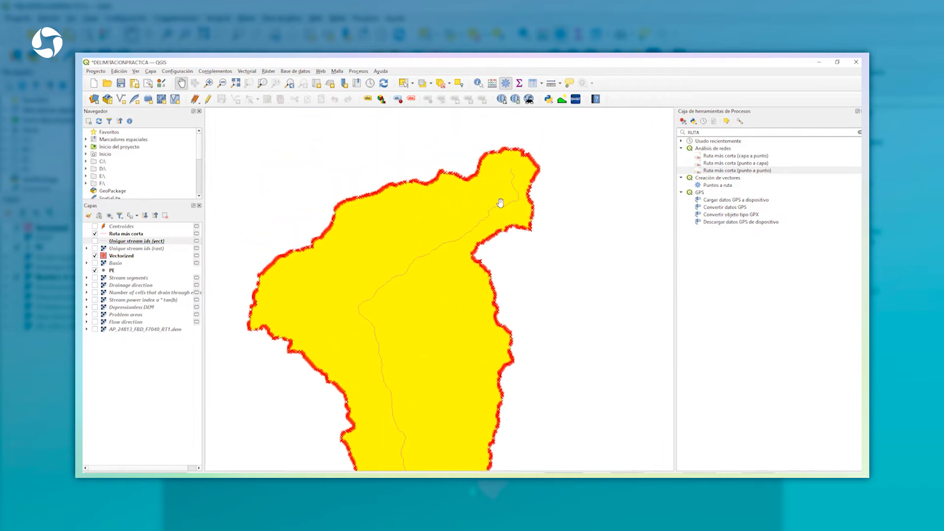
left_click_drag(441, 296, 447, 260)
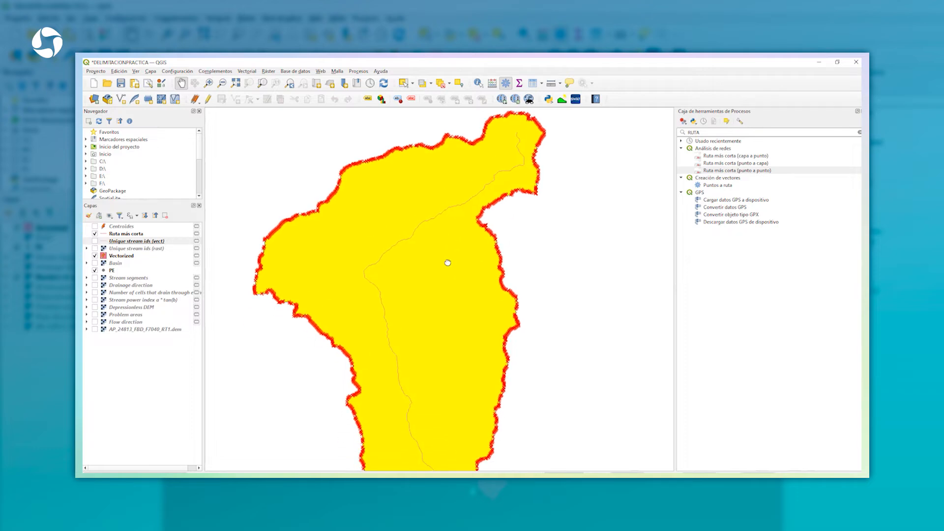
- In the Ruta más corta attribute table, start a new calculated field named LONGITUD of type Número decimal (real)
right_click(140, 236)
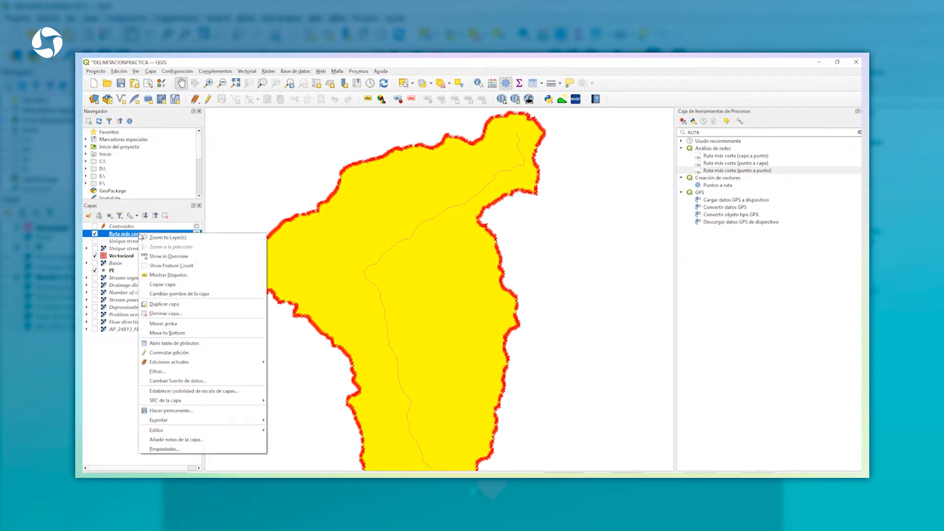
left_click(196, 343)
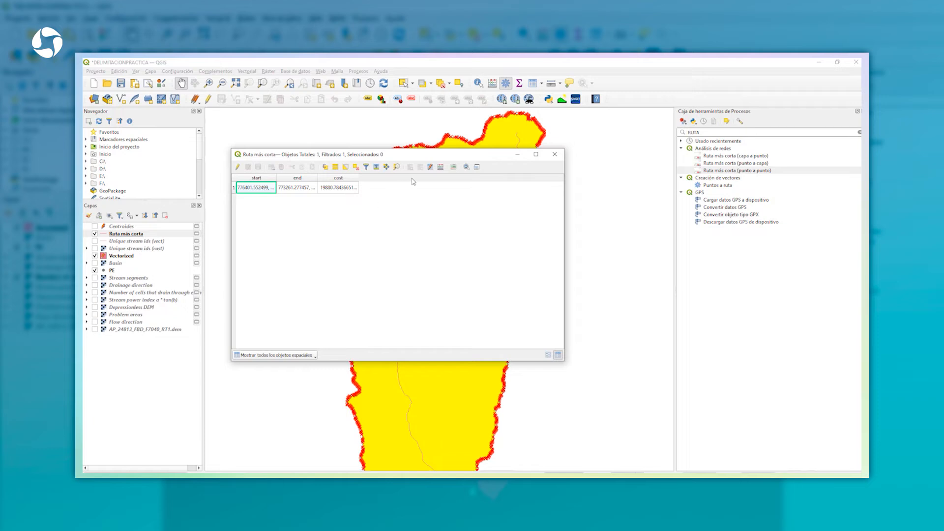
left_click(440, 167)
left_click(490, 220)
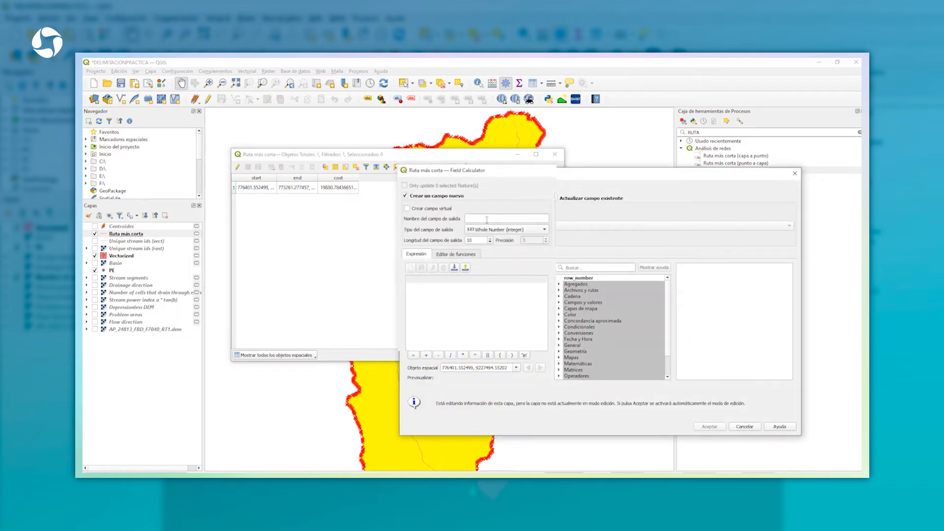
type("LONGITUD")
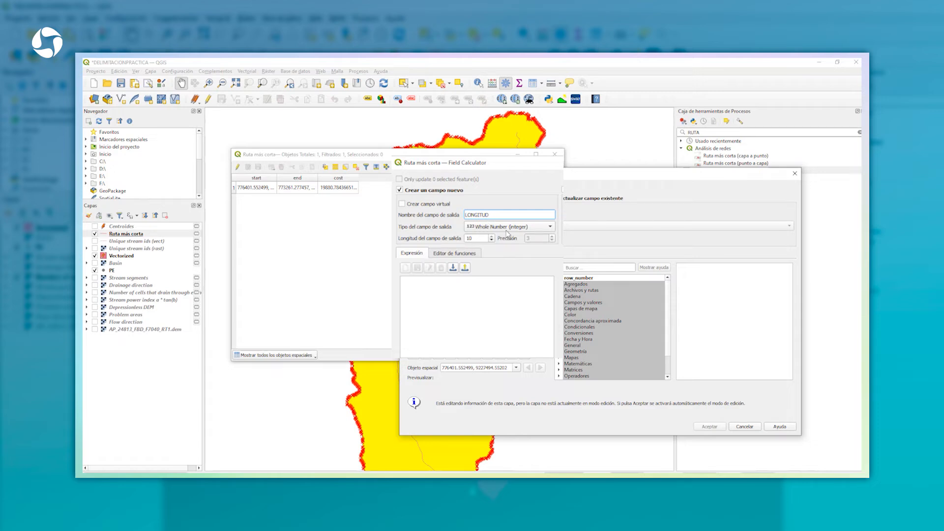
left_click(510, 228)
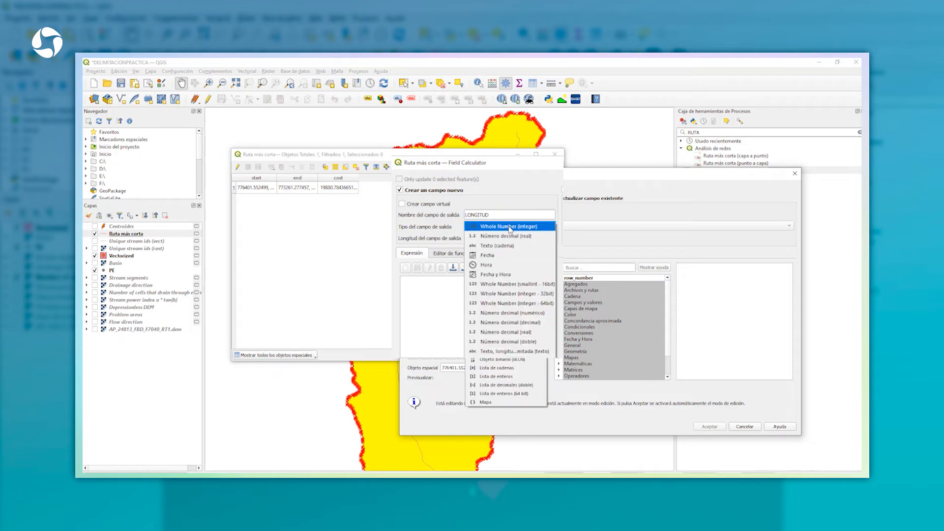
left_click(532, 243)
- Calculate the LONGITUD field with the expression $length and close the attribute table
left_click(468, 288)
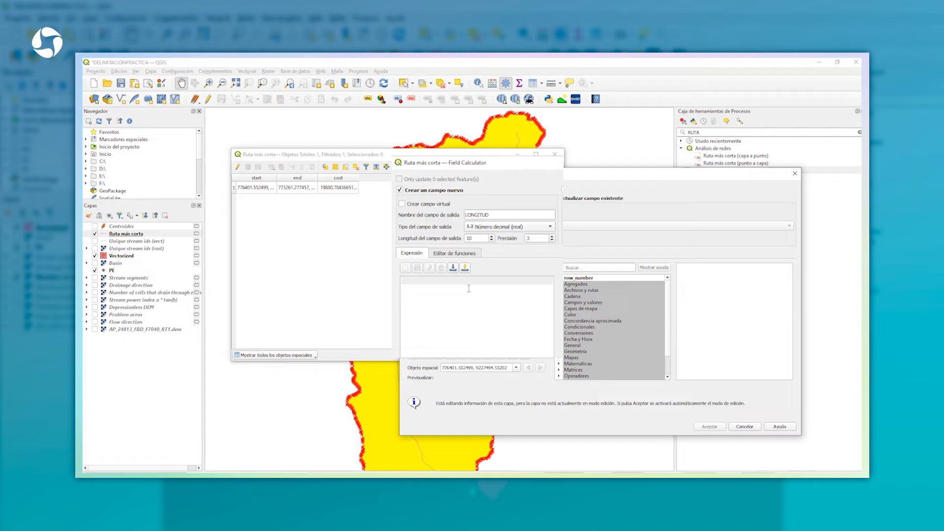
type("$LON")
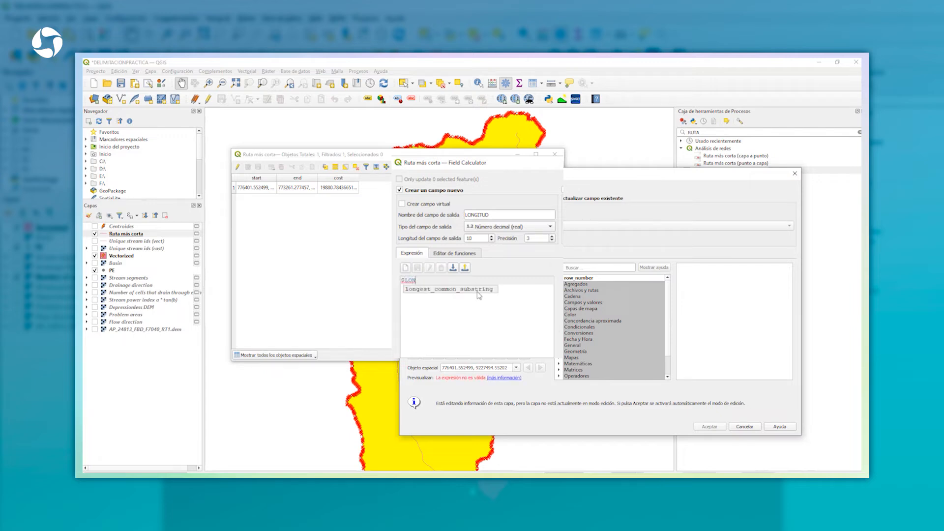
key("BackSpace")
key("BackSpace")
type("E")
double_click(417, 297)
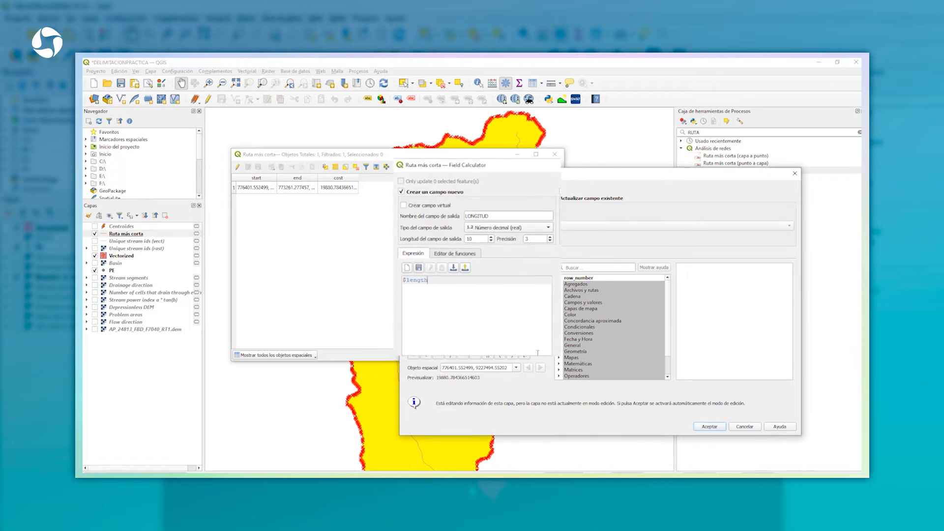
left_click(716, 428)
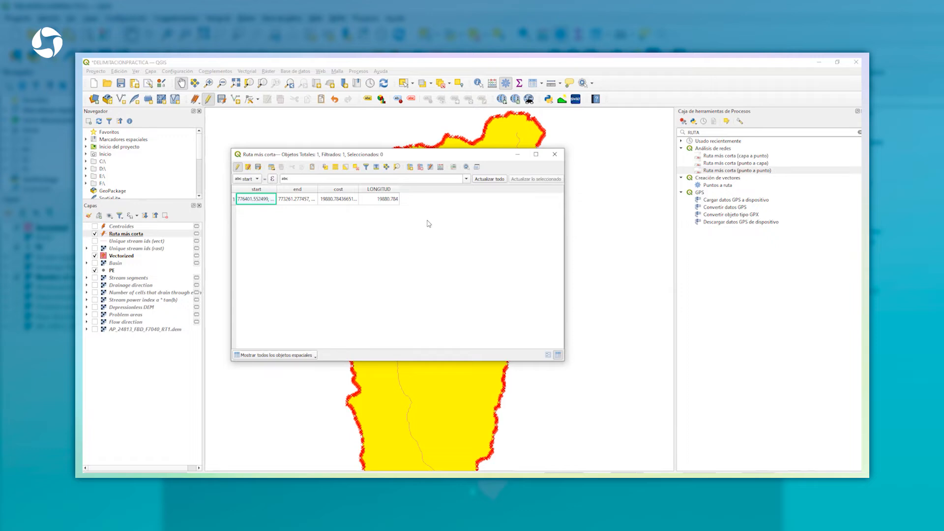
left_click(554, 154)
- Measure the basin's straight-line length in metres from its southern outlet to its northern tip
scroll(525, 239, "up", 2)
scroll(525, 238, "down", 3)
scroll(497, 256, "up", 3)
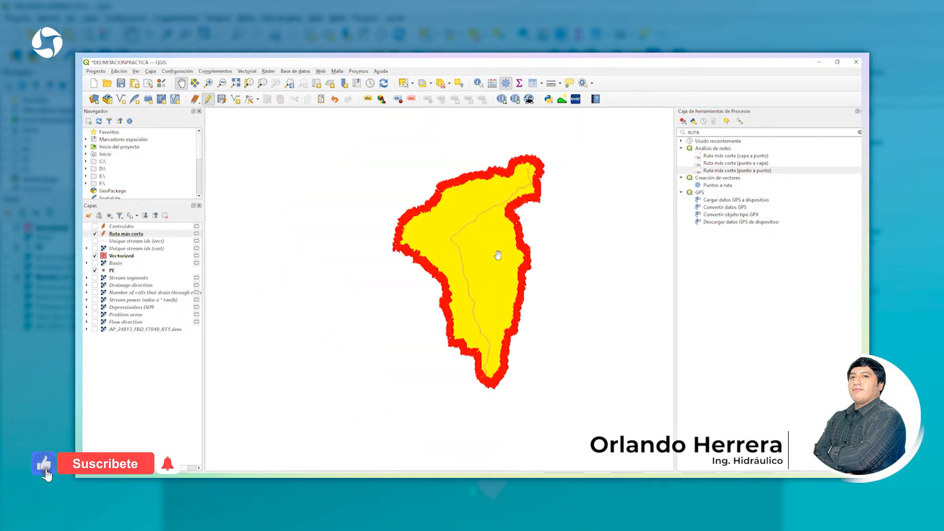
scroll(506, 255, "down", 3)
scroll(506, 255, "up", 1)
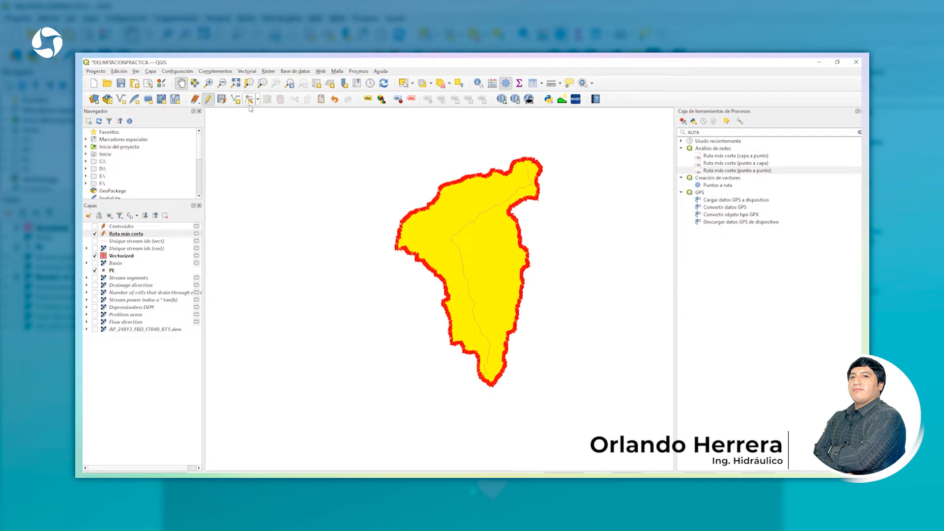
left_click(136, 72)
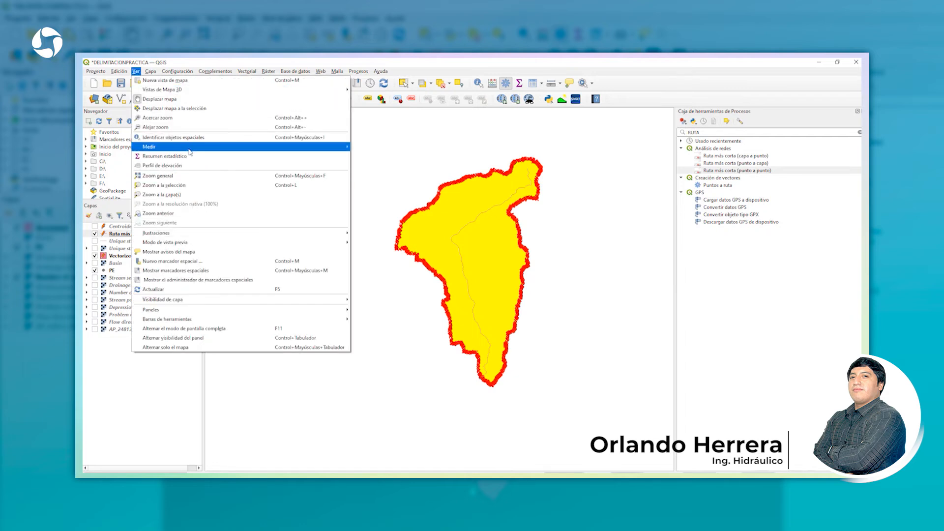
mouse_move(190, 152)
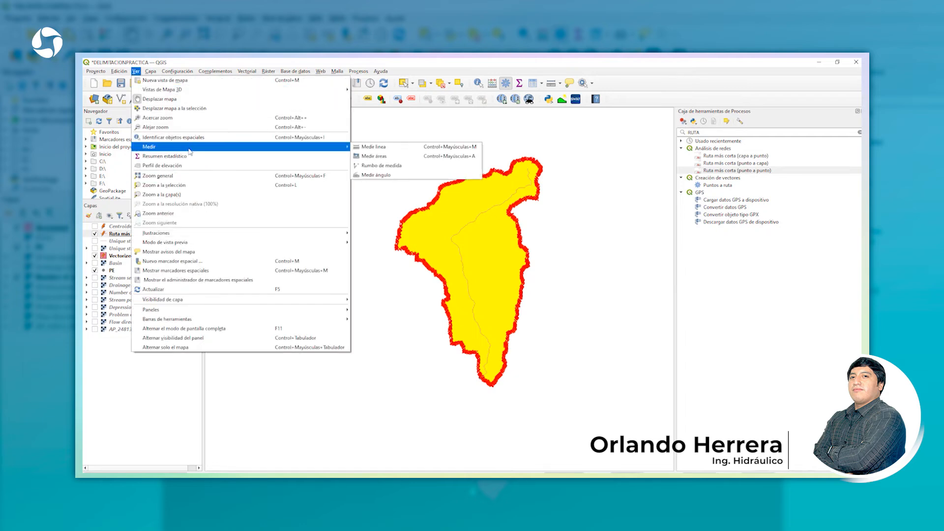
left_click(374, 147)
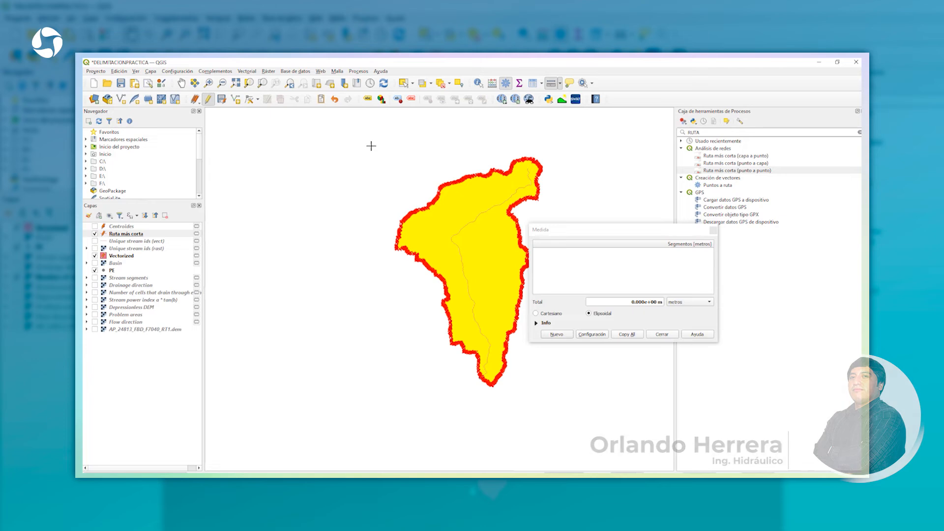
left_click(479, 377)
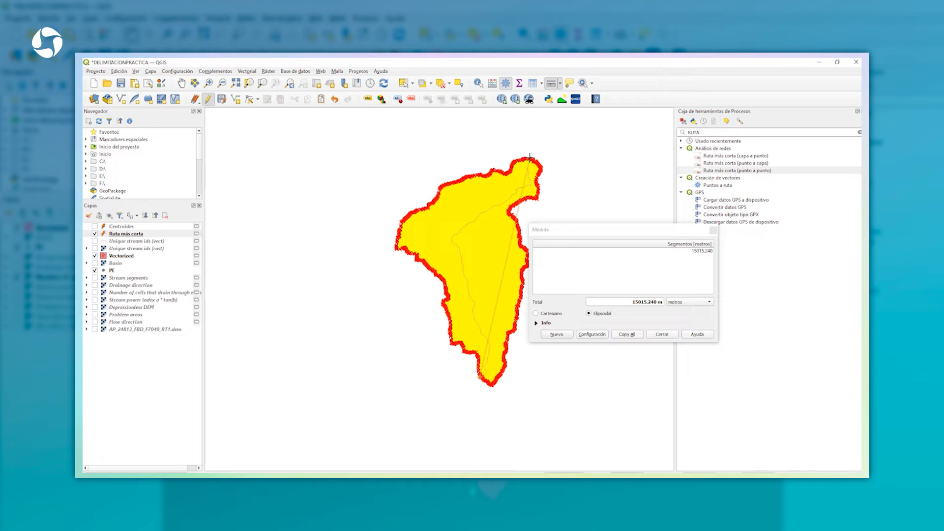
- Read the basin's straight-line length ending at its northern tip in kilometres and close the measurement
left_click(529, 157)
left_click(700, 251)
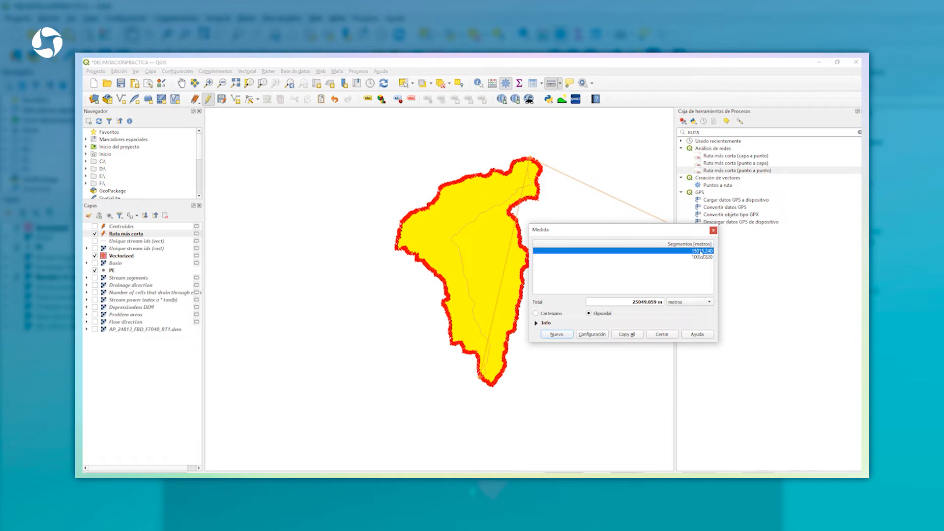
left_click(687, 302)
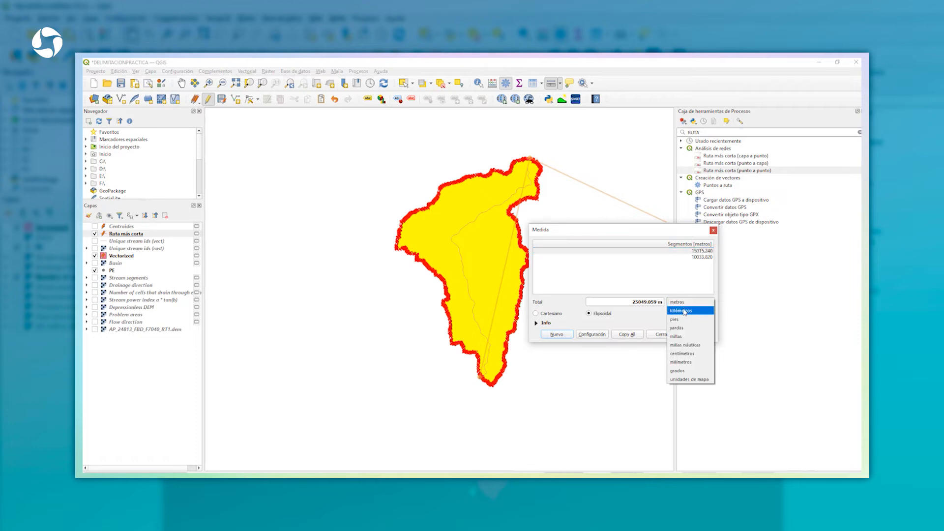
left_click(686, 311)
left_click(708, 252)
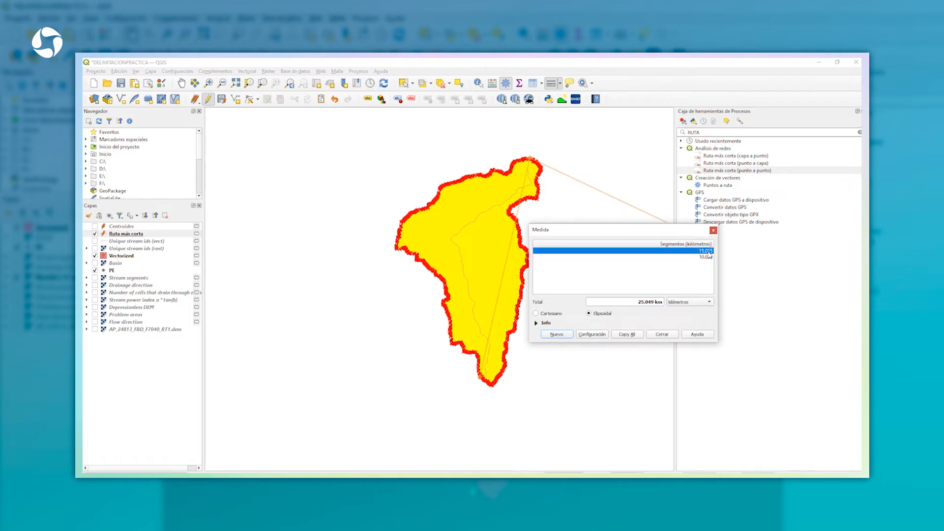
left_click(632, 338)
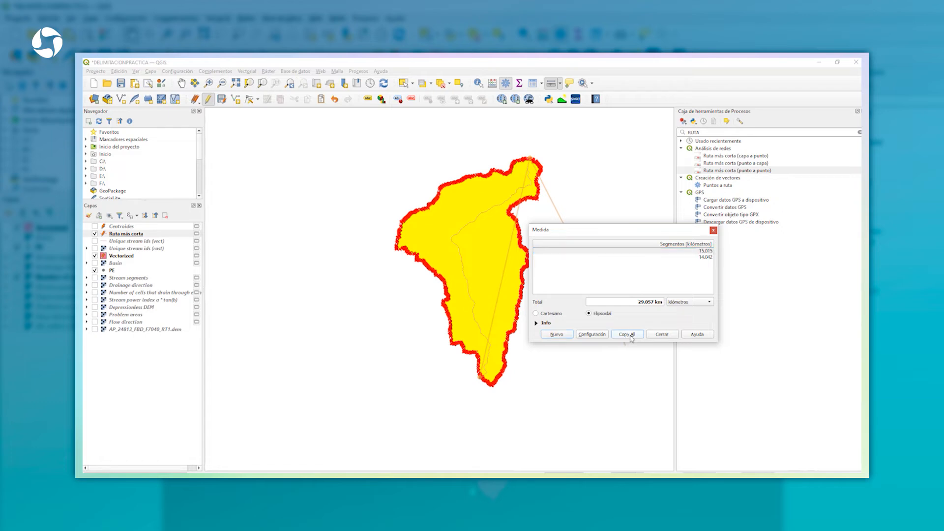
left_click(661, 336)
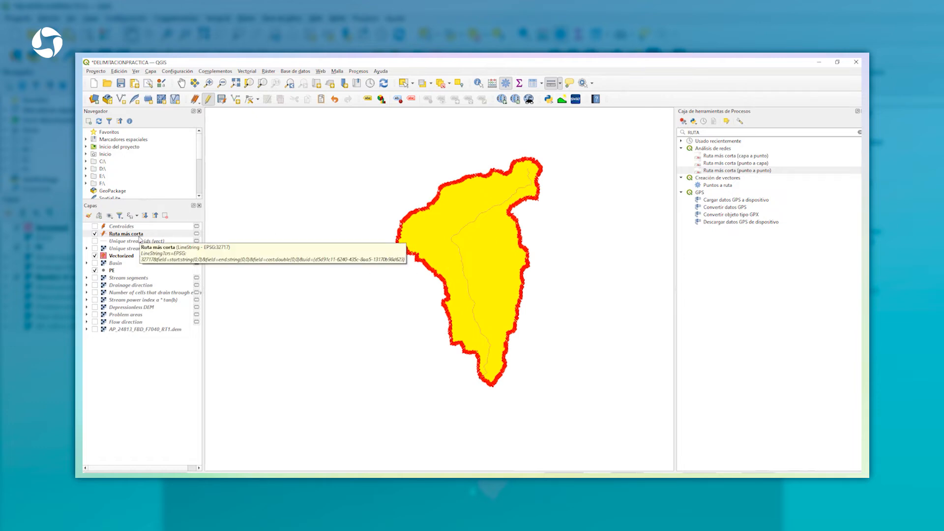
- In the Vectorized layer's attribute table, start a new calculated field named FACTORFORMA of type Número decimal (real)
left_click(120, 257)
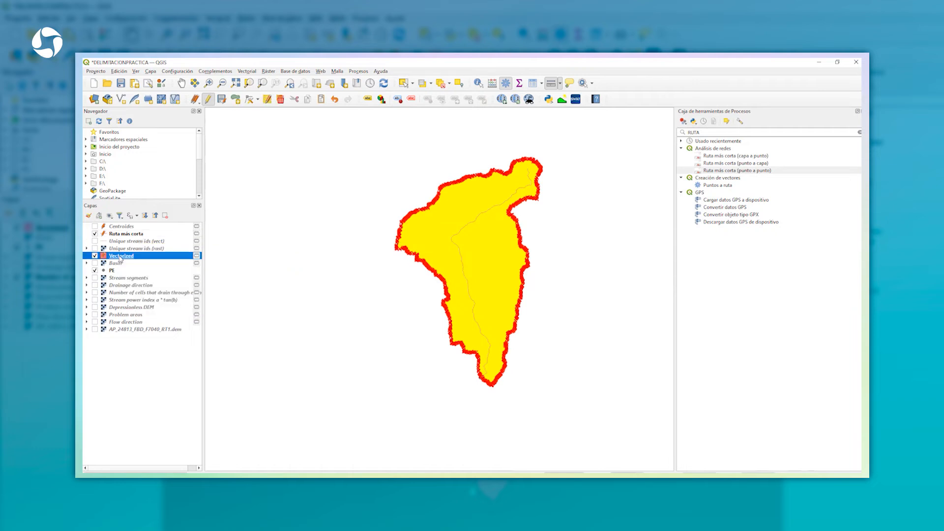
right_click(120, 258)
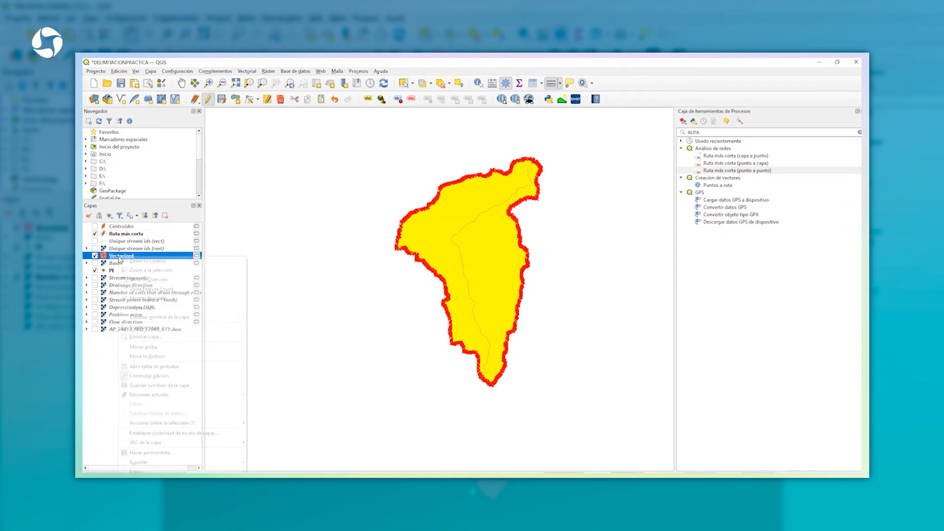
left_click(174, 368)
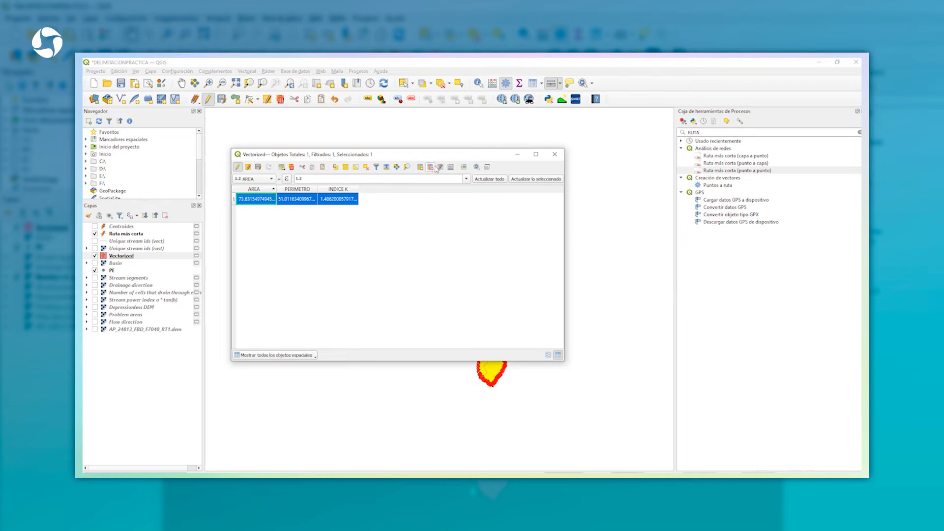
left_click(450, 167)
left_click(485, 222)
type("FACTORFORMA")
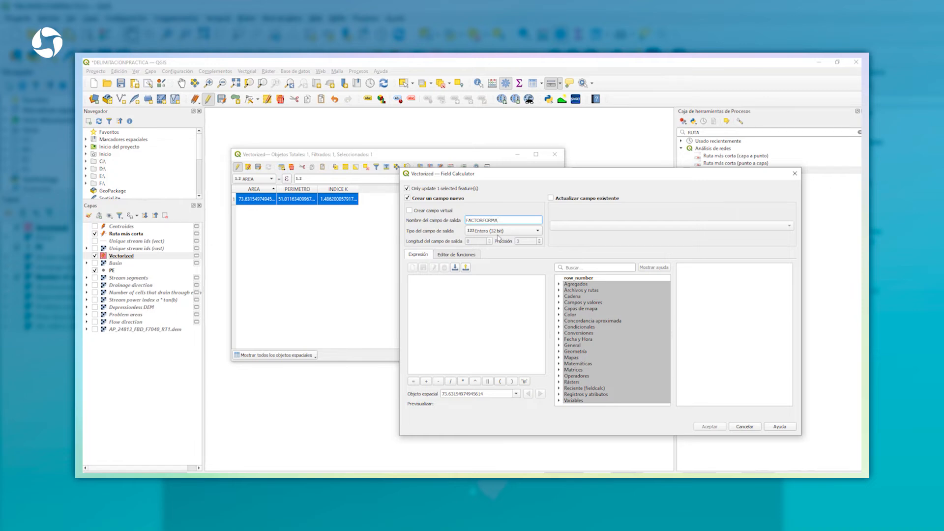
left_click(501, 231)
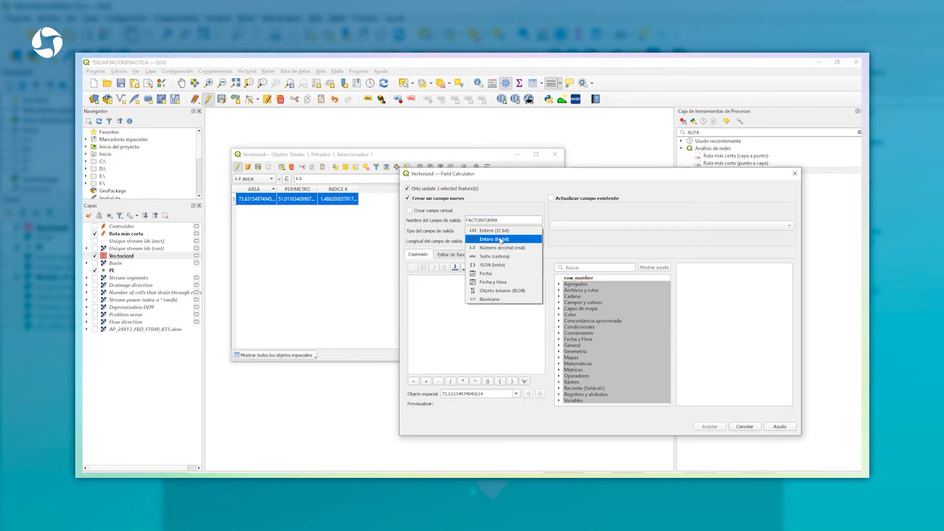
left_click(513, 253)
left_click(468, 284)
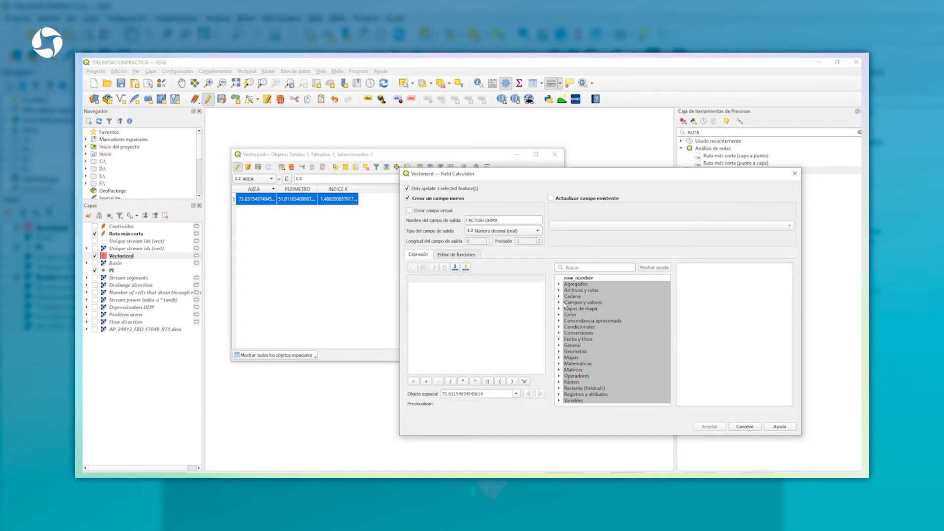
- Calculate the FACTORFORMA field with the expression "AREA" / ( 15.015 ^ 2 )
left_click(559, 302)
double_click(586, 315)
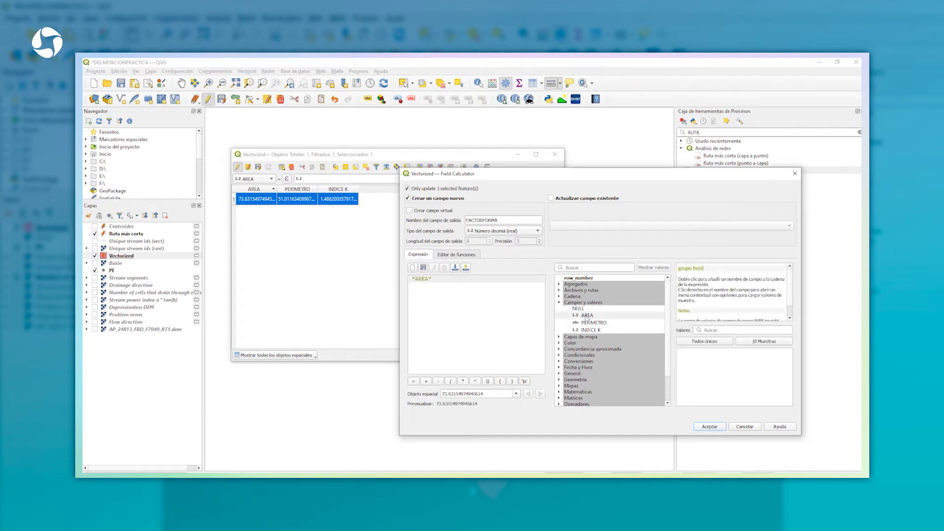
type("/")
left_click(501, 384)
type("15.015 14.042")
left_click(448, 274)
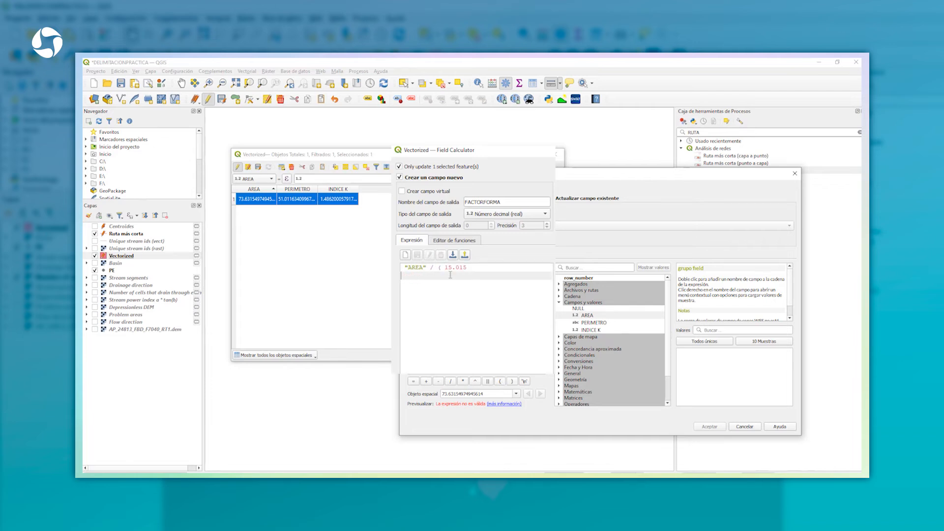
key("BackSpace")
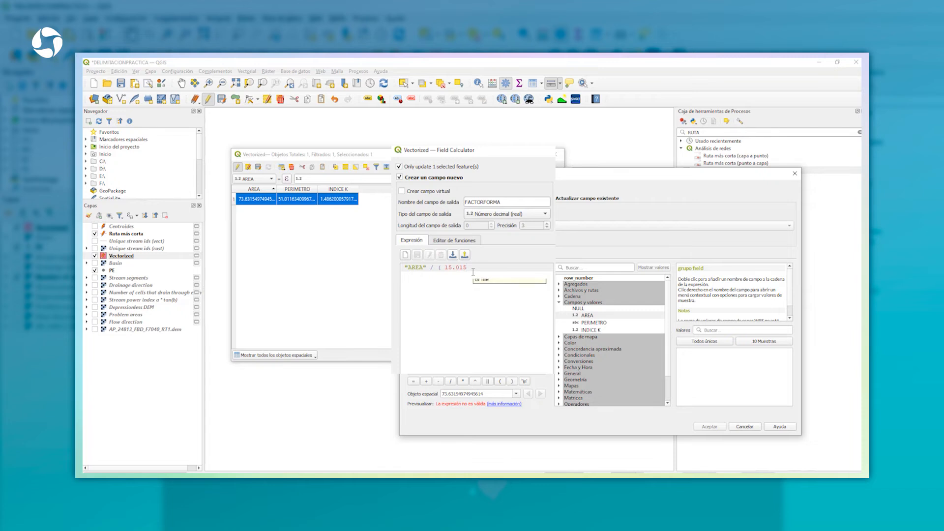
left_click(479, 384)
type("2")
left_click(511, 381)
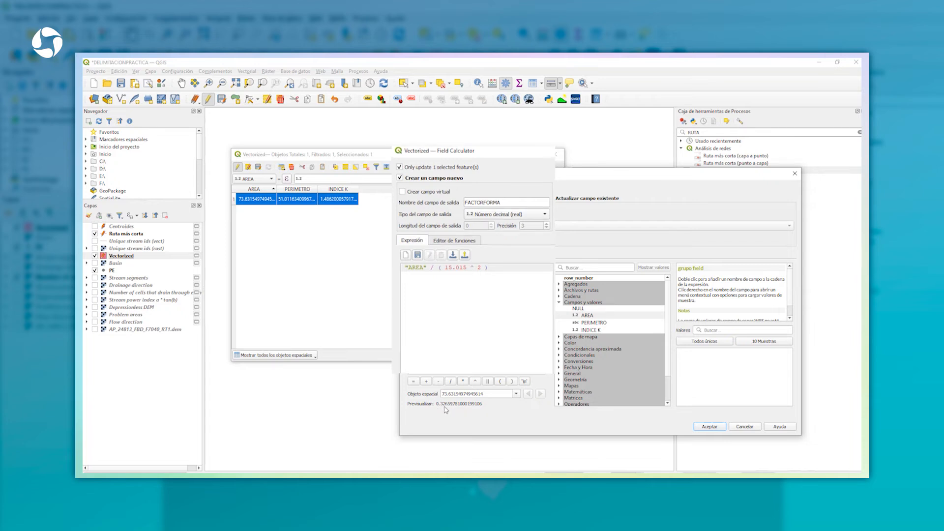
left_click(705, 426)
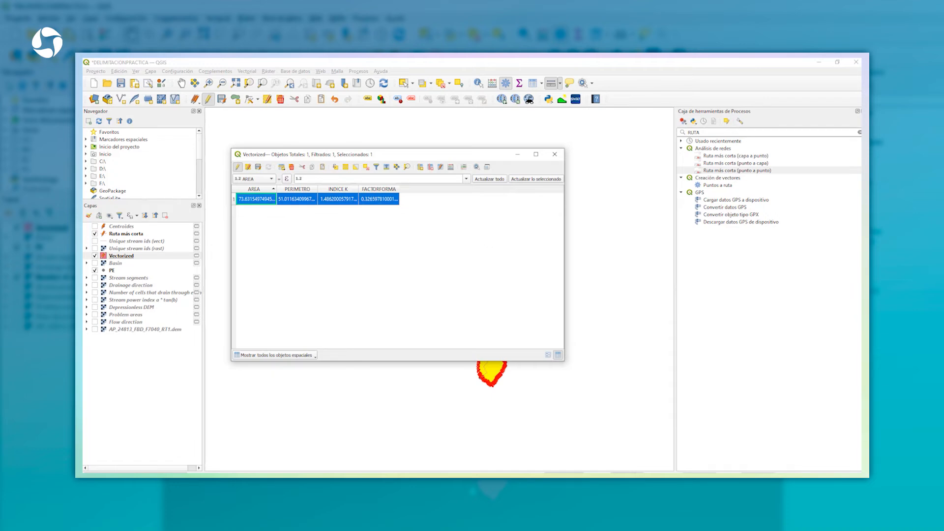
- Start a new calculated field named LMAYOR of type Número decimal (real) in the Vectorized attribute table
left_click(450, 166)
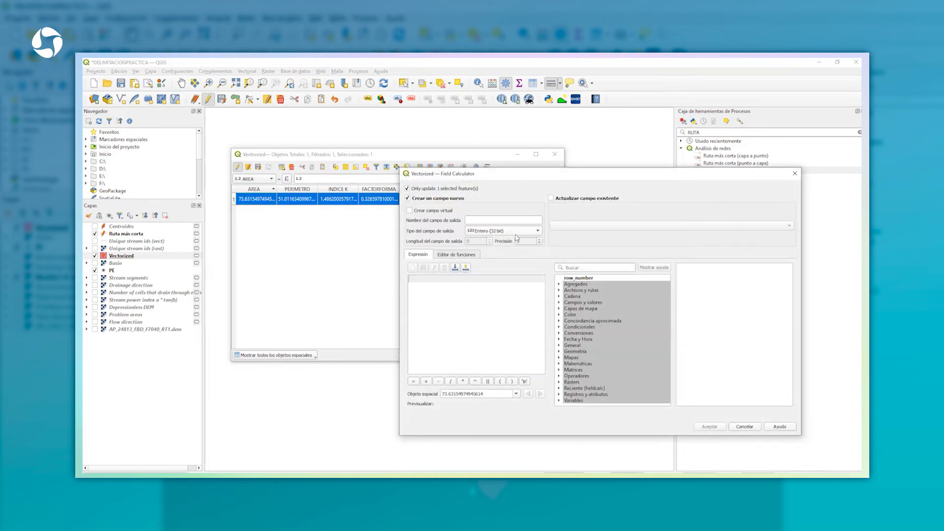
left_click(486, 219)
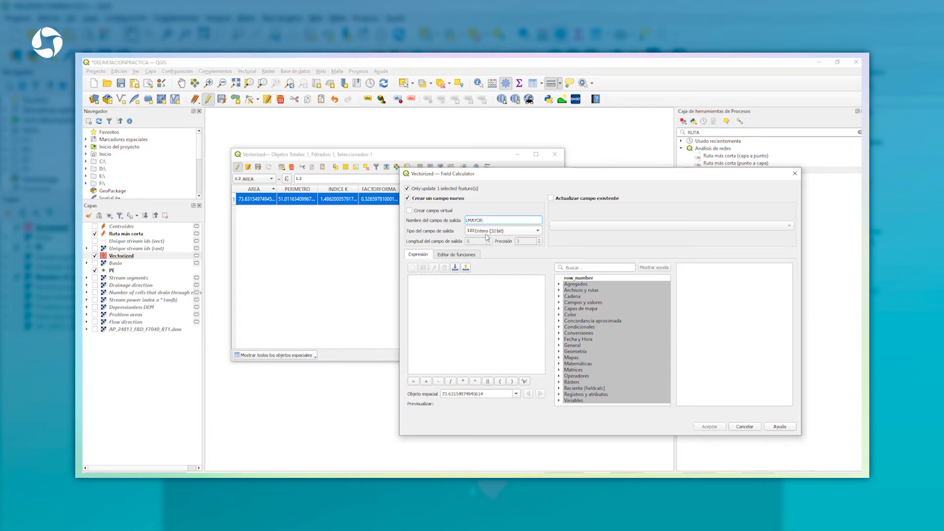
left_click(491, 231)
left_click(499, 254)
left_click(446, 295)
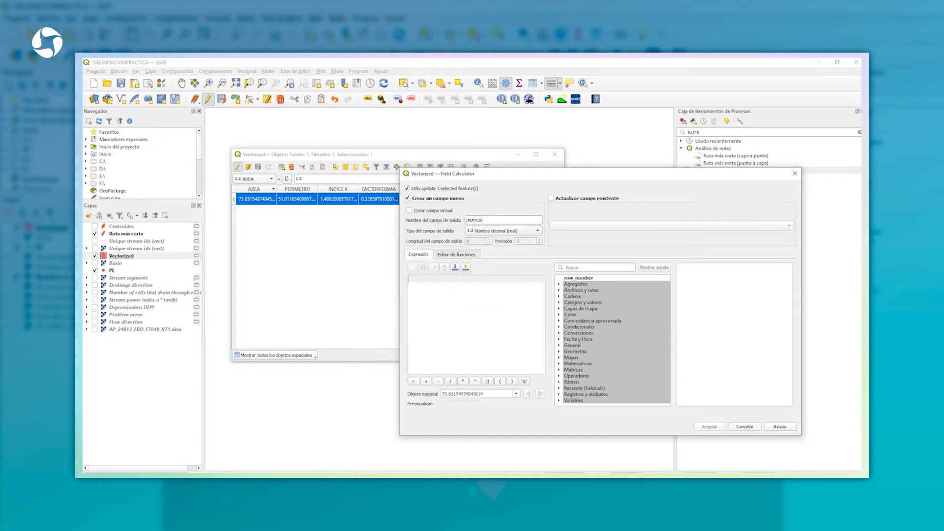
- Copy the rectangle's longer-side equation from slide 24 in PowerPoint and paste it as the LMAYOR expression in QGIS
key("alt+Tab")
left_click(424, 368)
left_click_drag(423, 369, 281, 341)
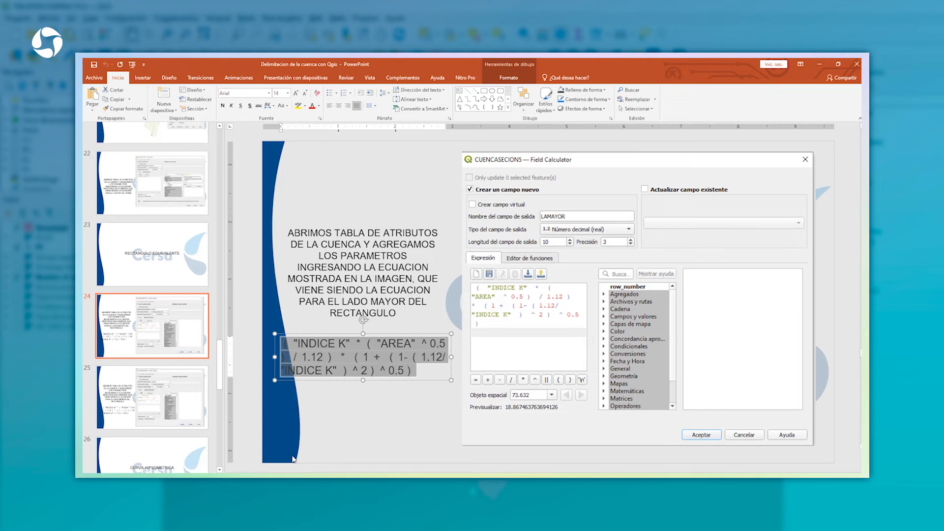
left_click(212, 476)
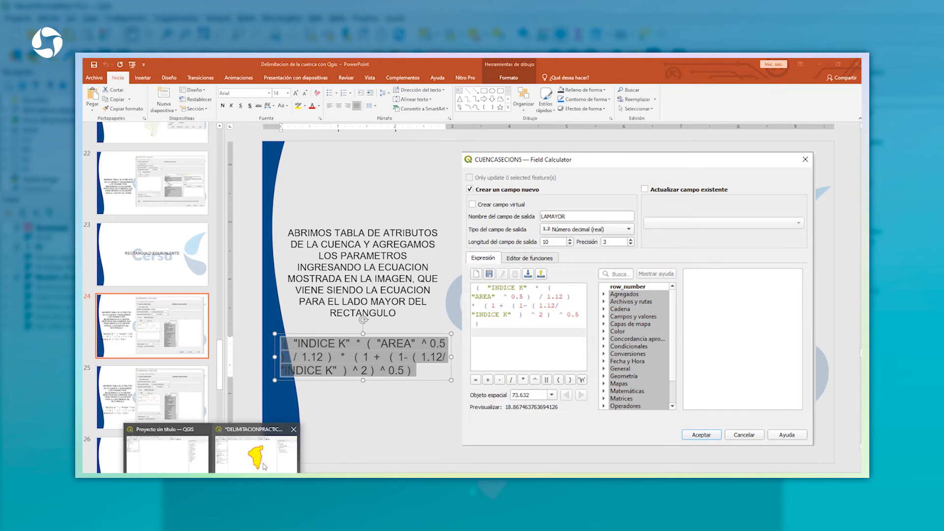
left_click(265, 465)
left_click(468, 290)
type("(  \"INDICE K\"  *  (  \"AREA\"  ^ 0.5 )  / 1.12 )  *  ( 1 +  ( 1- ( 1.12/ \"INDICE K\"  )  ^ 2 )  ^ 0.5 )")
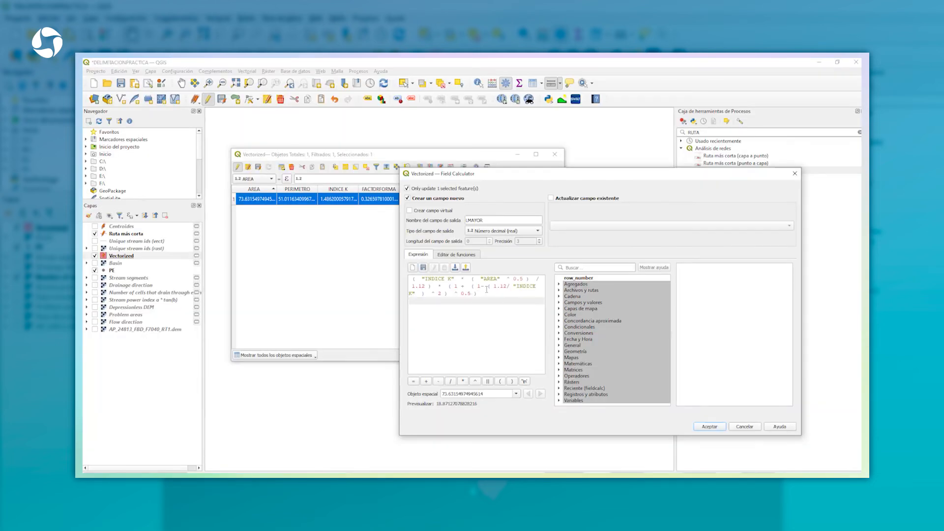
- Change the minus before ( 1.12/ "INDICE K" ) to a plus, copy the full expression, and create the LMAYOR field
left_click(487, 287)
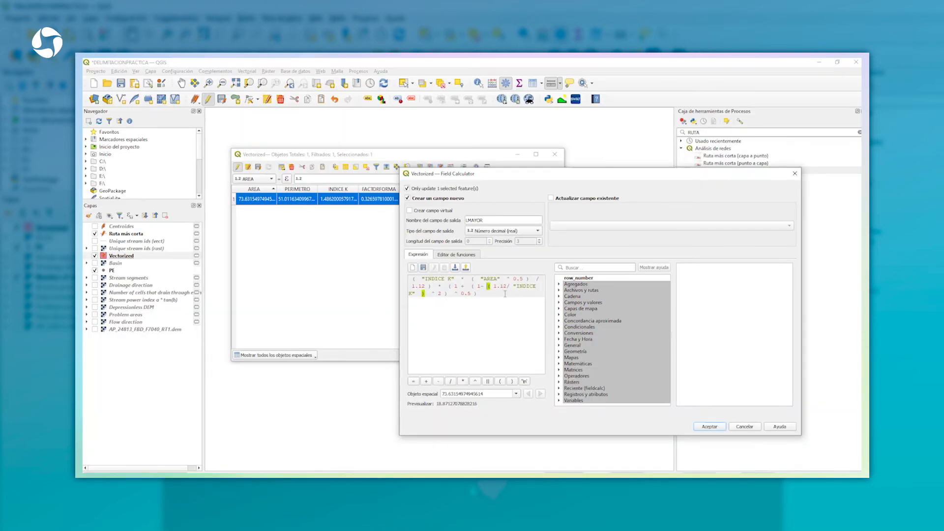
key("BackSpace")
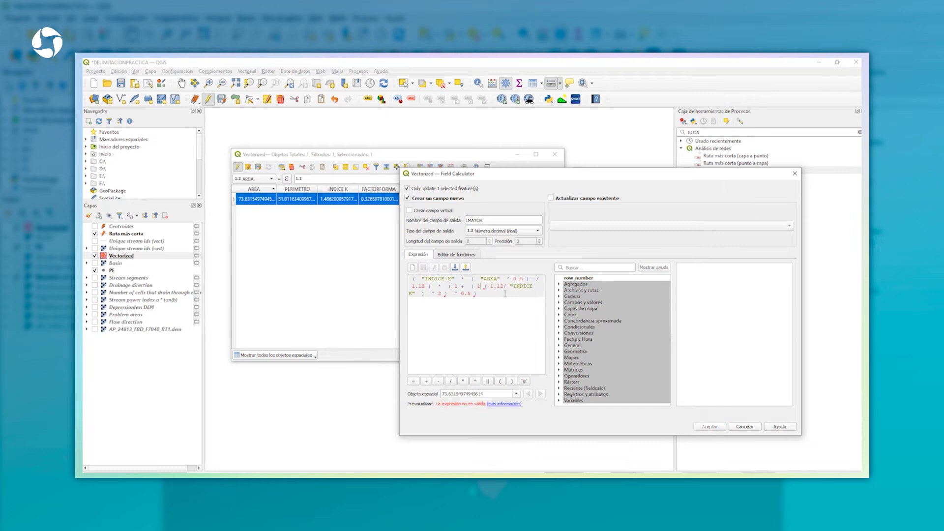
type("+")
left_click_drag(494, 297, 410, 278)
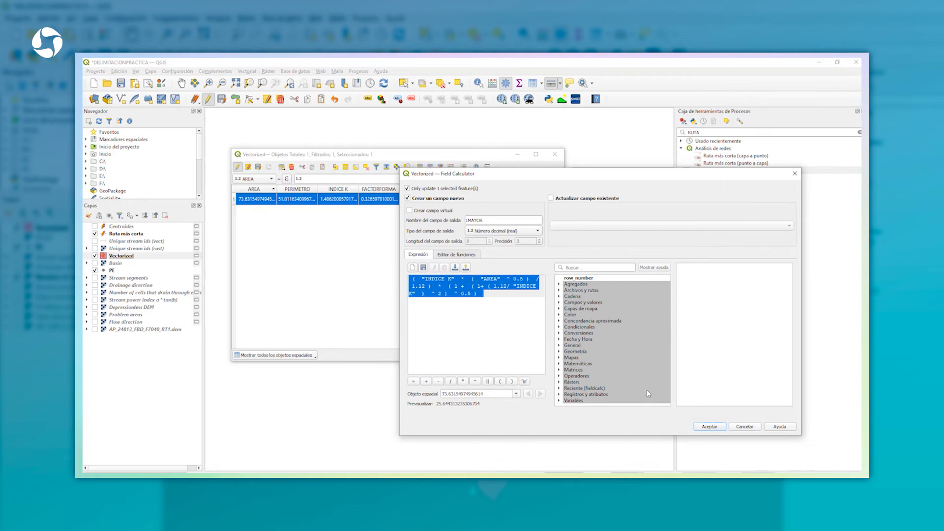
left_click(715, 426)
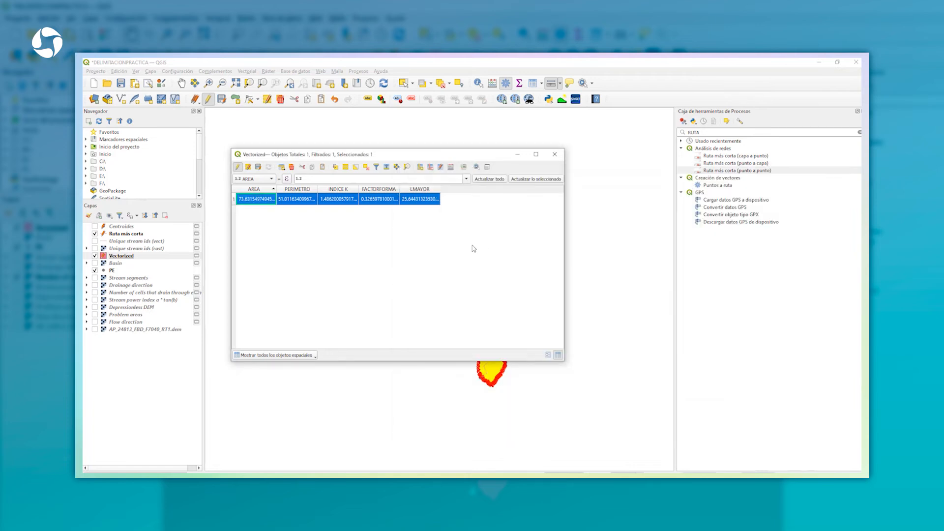
- Start another calculated field in the Vectorized table, named LMENOR and of type Número decimal (real)
left_click(451, 167)
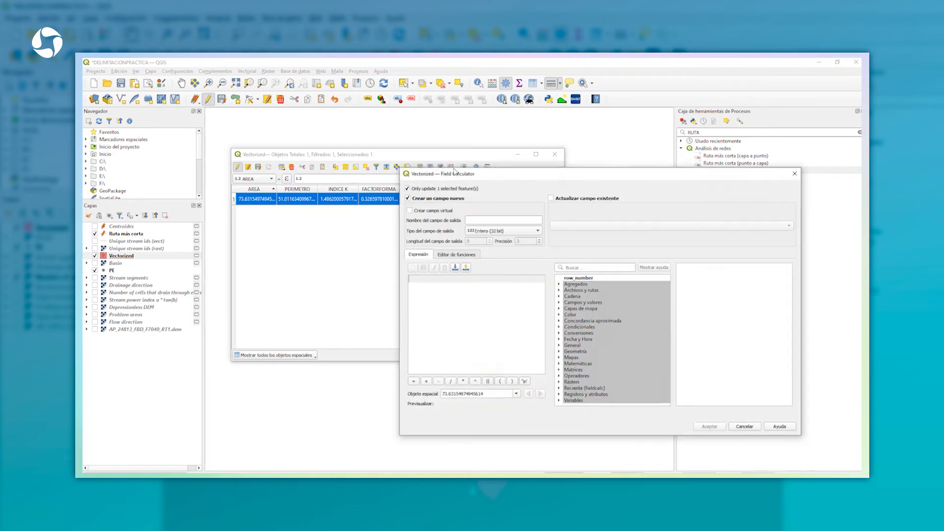
left_click(486, 223)
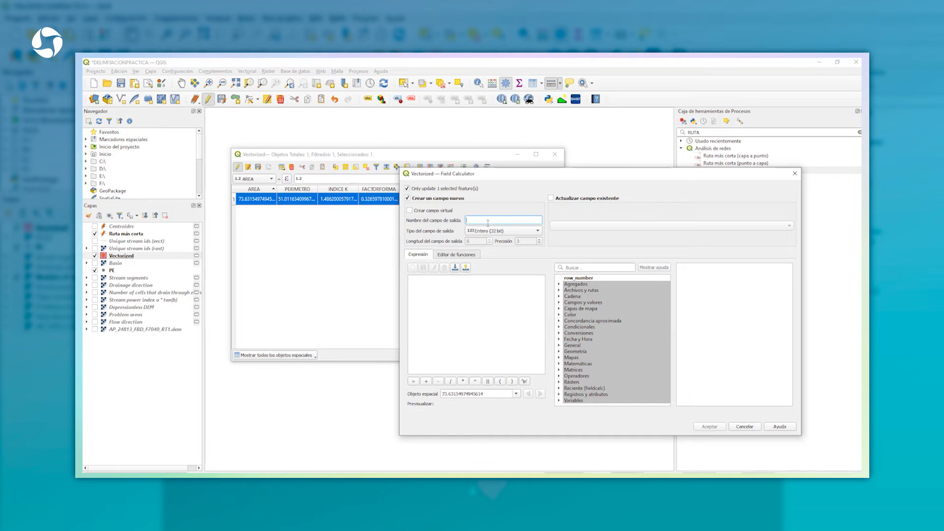
type("LMENOR")
left_click(491, 231)
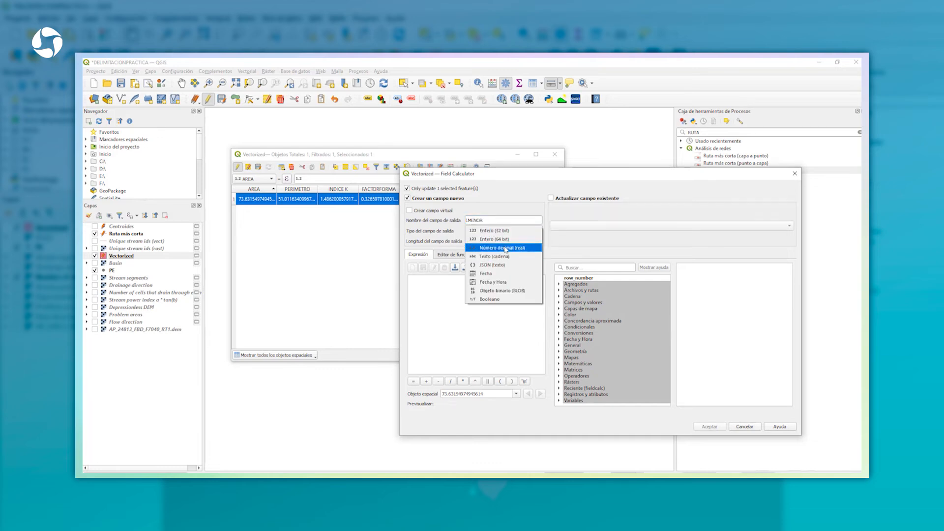
left_click(506, 247)
- Paste the copied expression for LMENOR, change the plus before ( 1.12/ "INDICE K" ) to a minus, create the field and close the table
left_click(467, 288)
type("( \"INDICE K\" * ( \"AREA\" ^ 0.5 ) / 1.12 ) * ( 1 + ( 1+ ( 1.12/ \"INDICE K\" ) ^ 2 ) ^ 0.5 )")
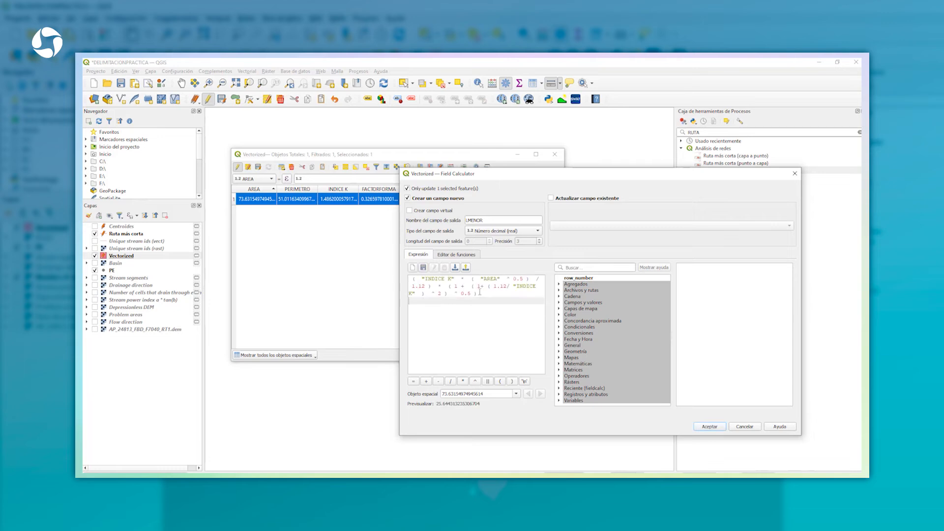
left_click(484, 288)
key("BackSpace")
type("-")
left_click(714, 427)
left_click(460, 241)
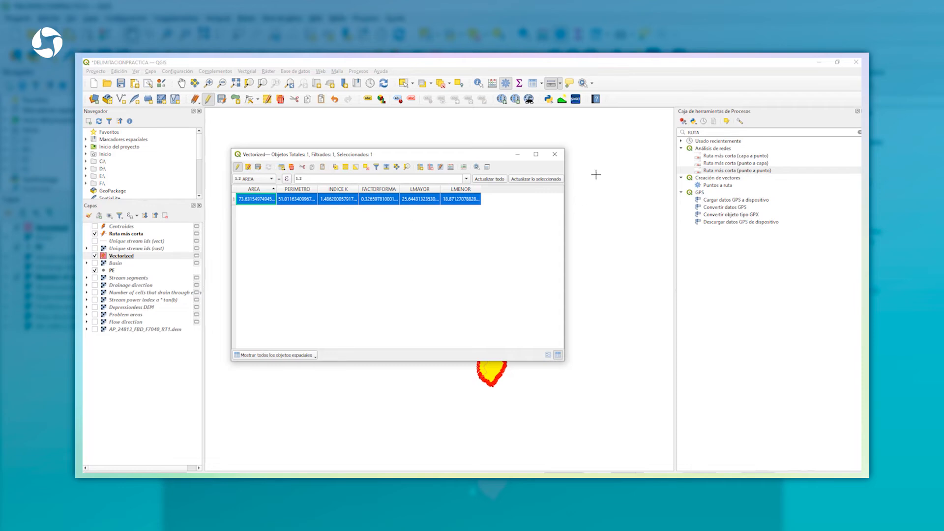
left_click(554, 154)
- Try to end editing of the Vectorized layer from its attribute table and save the changes, closing the table and the stray measurement
right_click(128, 258)
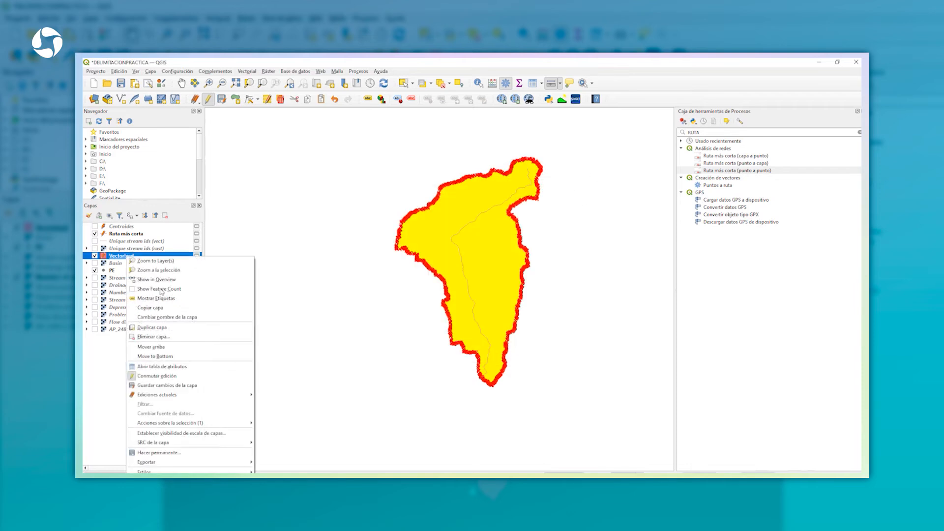
left_click(167, 367)
left_click(238, 168)
left_click(458, 280)
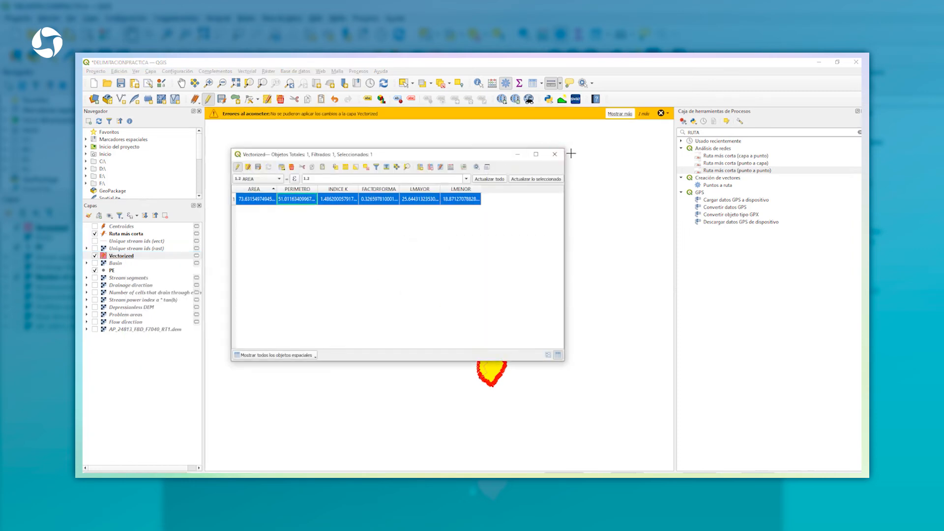
left_click(555, 154)
left_click(392, 184)
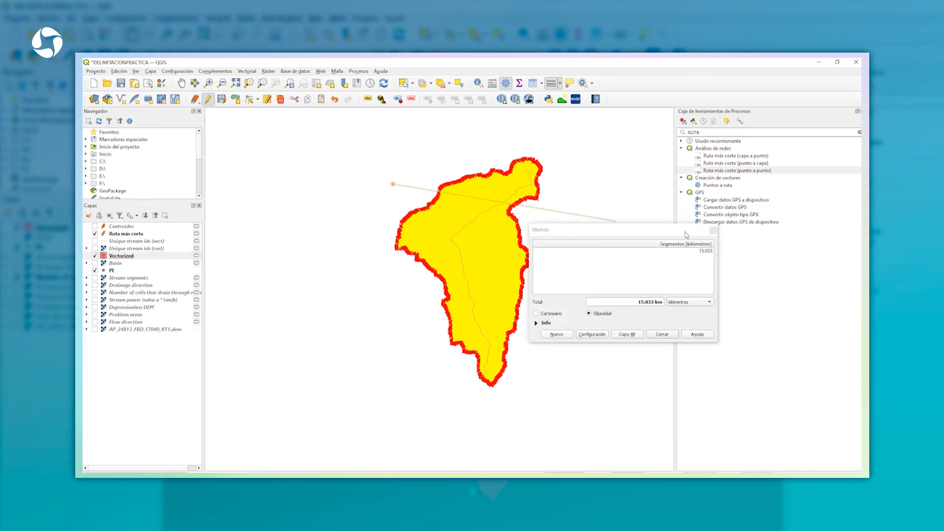
left_click(674, 337)
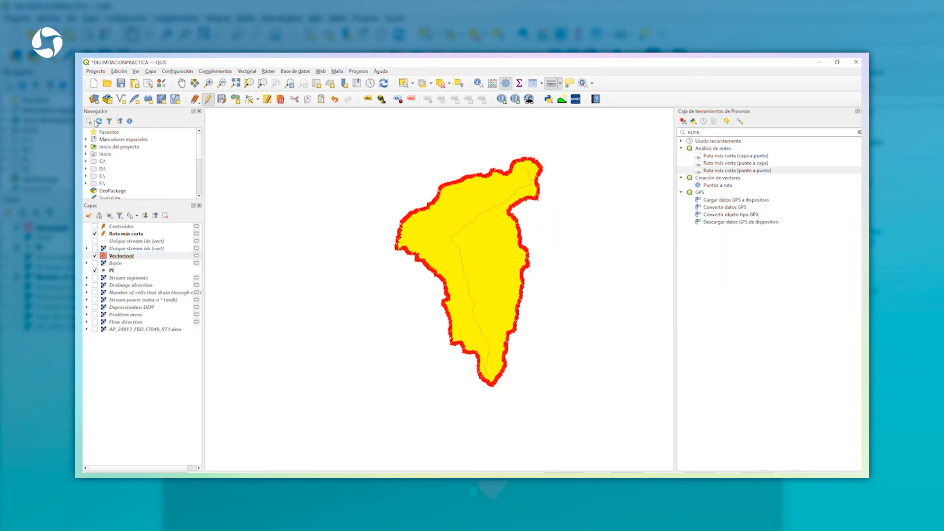
- Search the processing toolbox for CURVAS in place of the earlier search and open the Curvas hipsométricas tool
left_click(181, 83)
left_click(682, 149)
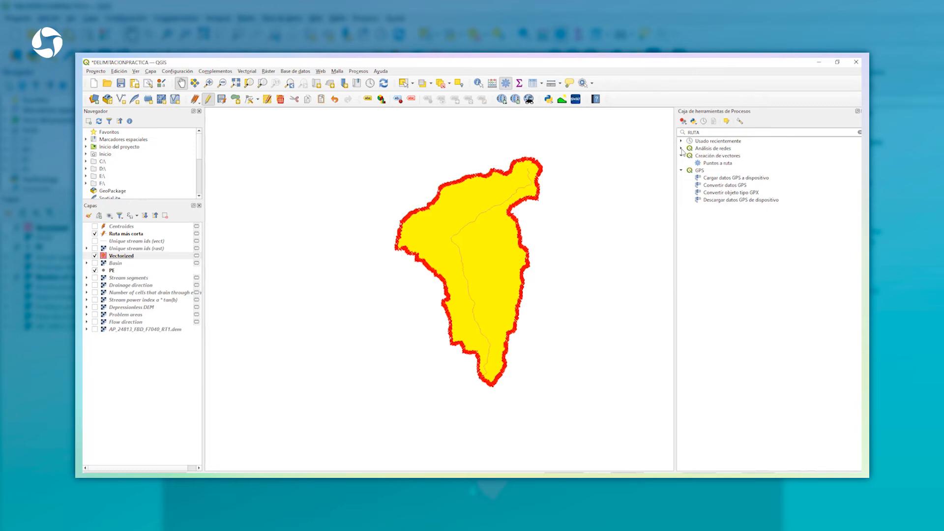
left_click(724, 130)
key("BackSpace")
key("BackSpace")
key("BackSpace")
key("BackSpace")
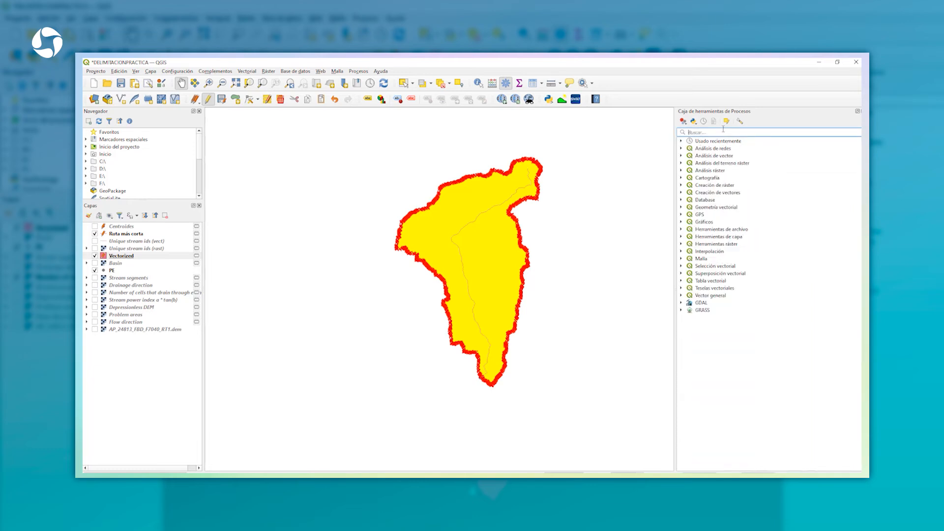
type("CURVAS")
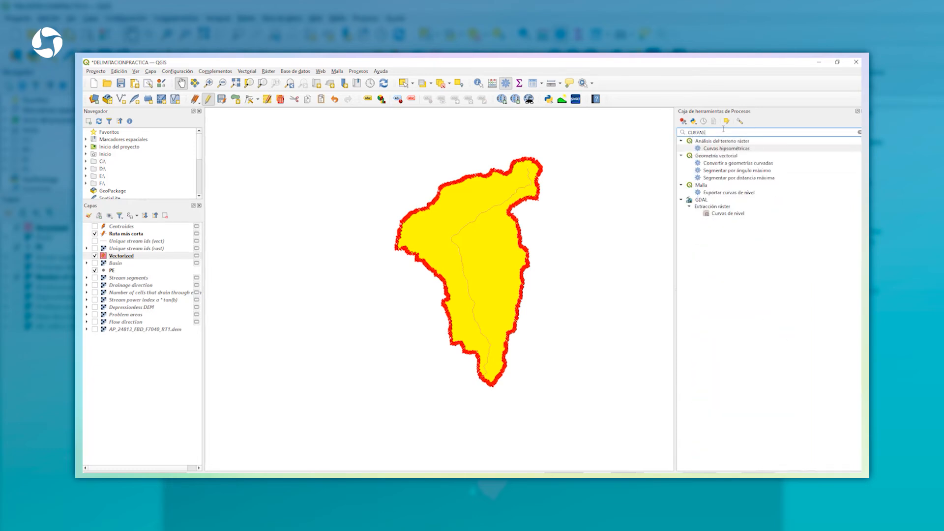
double_click(746, 148)
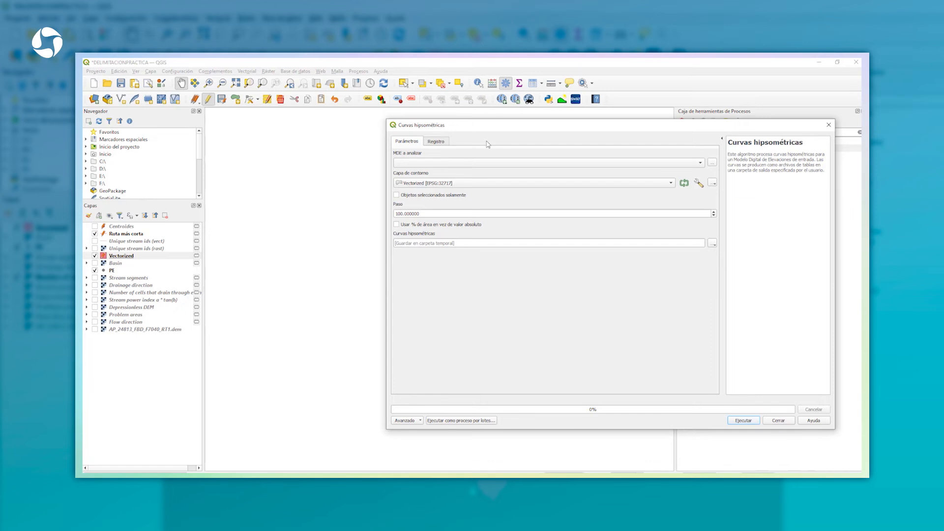
- Run Curvas hipsométricas on AP_24813_FBD_F7040_RT1.dem with Vectorized as the boundary layer and a step of 100, and close the dialog
left_click_drag(491, 128, 550, 142)
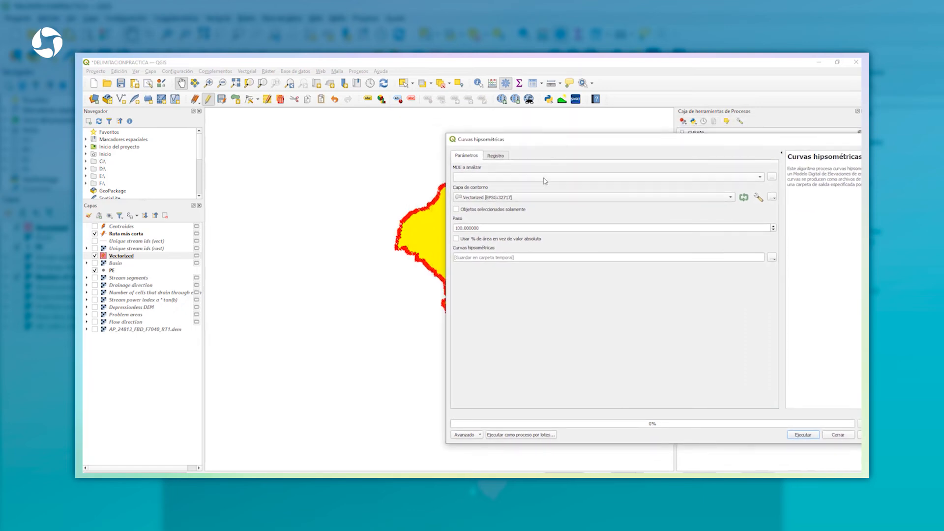
left_click(545, 178)
left_click(529, 180)
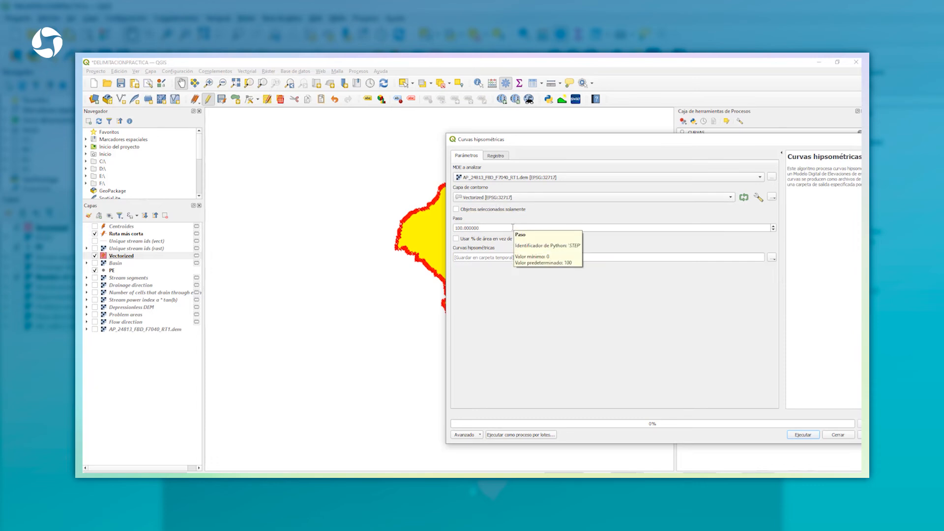
left_click(795, 436)
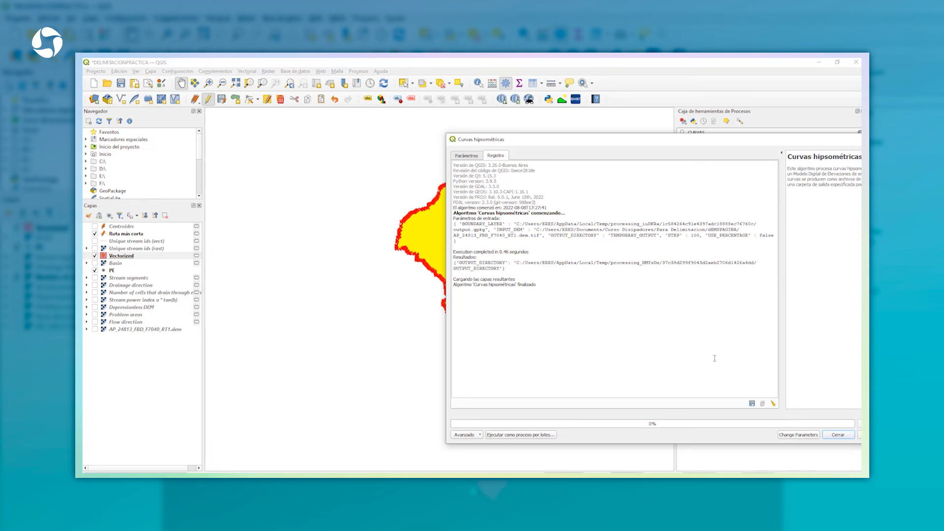
left_click(843, 436)
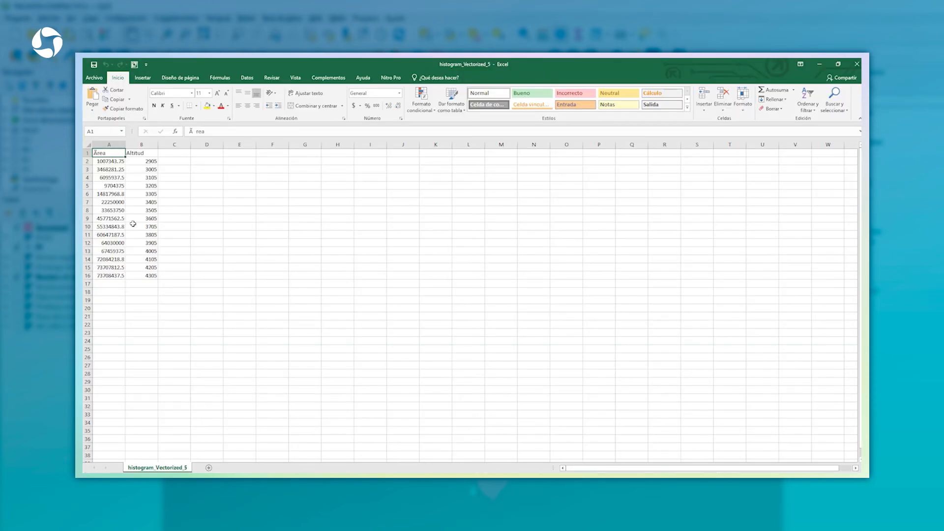
- Switch to Excel and look over the Área and Altitud columns of the histogram_Vectorized_5 table
left_click_drag(153, 177, 209, 330)
left_click(356, 288)
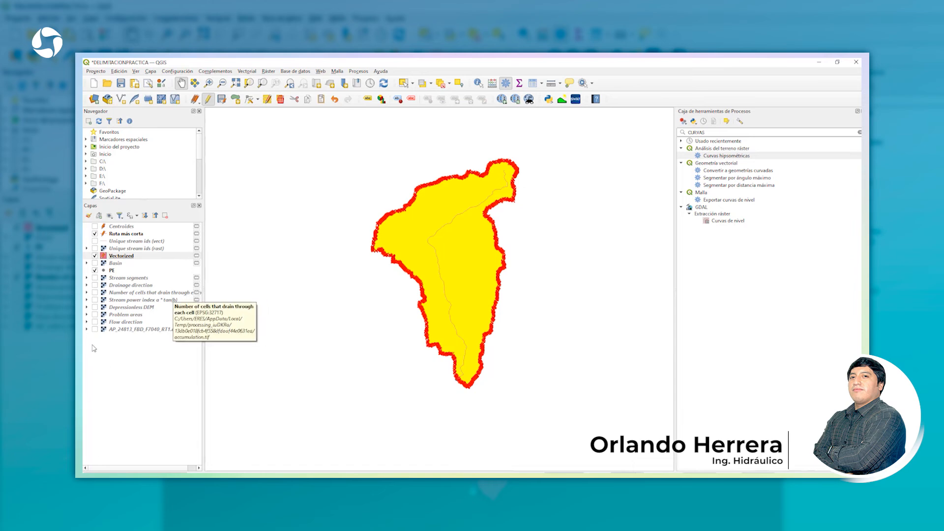
- Examine the band statistics in the AP_24813_FBD_F7040_RT1.dem layer's properties and close them without changes
right_click(127, 331)
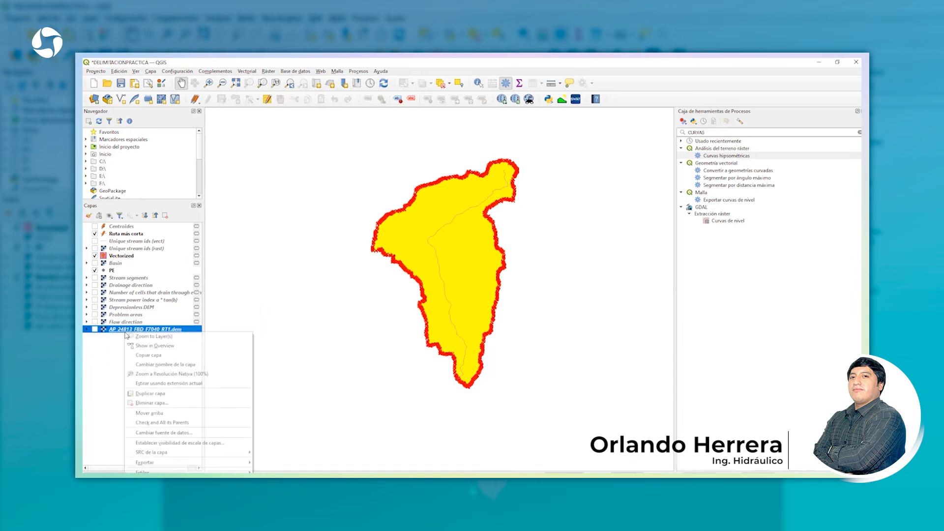
left_click(167, 463)
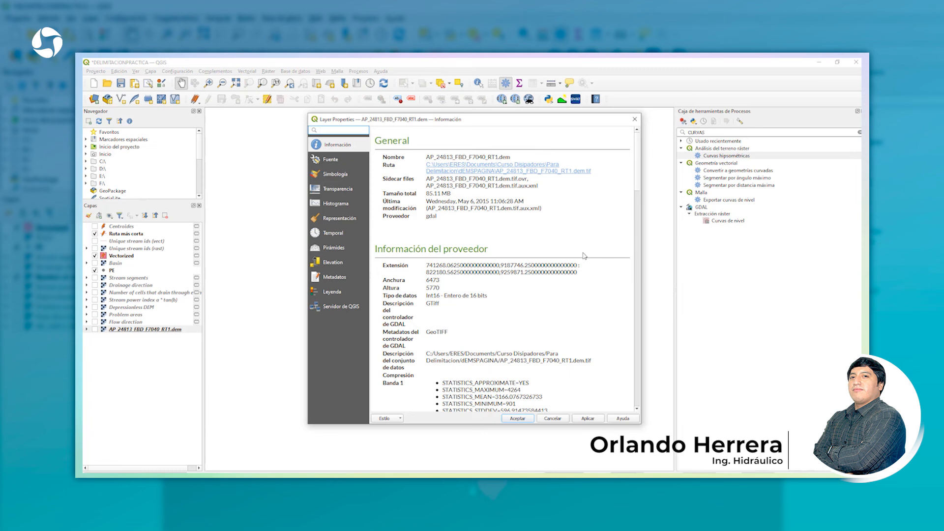
scroll(569, 296, "down", 2)
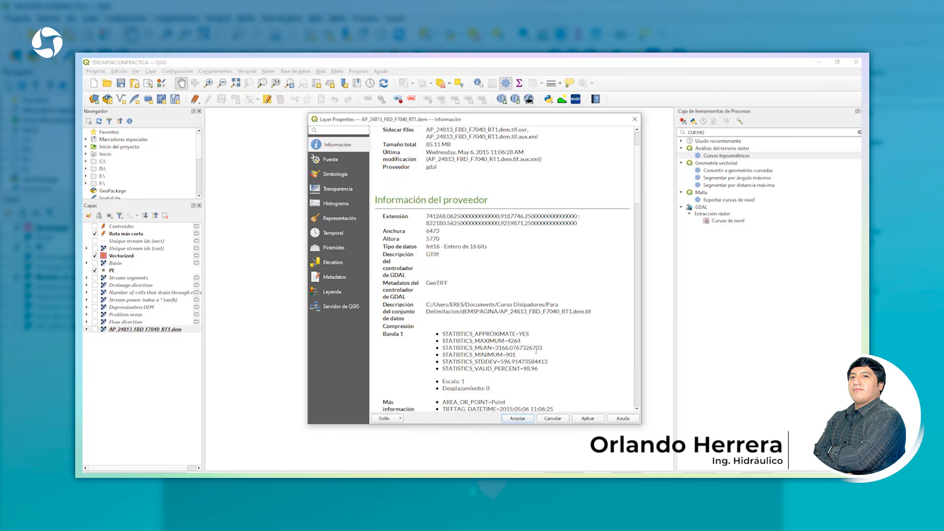
left_click(552, 420)
- Review the general information in the Vectorized layer's properties and close them without changes
left_click(128, 256)
right_click(128, 256)
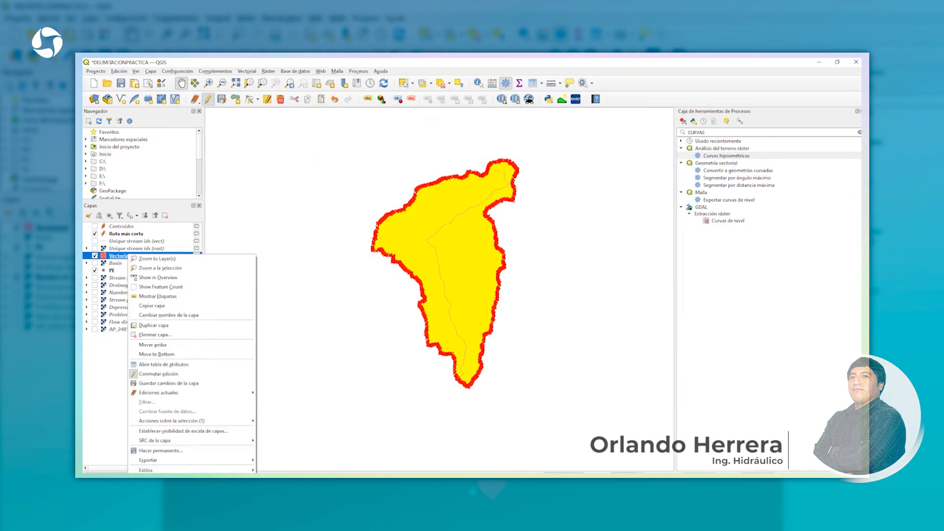
left_click(481, 303)
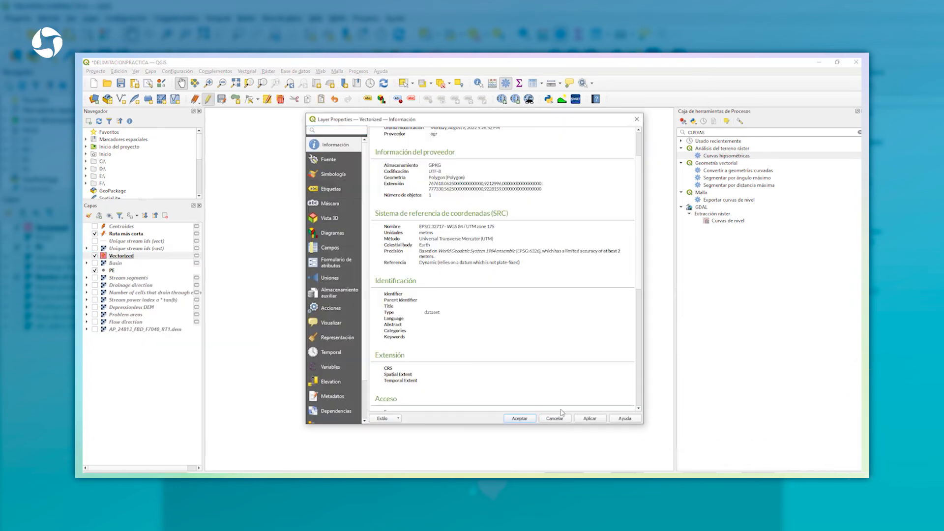
left_click(553, 420)
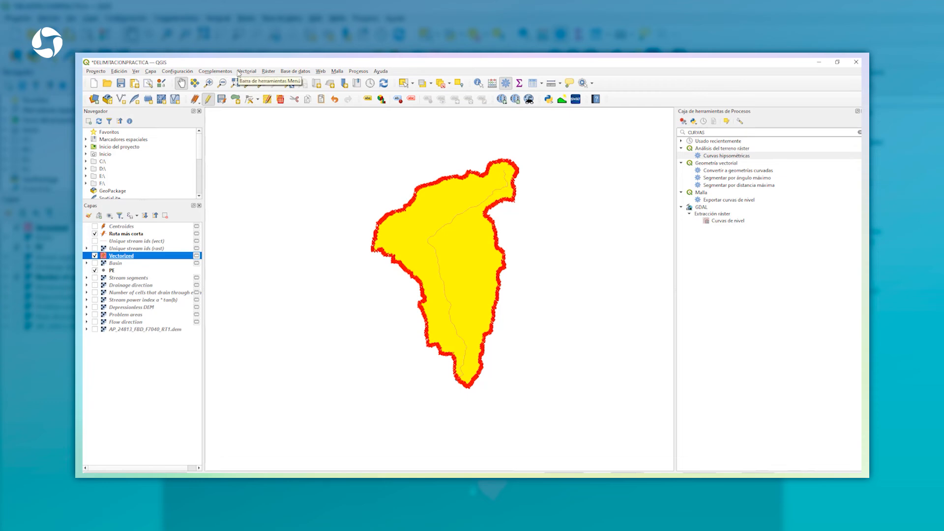
- Activate Identify Features and query the Vectorized basin at the lower end of the main channel
left_click(136, 71)
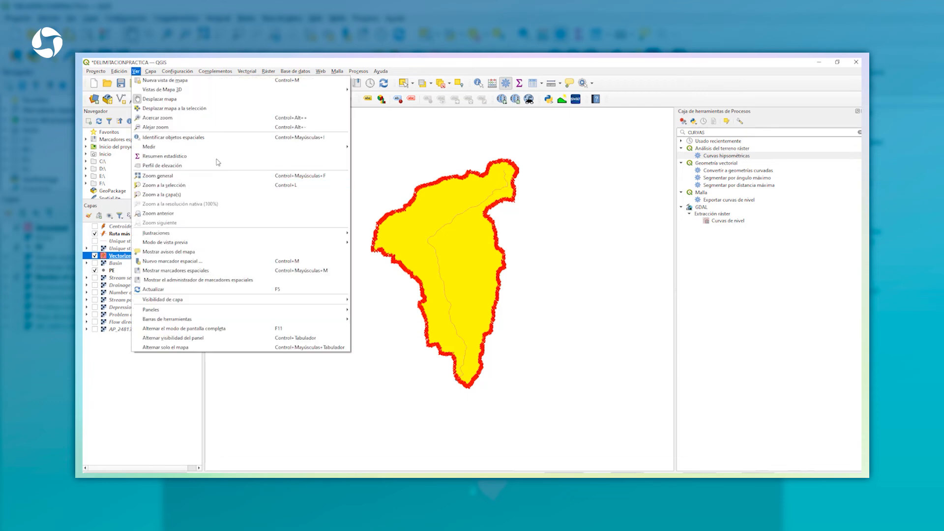
left_click(205, 138)
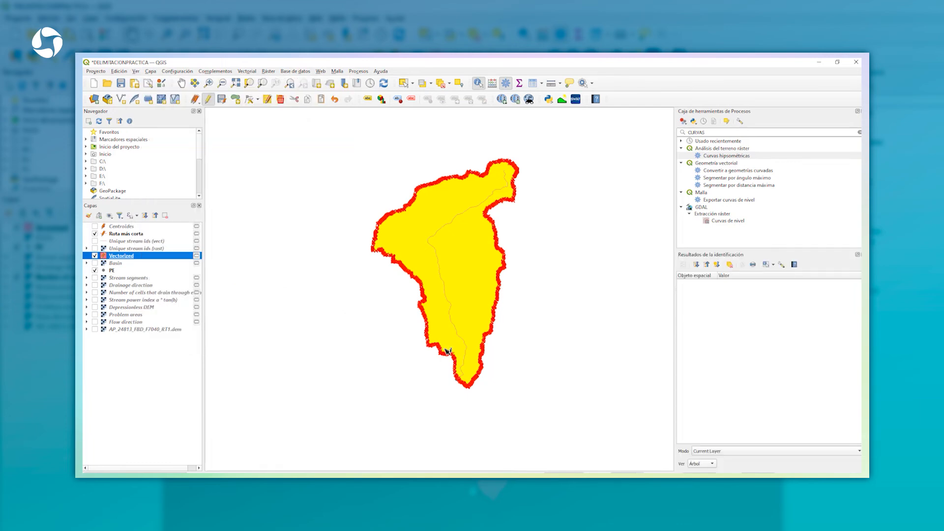
scroll(436, 350, "down", 2)
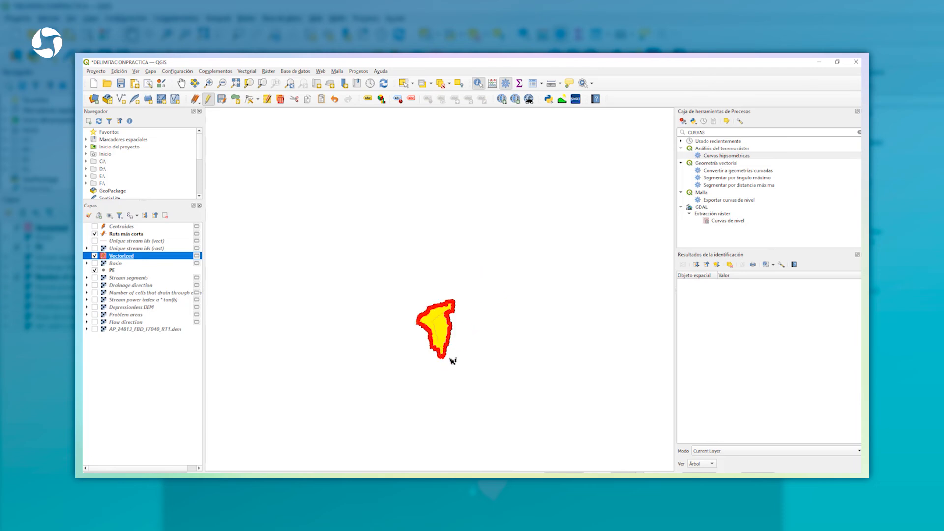
scroll(442, 359, "up", 4)
scroll(532, 274, "up", 2)
left_click_drag(523, 249, 425, 296)
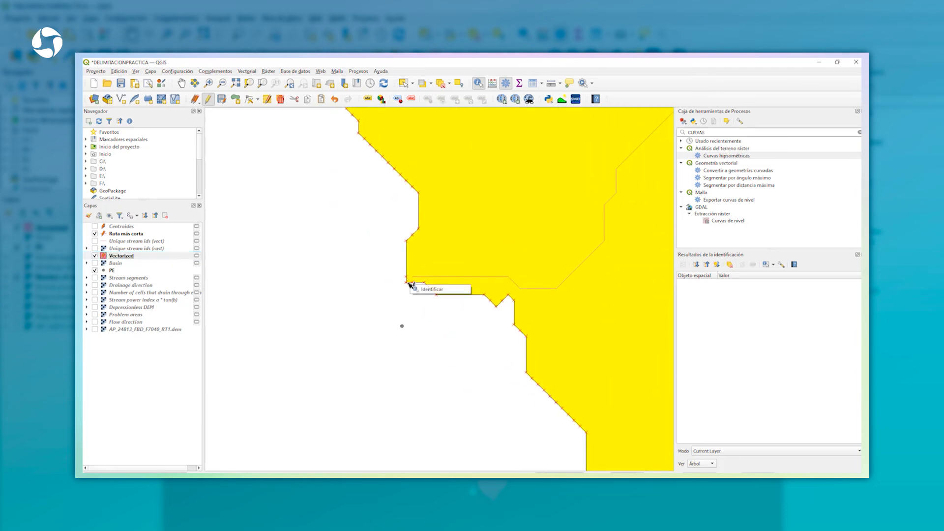
left_click(411, 284)
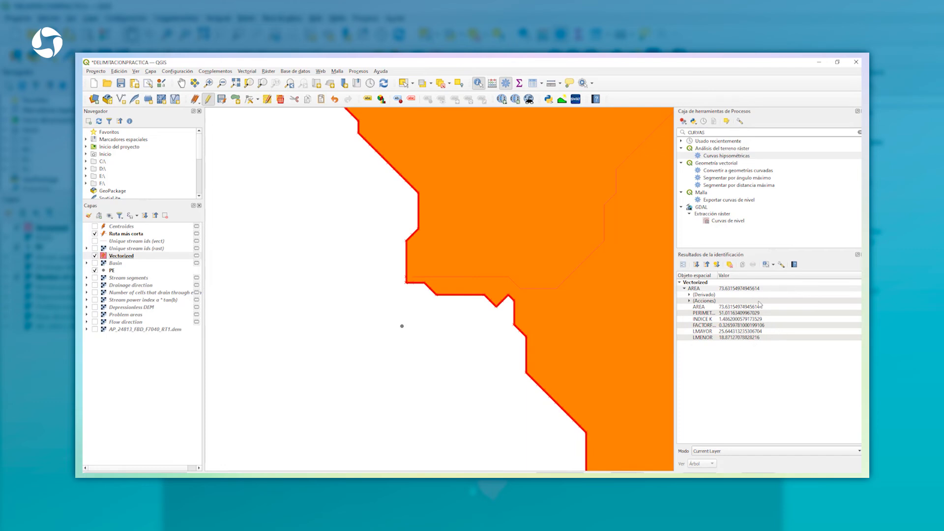
left_click(408, 284)
- Hide the Vectorized layer, show AP_24813_FBD_F7040_RT1.dem and identify the DEM elevation at the channel's lower end
left_click(95, 256)
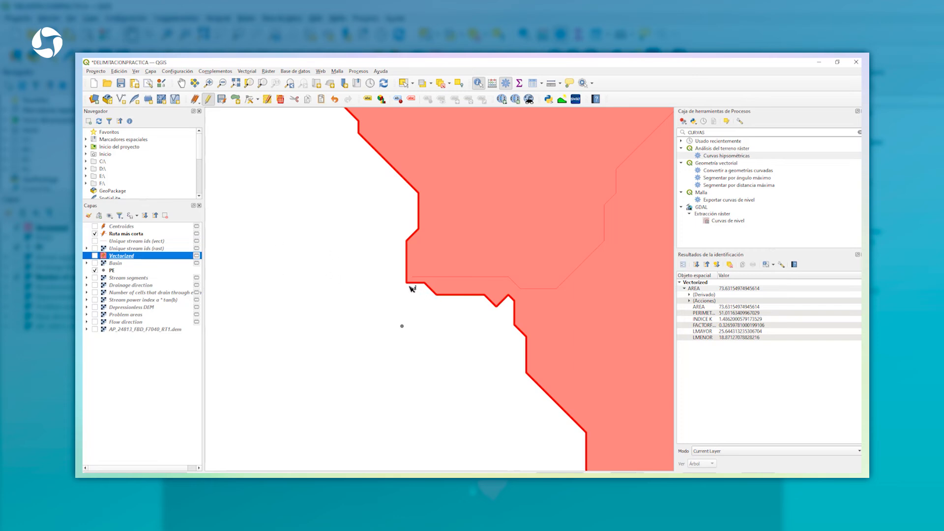
left_click(95, 329)
right_click(410, 284)
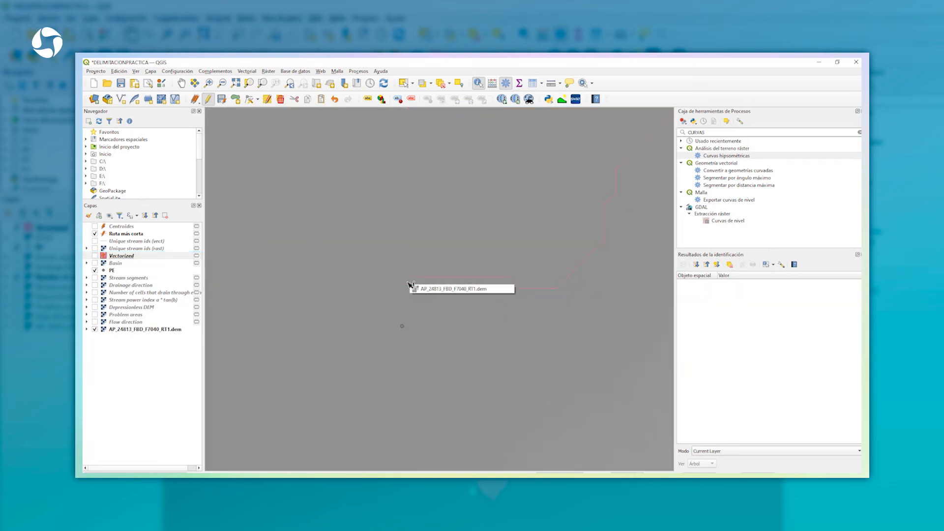
left_click(431, 289)
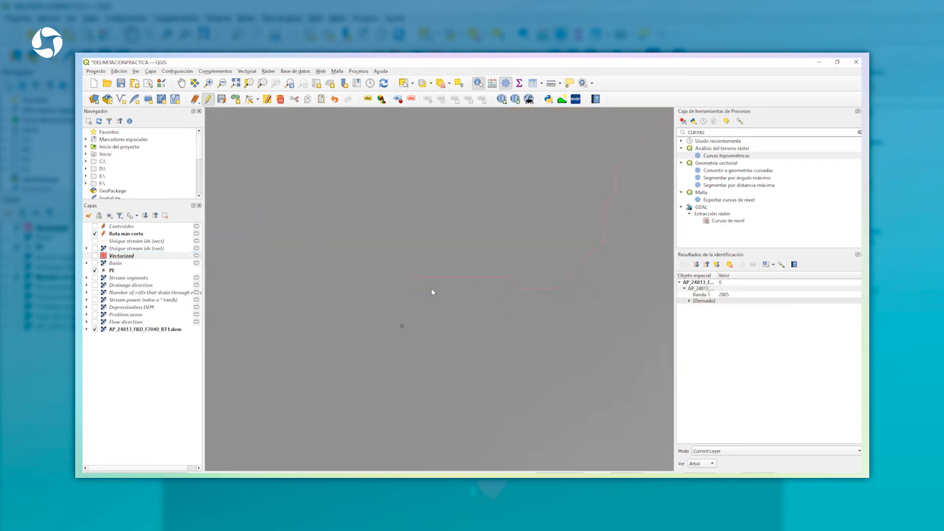
- Copy the identified Banda 1 elevation and record 2805 in a Notepad file
left_click(727, 295)
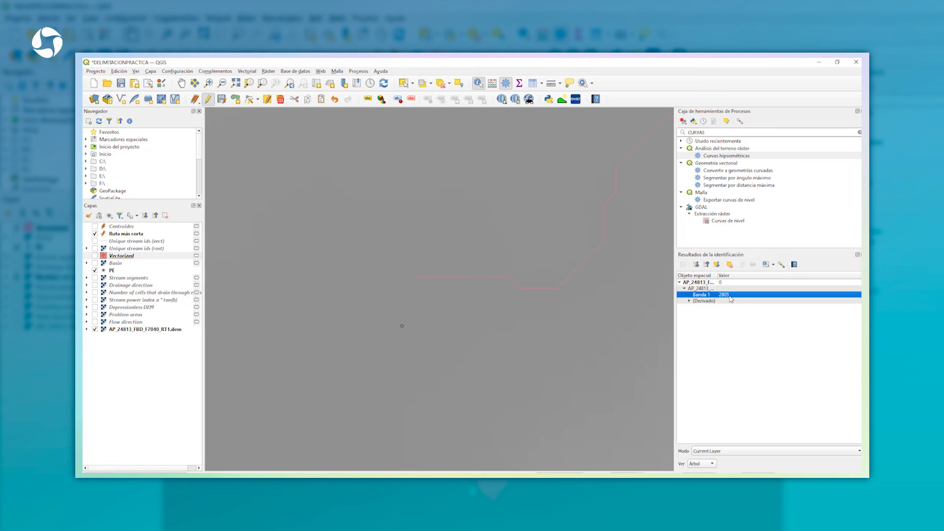
right_click(729, 298)
left_click(747, 308)
type("2805")
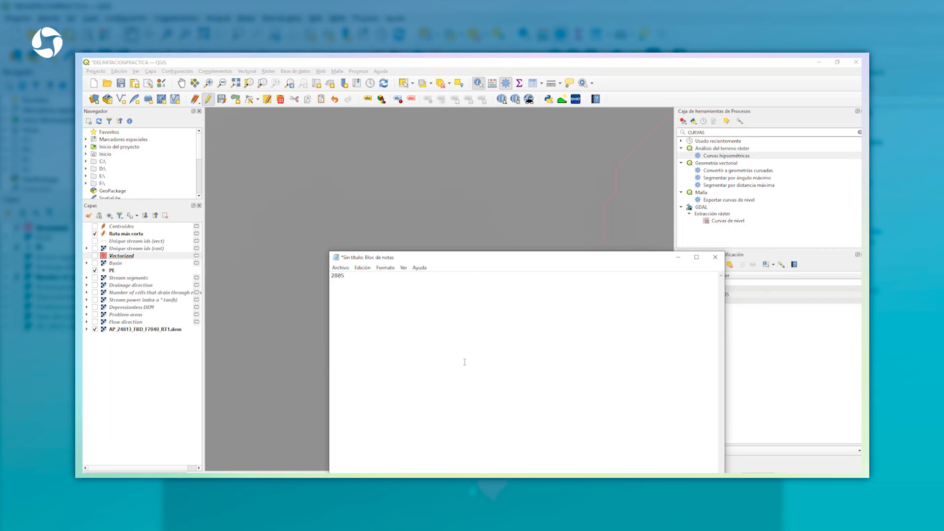
- Identify the DEM elevation at the upper end of the Ruta más corta channel and record it on a second line in Notepad
left_click(496, 194)
scroll(520, 254, "down", 2)
left_click_drag(545, 229, 490, 458)
left_click_drag(523, 187, 449, 426)
left_click_drag(406, 118, 383, 462)
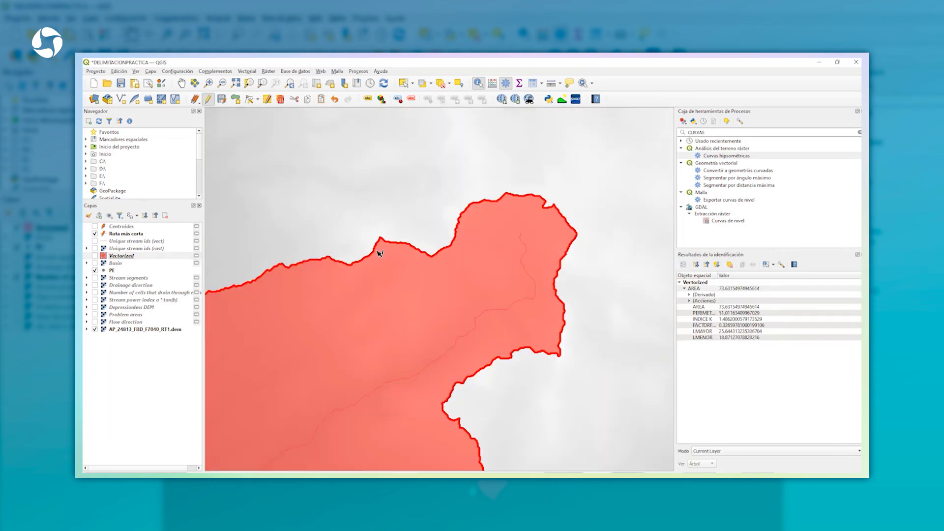
scroll(521, 232, "down", 2)
scroll(523, 233, "up", 2)
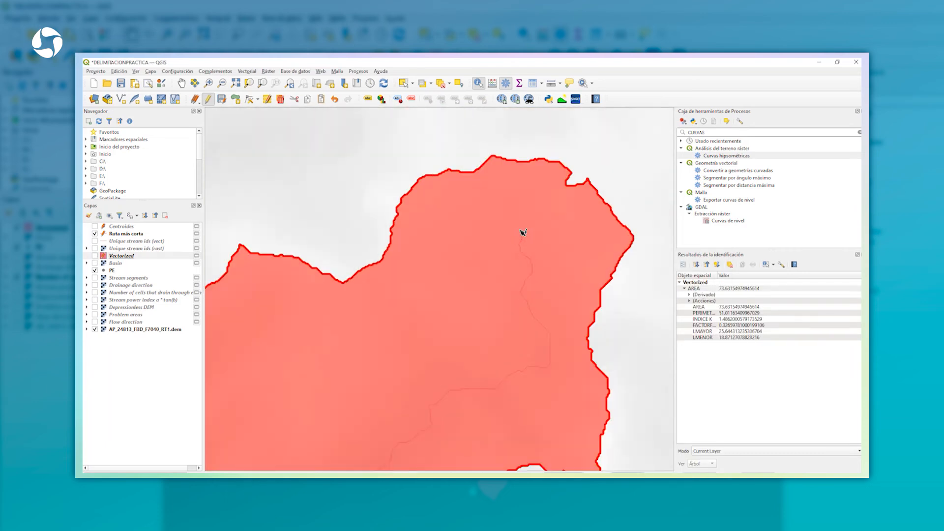
scroll(523, 233, "up", 2)
left_click(538, 279)
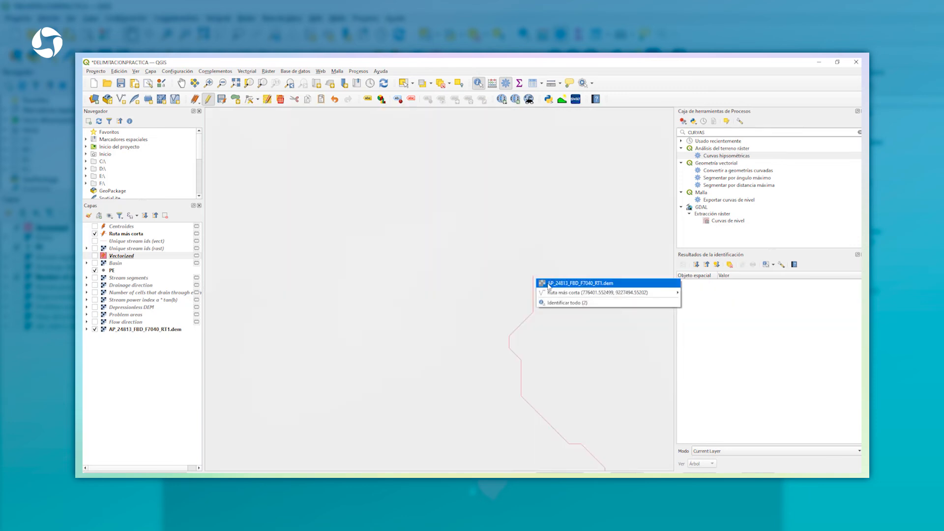
left_click(558, 287)
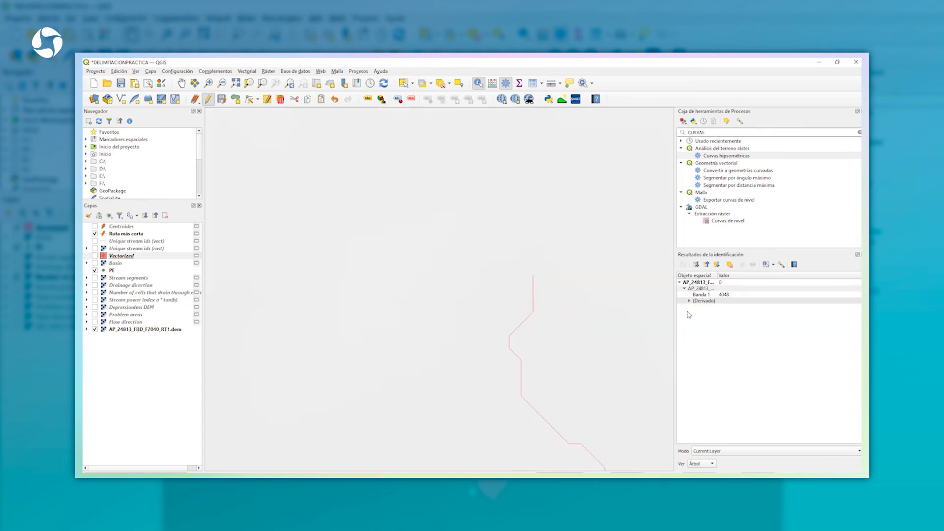
key("alt+Tab")
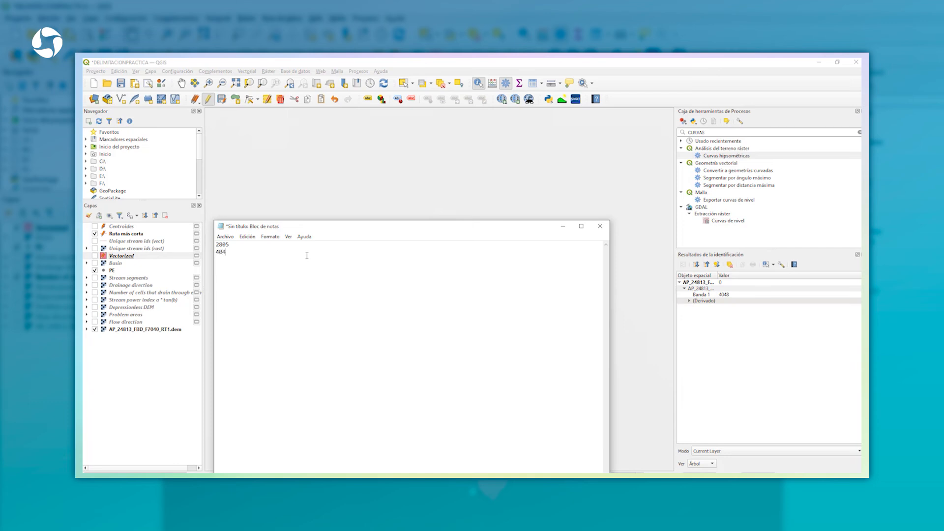
left_click(639, 61)
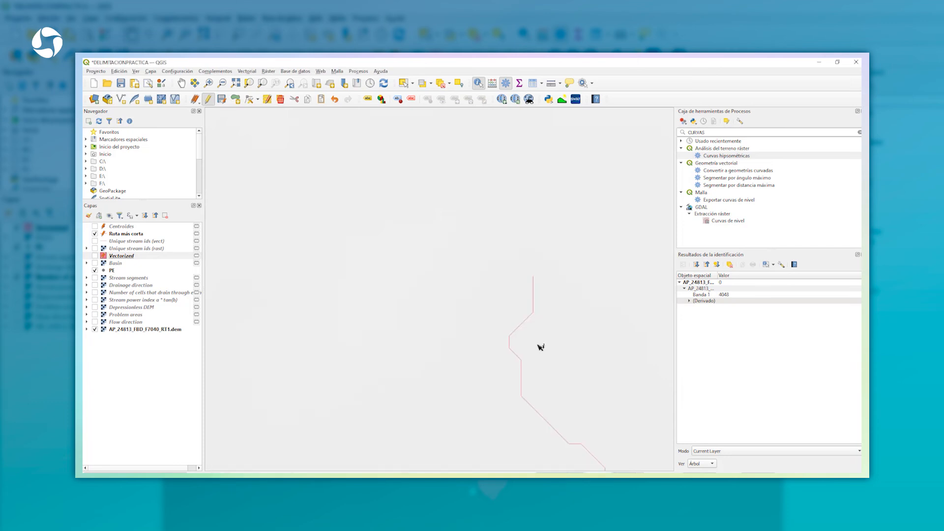
- Show the Vectorized basin layer over the whole DEM and open its attribute table
left_click(182, 83)
left_click(571, 320)
scroll(569, 320, "down", 7)
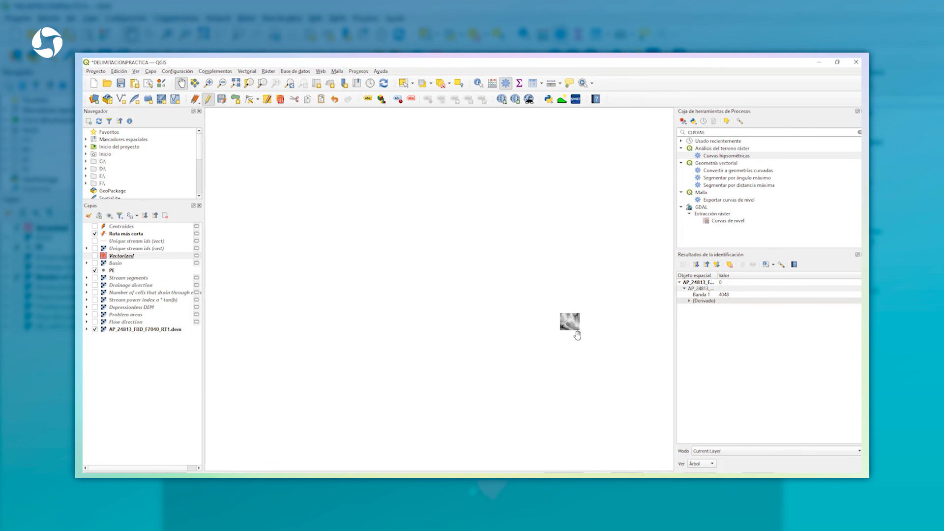
scroll(576, 334, "up", 4)
left_click_drag(443, 221, 463, 324)
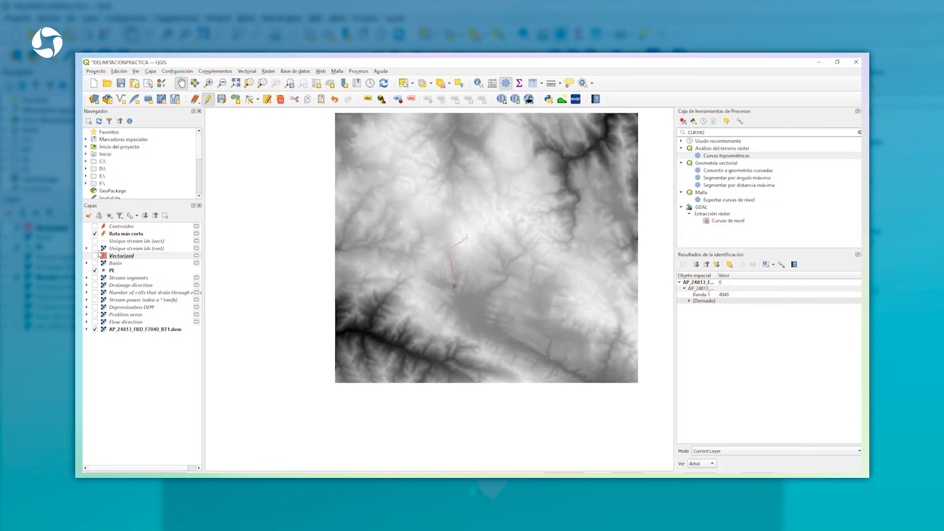
left_click(95, 255)
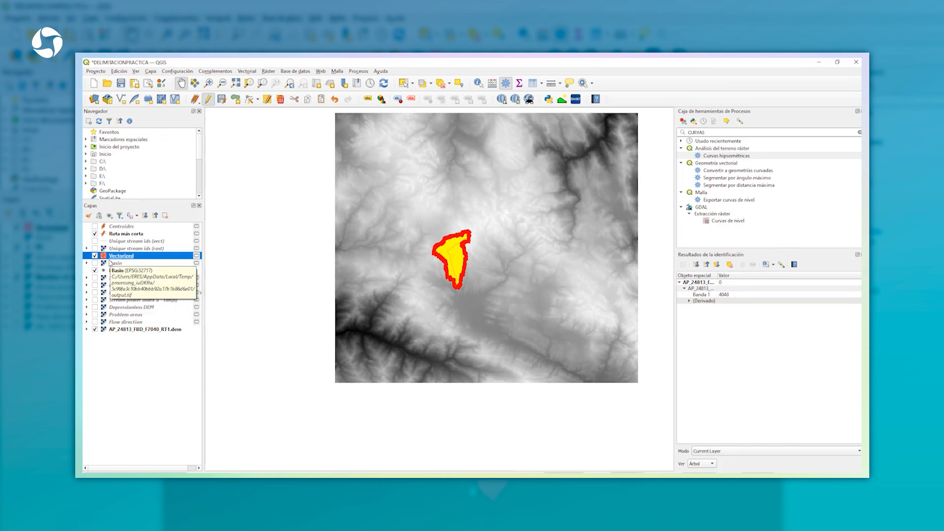
right_click(118, 257)
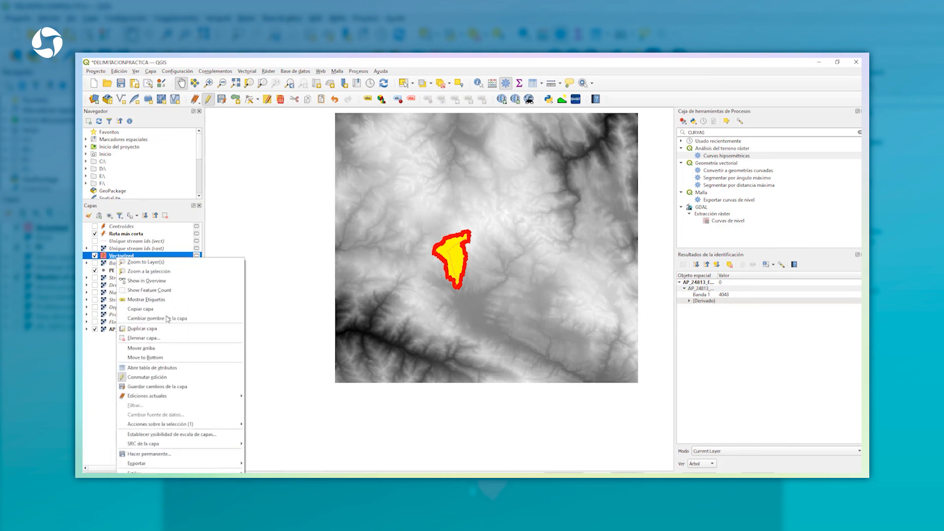
left_click(148, 368)
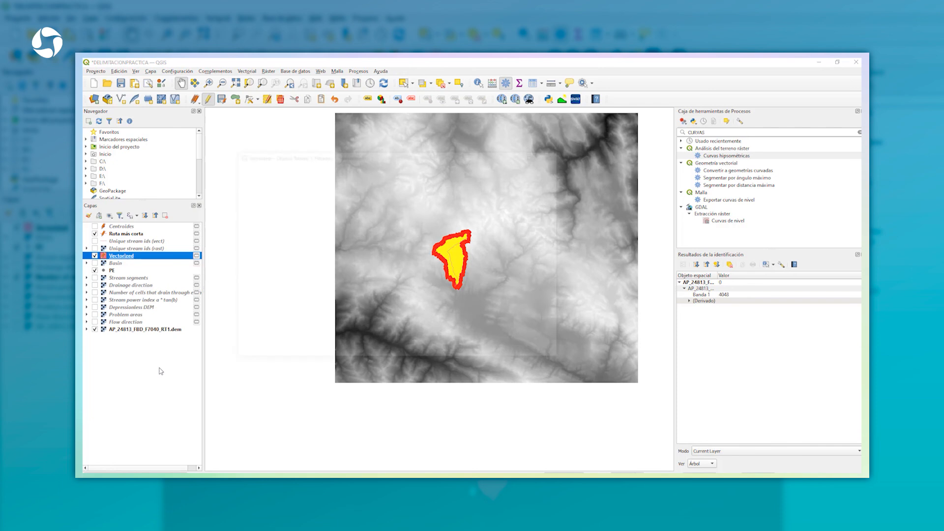
left_click(473, 279)
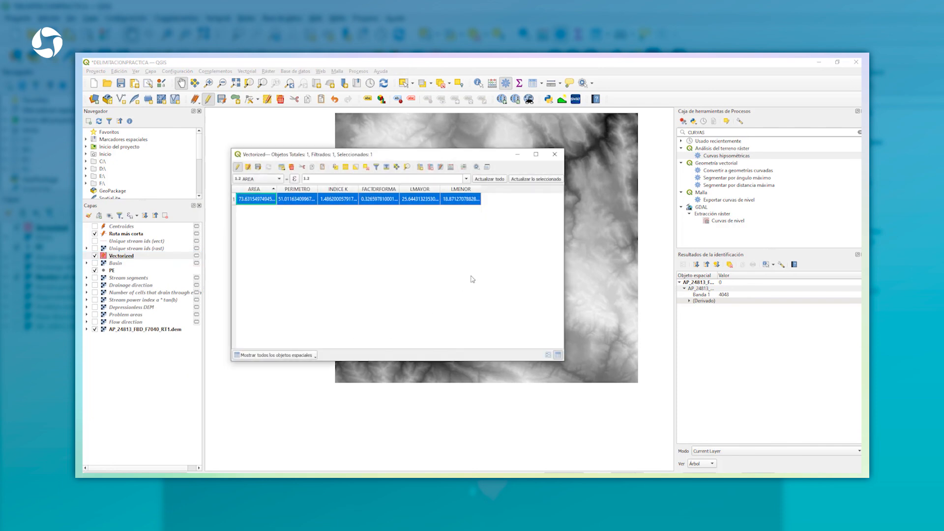
- Add an Entero (32 bit) field CMAXIMA to the Vectorized table with the field calculator, using the upper channel elevation 4048 as its value
left_click(451, 168)
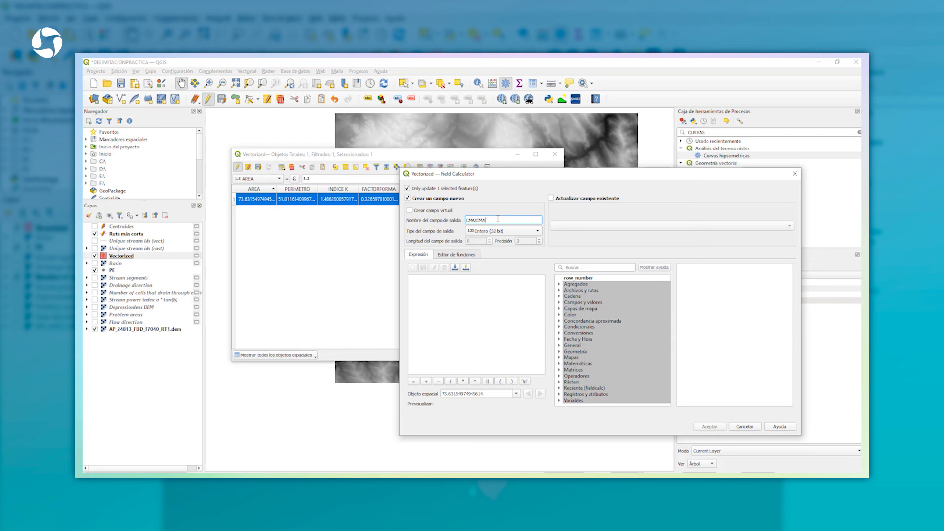
left_click(461, 288)
type("( \"INDICE K\" * ( \"AREA\" ^ 0.5 ) / 1.12 ) * ( 1 + ( 1+ ( 1.12/ \"INDICE K\" ) ^ 2 ) ^ 0.5 )")
key("ctrl+z")
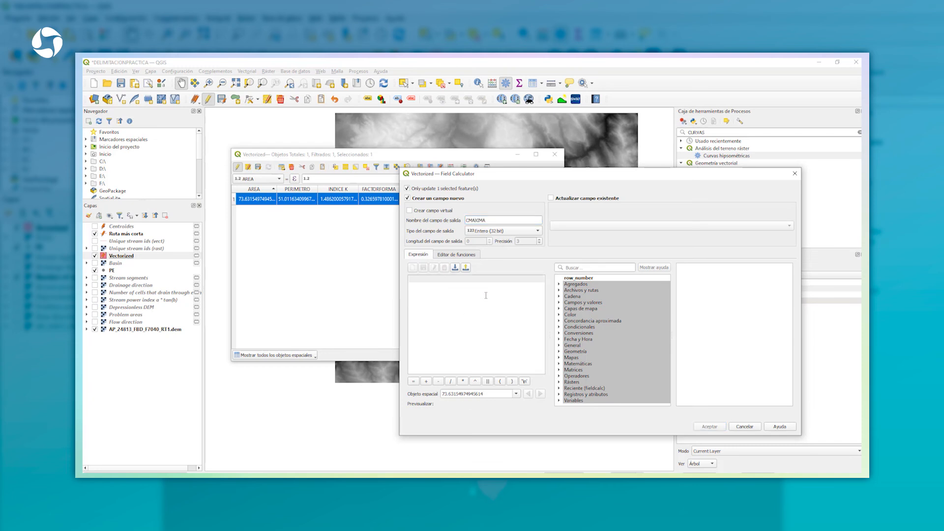
key("alt+Tab")
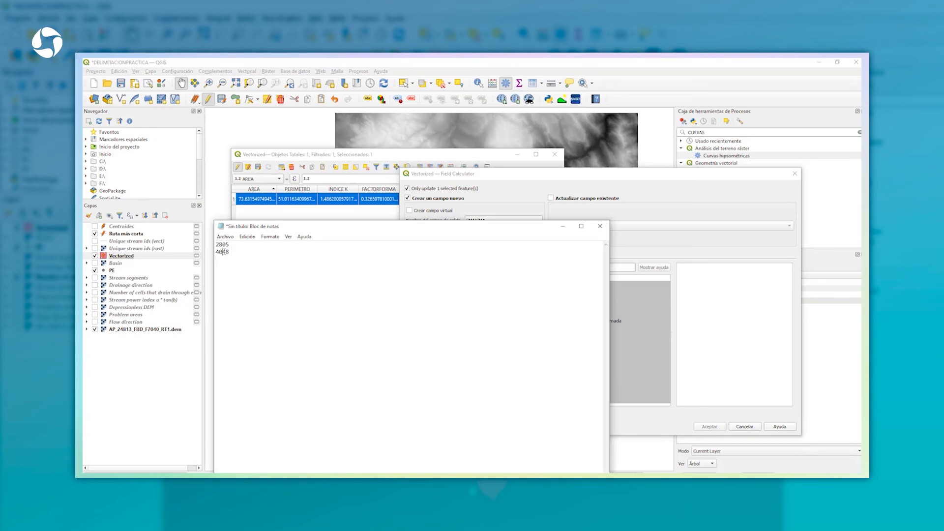
left_click(640, 177)
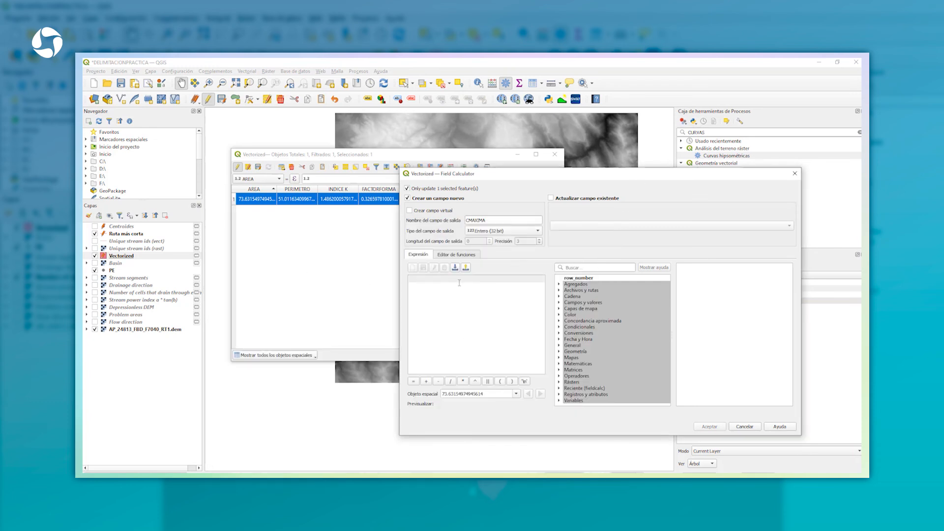
type("4048")
left_click(710, 426)
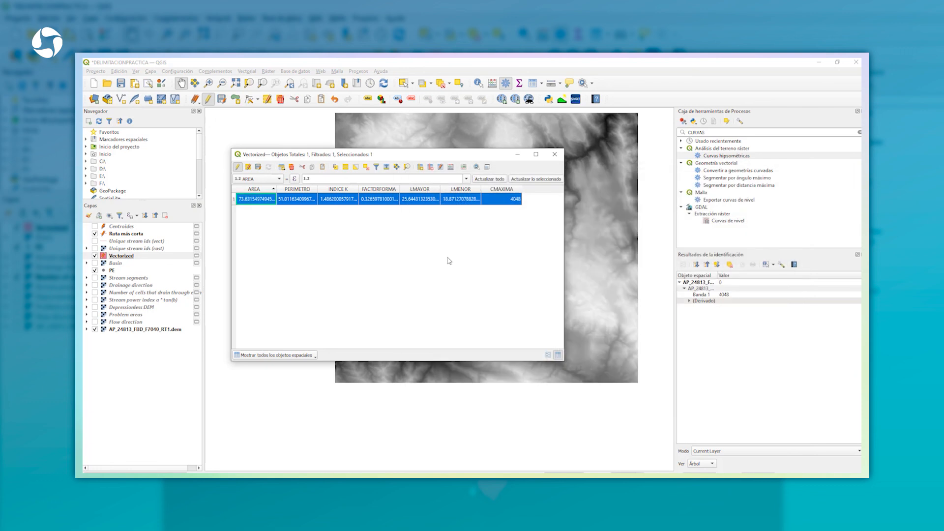
- Add a Número decimal (real) field CMINIMA with the lower channel elevation 2805 copied from Notepad, and enlarge the attribute table window
left_click(451, 167)
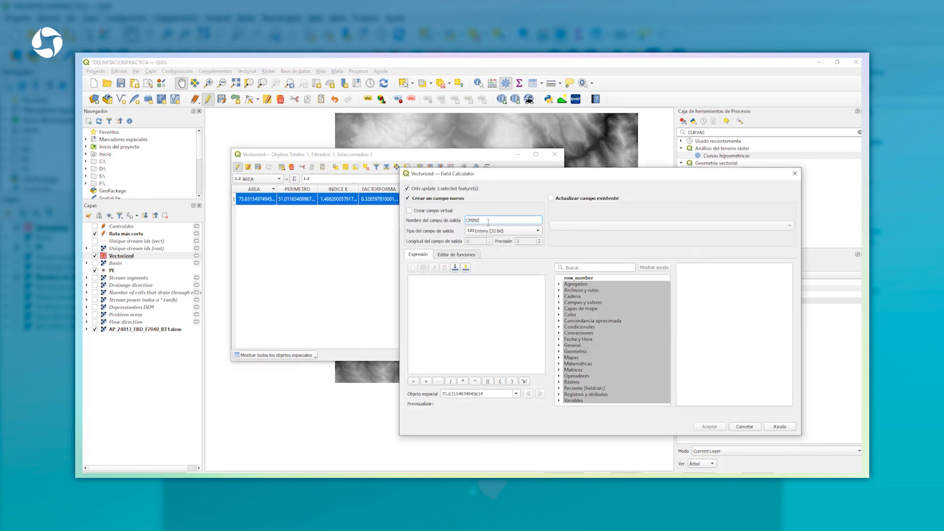
left_click(501, 230)
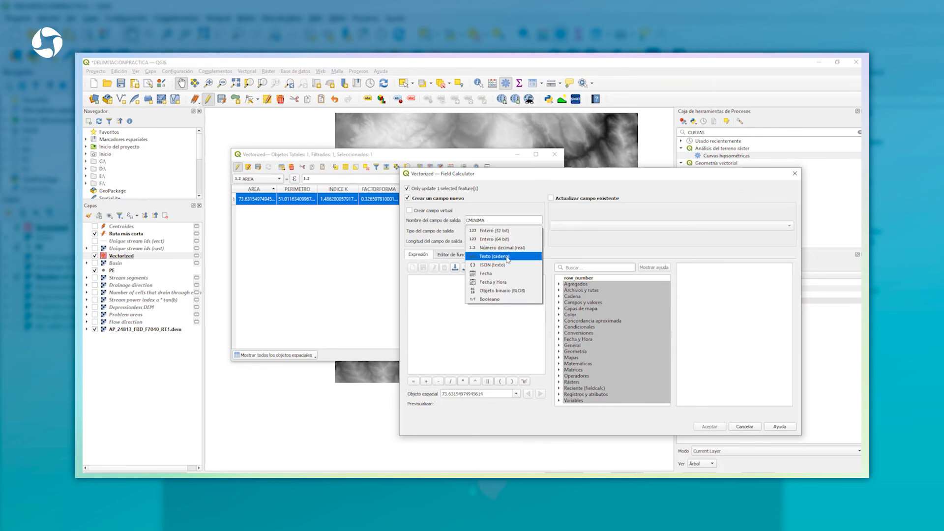
left_click(492, 231)
left_click(466, 287)
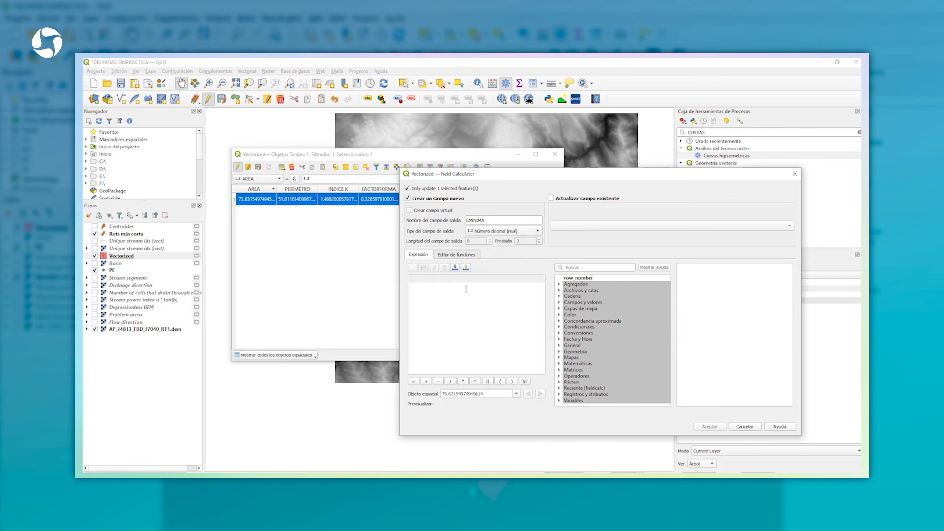
key("alt+Tab")
left_click_drag(241, 247, 201, 244)
key("ctrl+c")
left_click(526, 174)
key("ctrl+v")
left_click(717, 429)
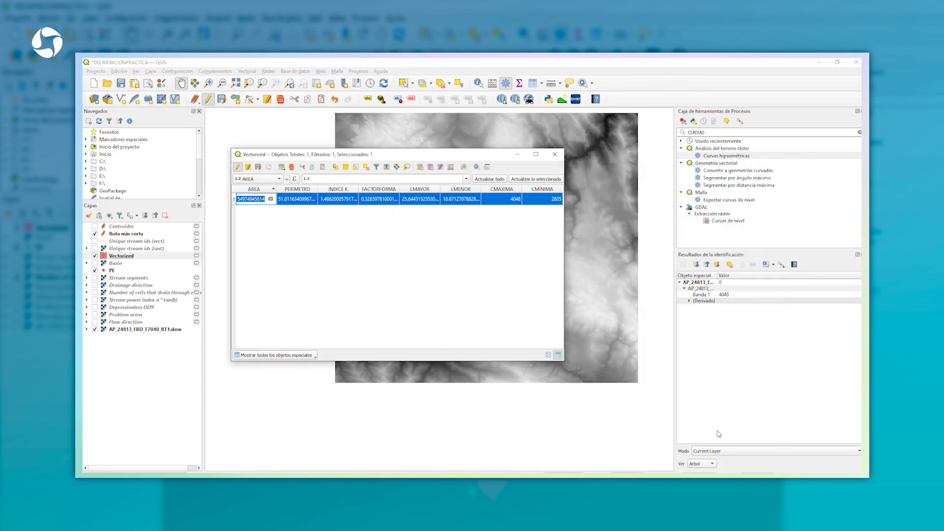
left_click_drag(564, 361, 647, 386)
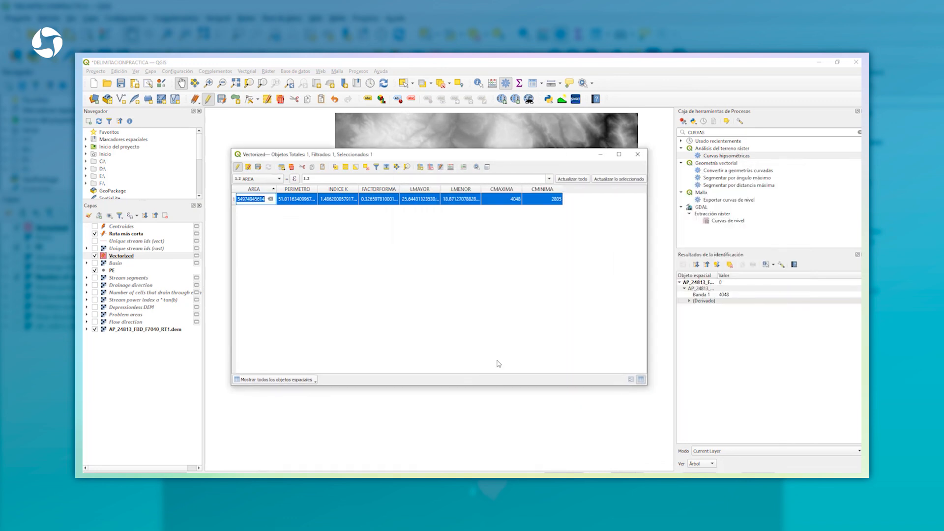
left_click(450, 166)
left_click(518, 220)
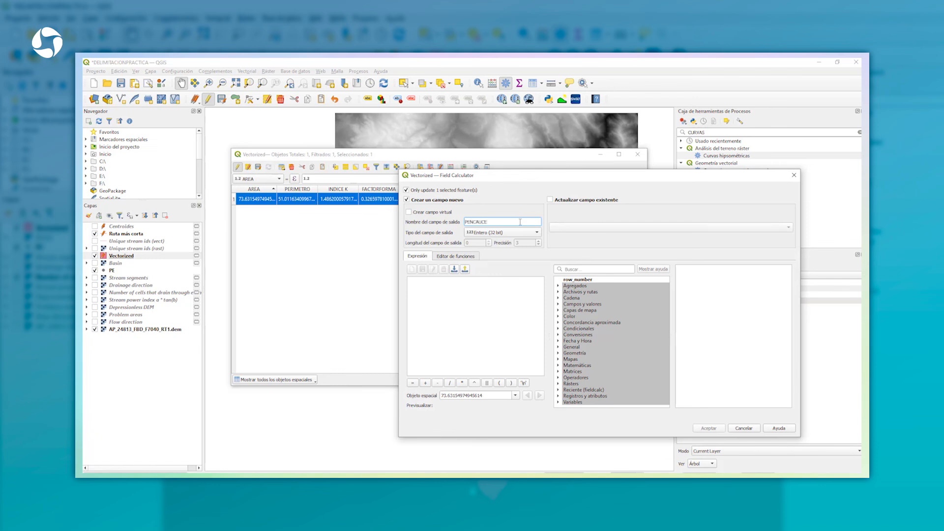
type("PENCAUCE")
left_click(520, 233)
left_click(500, 250)
left_click(485, 286)
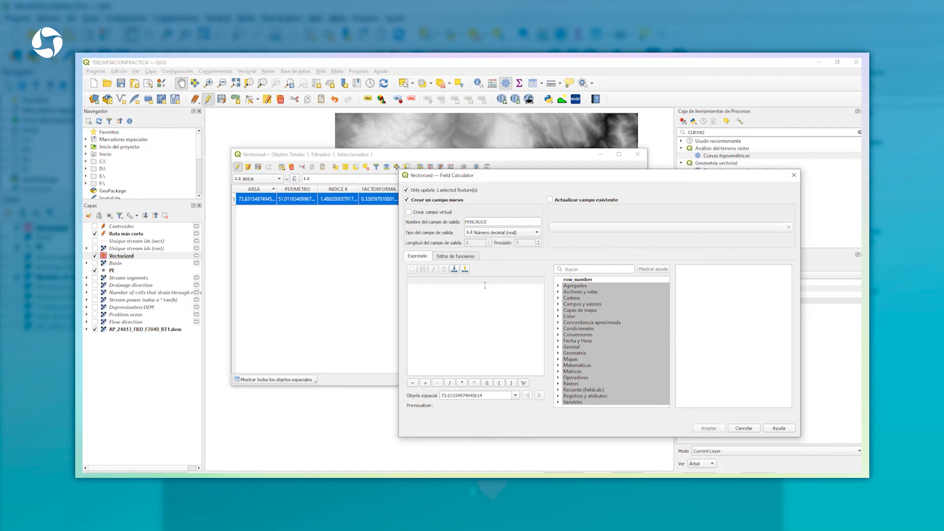
left_click(558, 304)
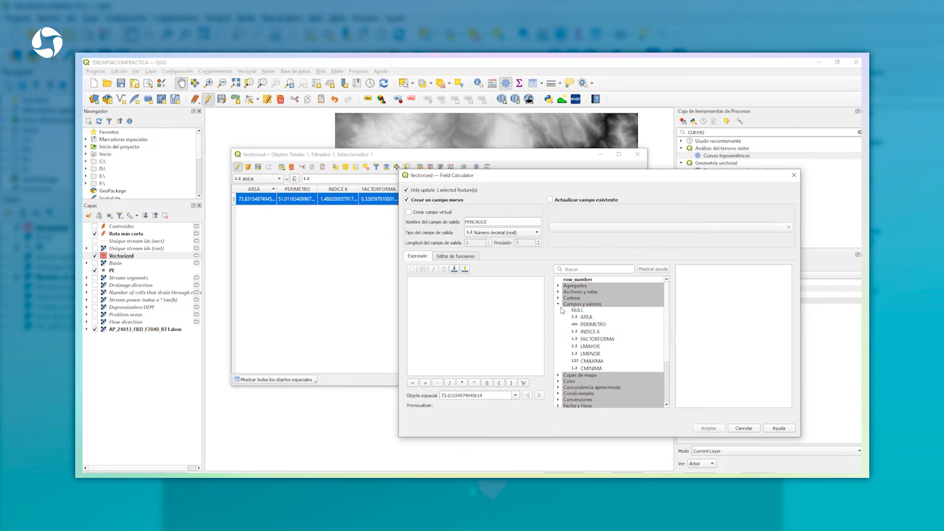
double_click(593, 362)
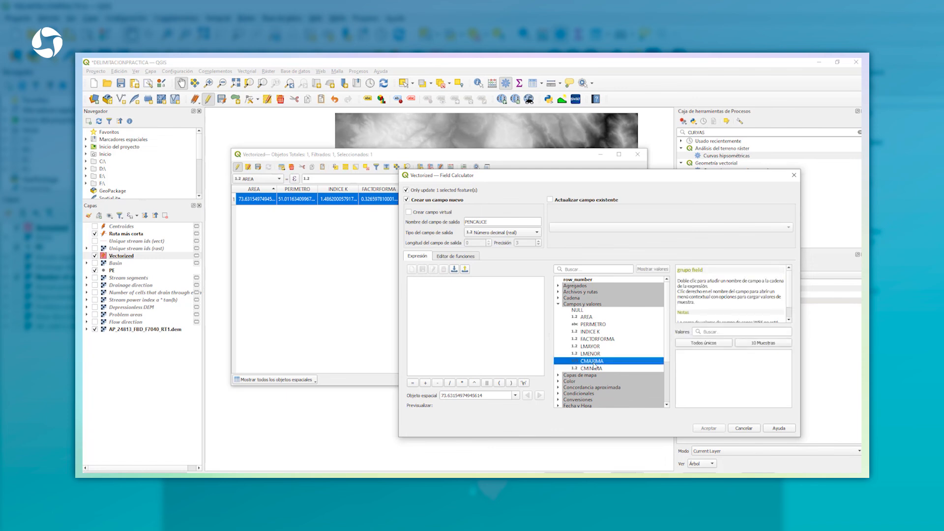
type("-")
double_click(591, 368)
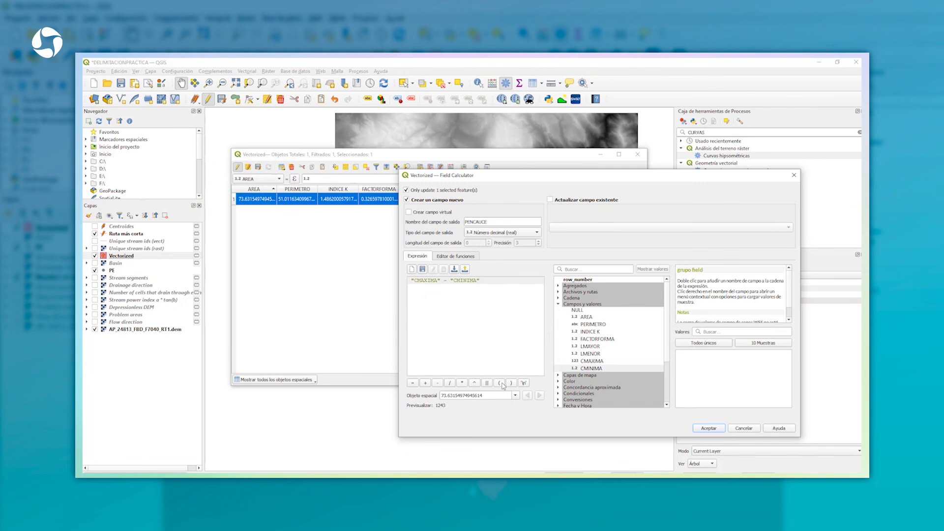
left_click(450, 383)
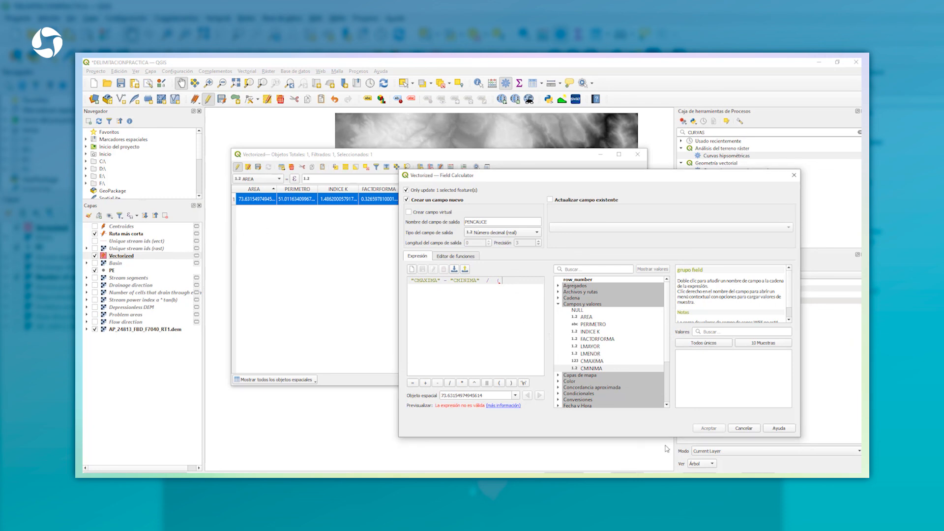
left_click(737, 432)
left_click(637, 154)
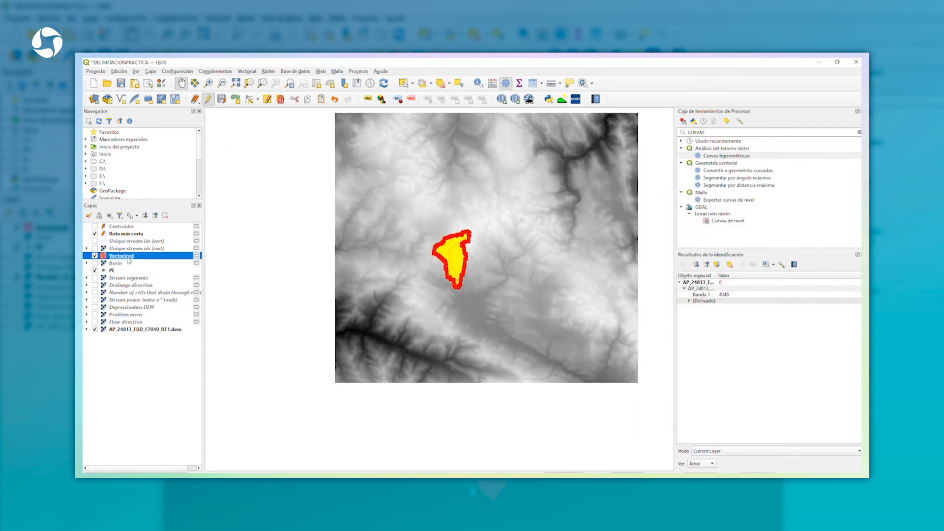
- Copy the LONGITUD value 19880.784 from the Ruta más corta attribute table to a third line in Notepad, and close the table
right_click(127, 234)
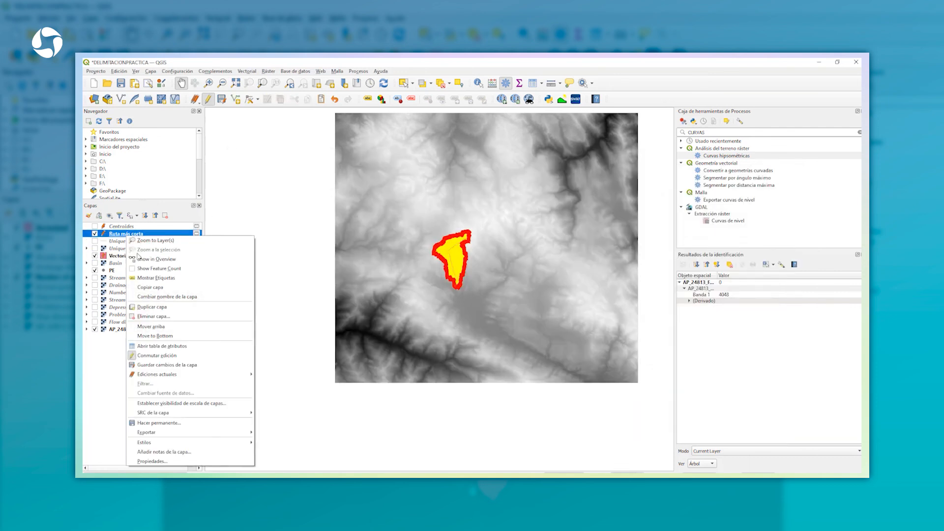
left_click(162, 347)
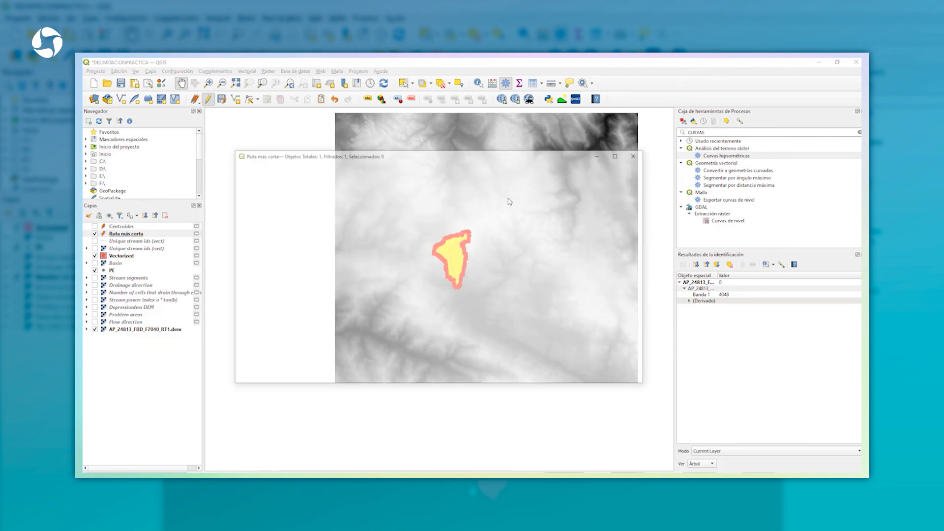
double_click(372, 199)
key("ctrl+c")
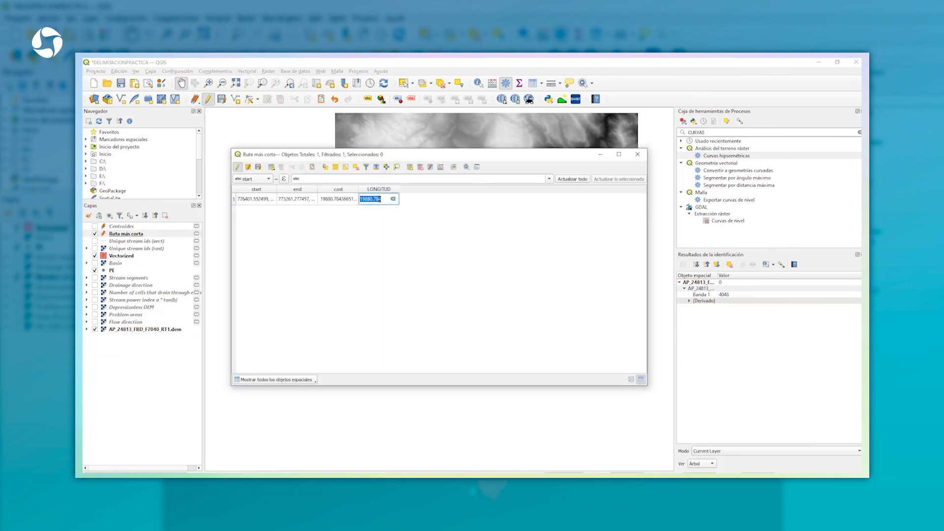
key("alt+Tab")
left_click(253, 254)
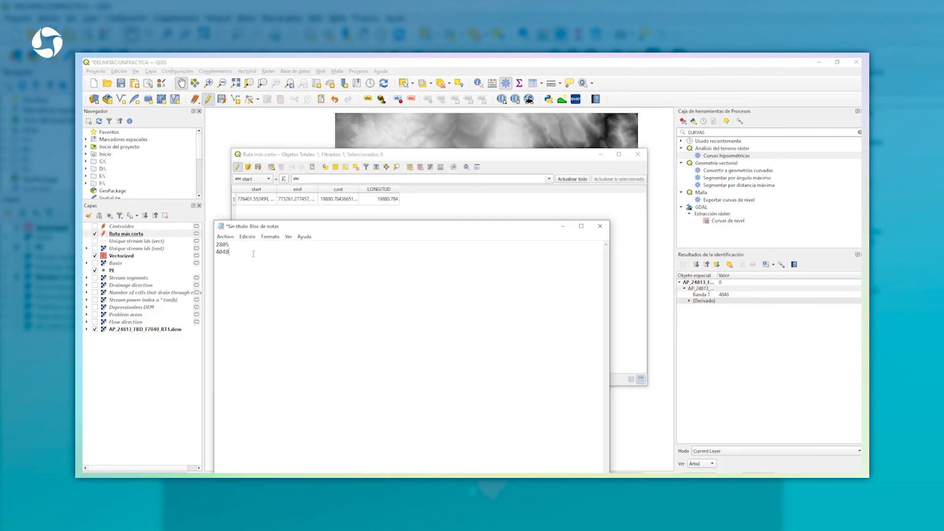
key("Return")
key("ctrl+v")
left_click(590, 168)
left_click(126, 206)
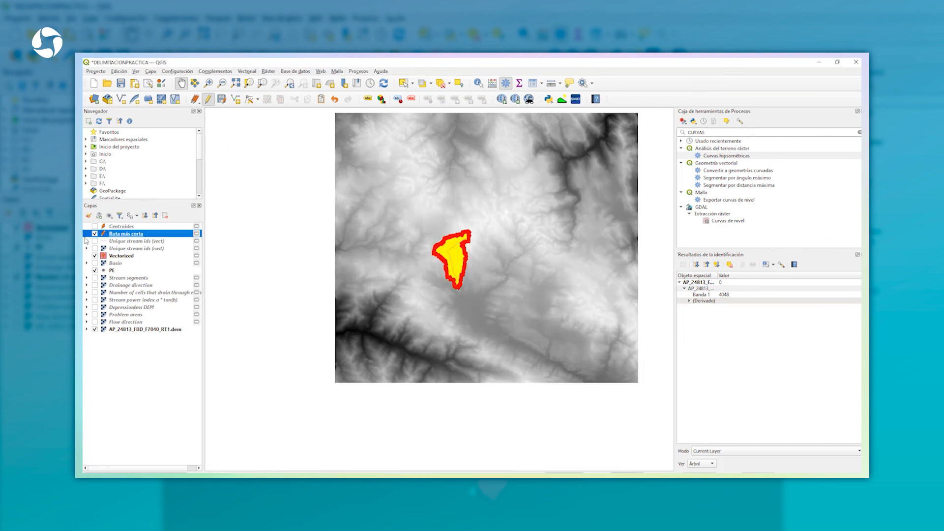
- Open the Vectorized attribute table and set up a new Número decimal (real) field named PENCAUCE in the field calculator
right_click(123, 257)
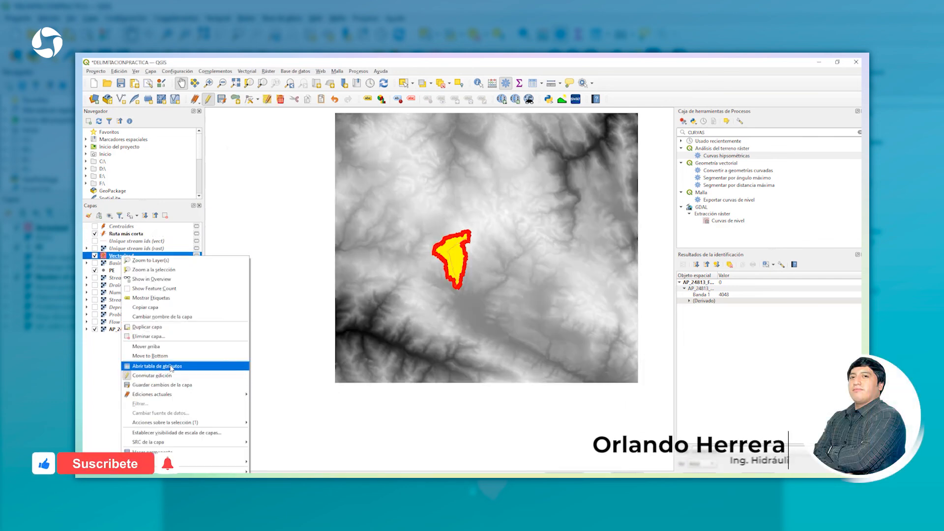
left_click(157, 366)
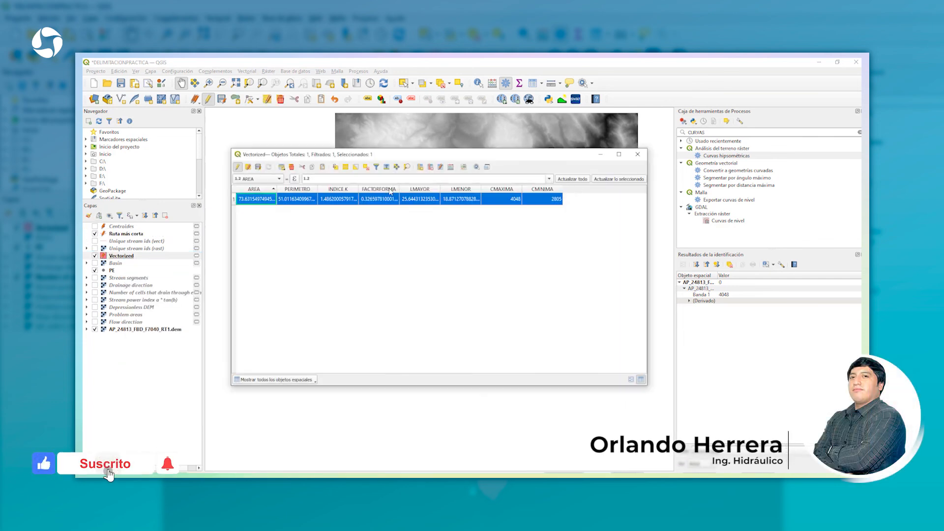
left_click(451, 167)
left_click(495, 222)
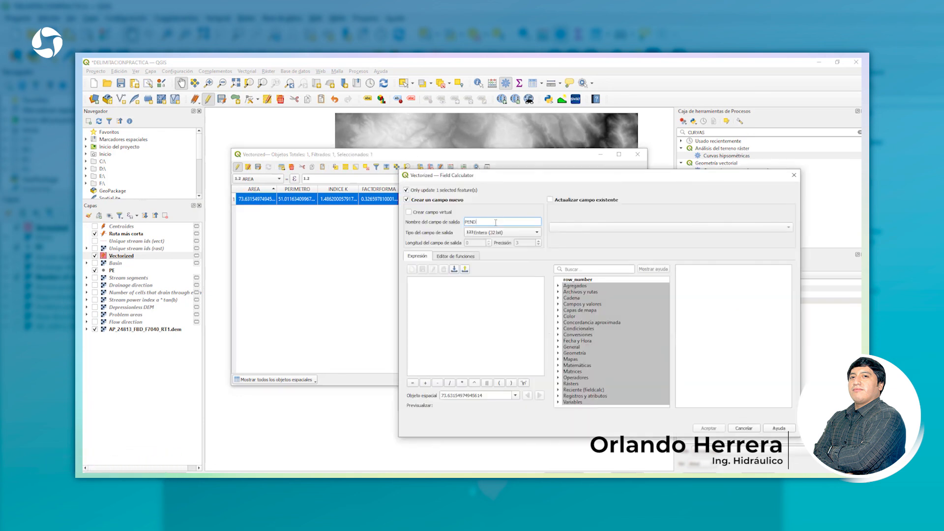
left_click(497, 233)
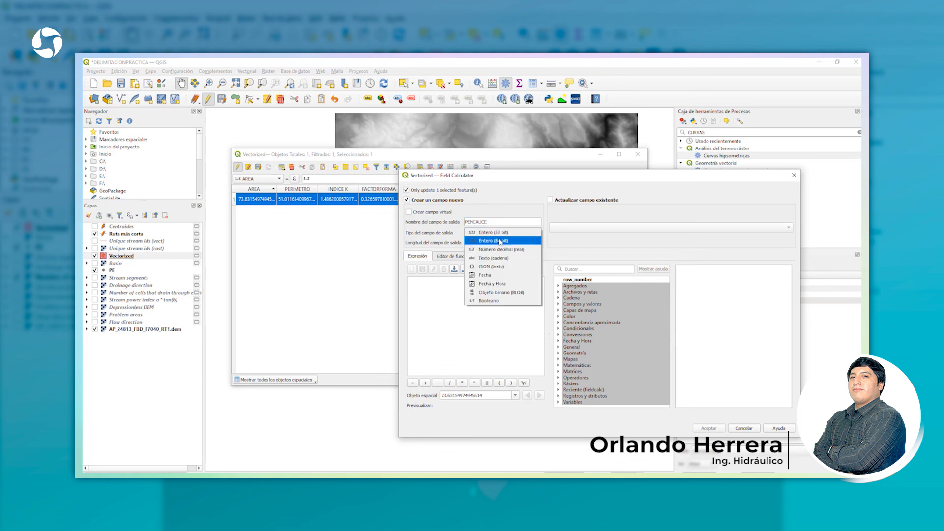
left_click(517, 251)
left_click(441, 288)
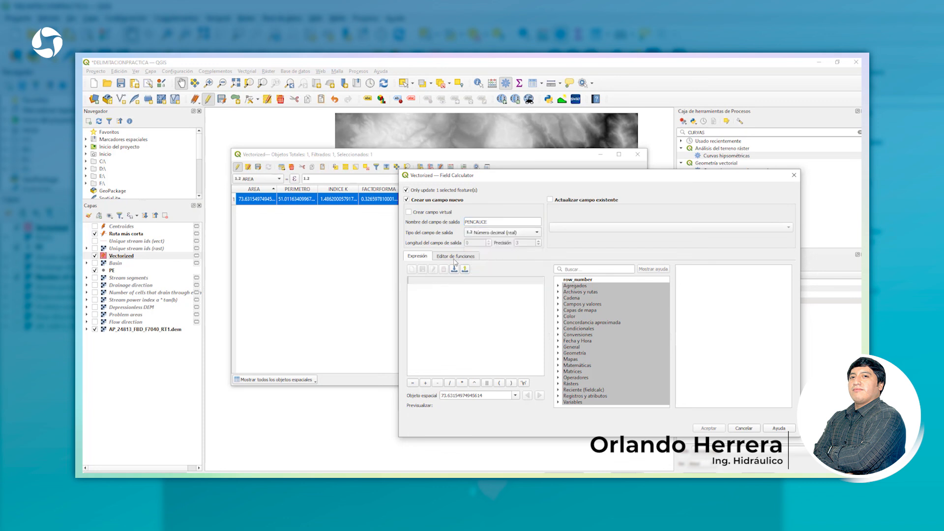
- Build the numerator of the PENCAUCE expression as the parenthesised difference "CMAXIMA" - "CMINIMA"
left_click(559, 304)
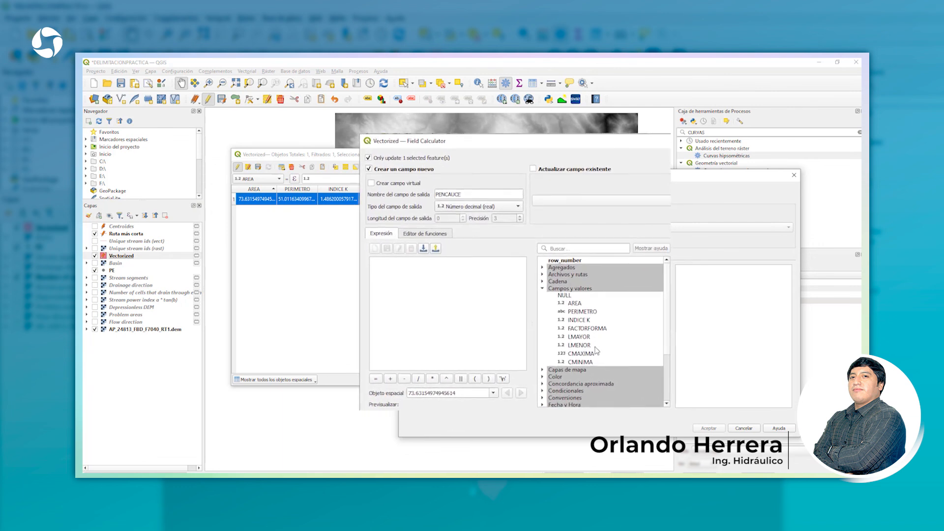
double_click(591, 354)
type("-")
double_click(570, 362)
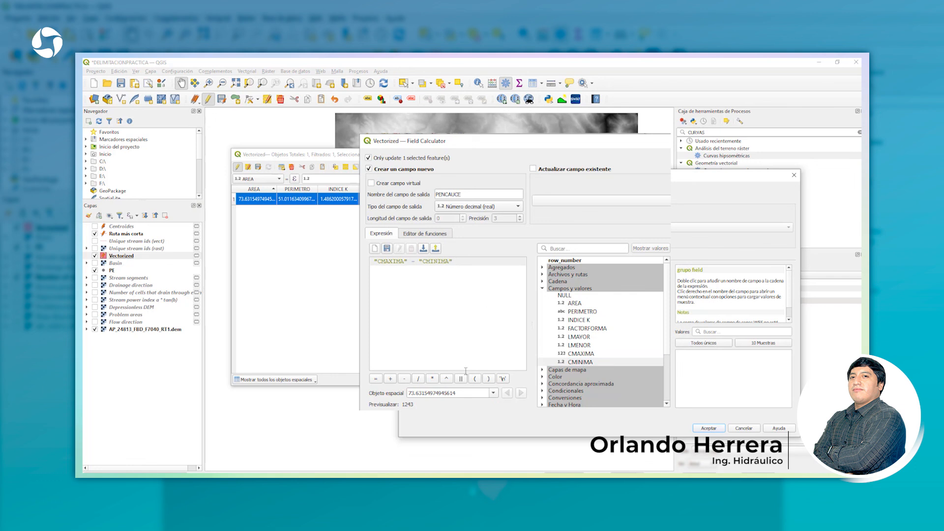
left_click(487, 378)
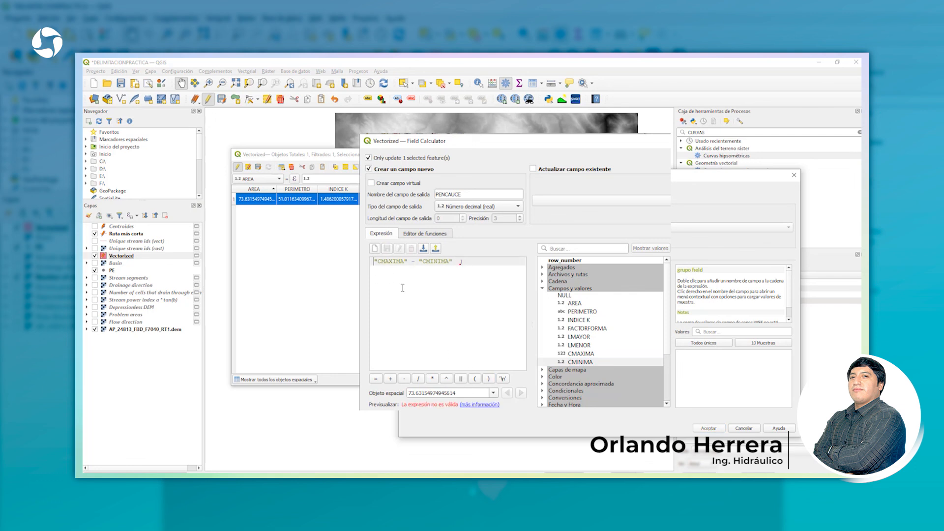
left_click(475, 378)
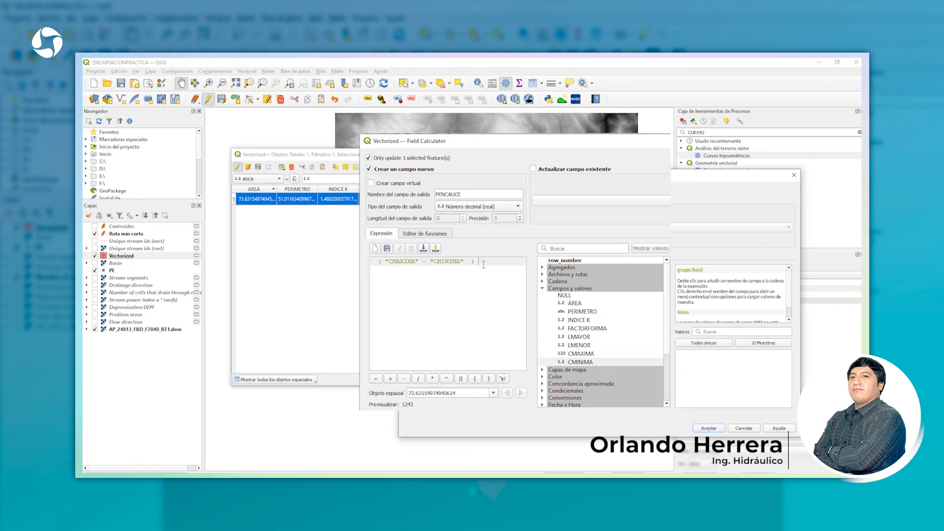
- Divide the elevation difference by a parenthesised term with the length 19880.784 copied from Notepad, multiplied by 1000
left_click(484, 264)
type("/")
left_click(474, 379)
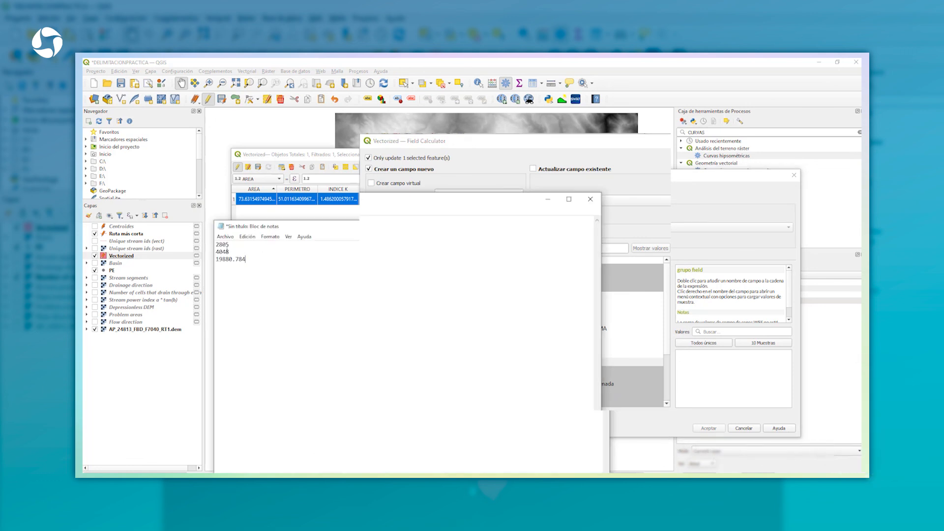
double_click(241, 259)
key("ctrl+c")
left_click(454, 146)
key("ctrl+v")
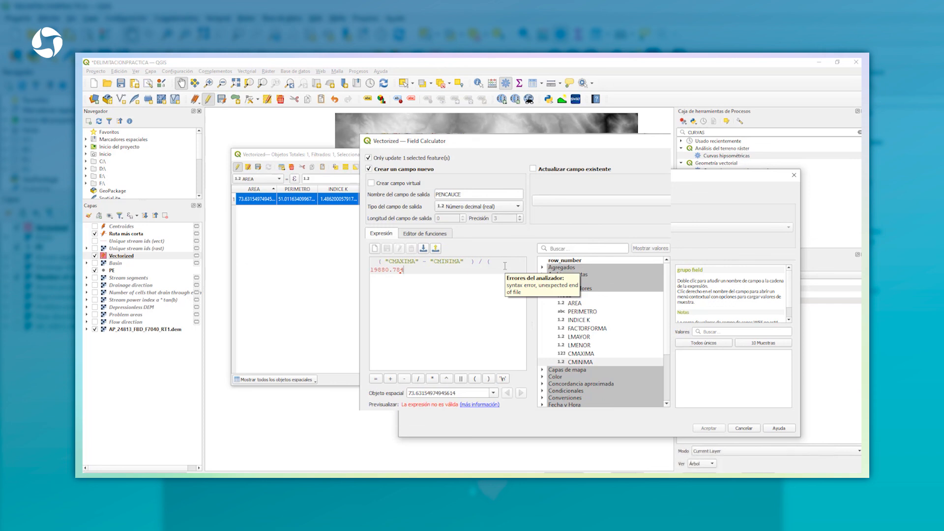
type("*1000")
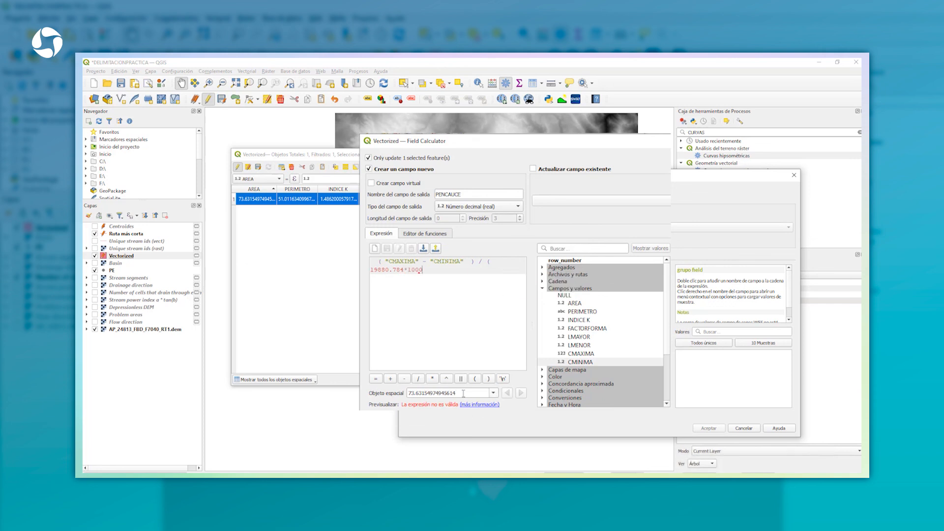
left_click(488, 379)
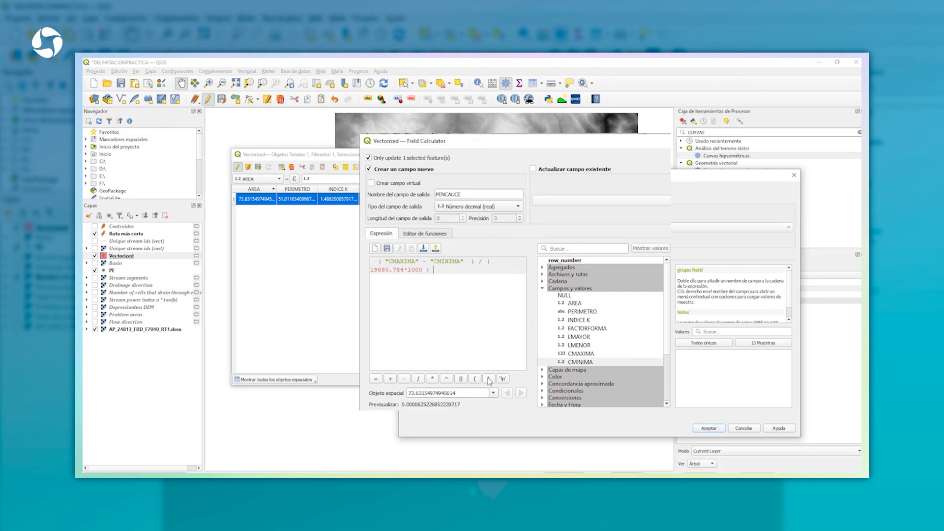
- Try dividing the length by 1000 in the denominator instead of multiplying it
left_click(408, 271)
key("BackSpace")
type("/")
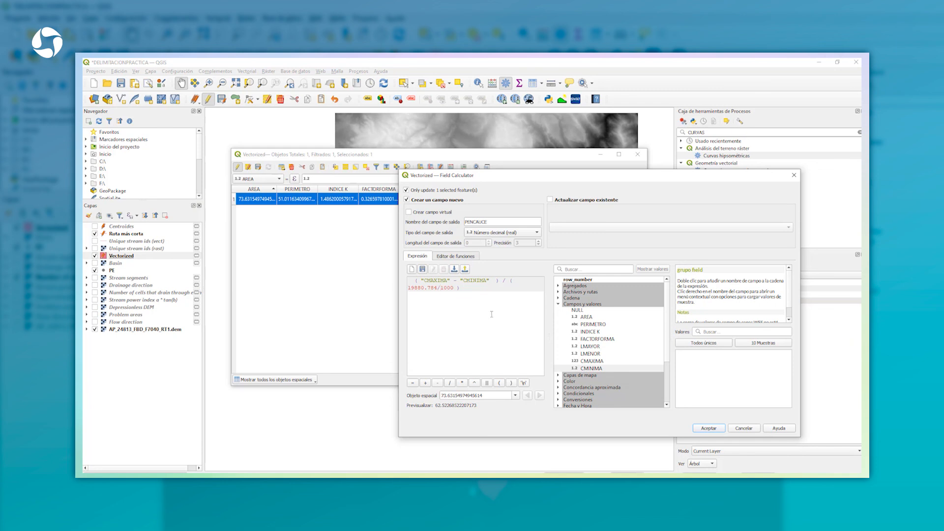
- Remove the /1000 conversion from the denominator, create the PENCAUCE field and close the Vectorized attribute table
left_click_drag(456, 288, 438, 288)
key("BackSpace")
left_click(539, 289)
left_click(708, 428)
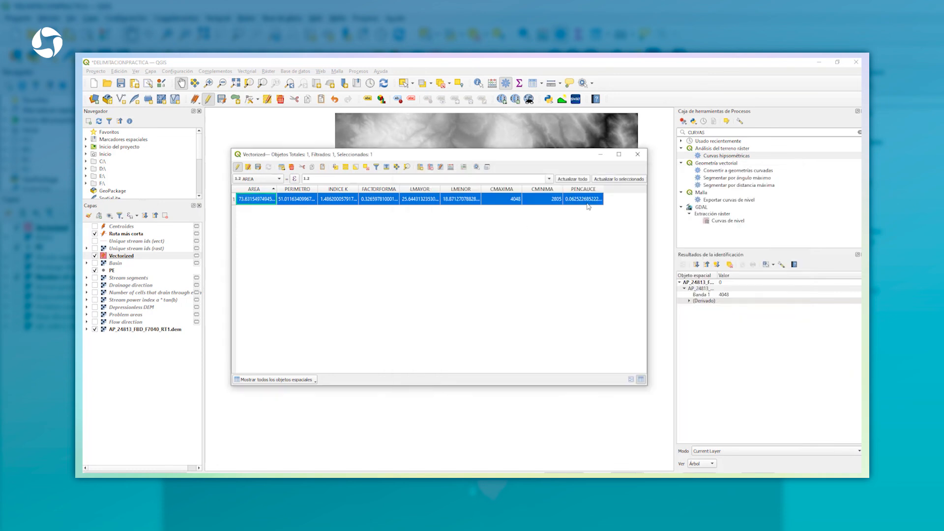
left_click(637, 155)
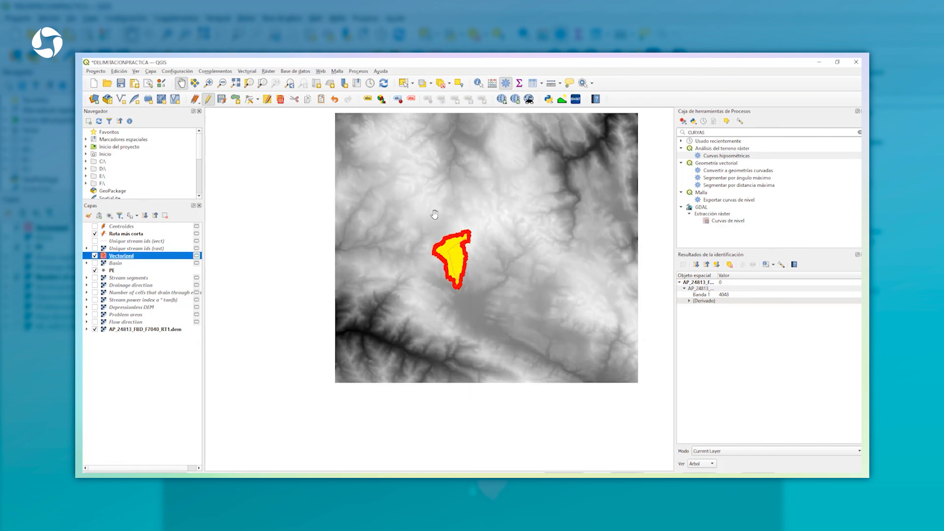